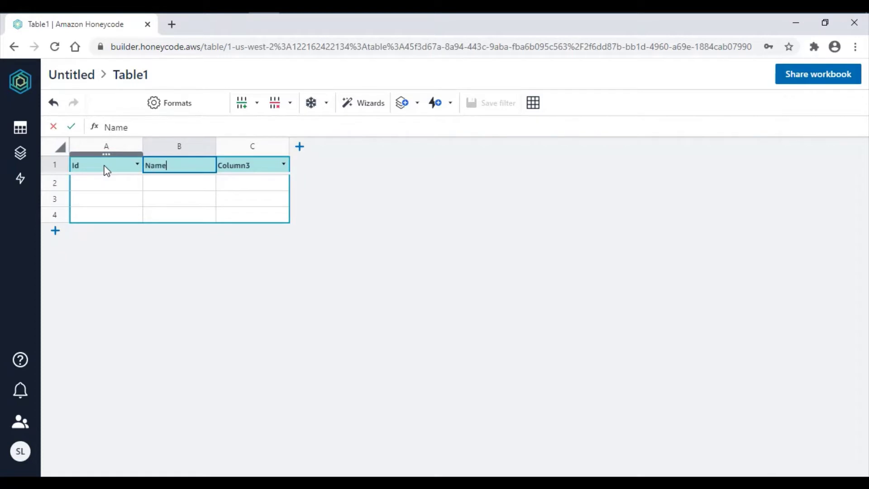
- Confirm the Name header in the second column and rename the third column as Department
key(Return)
key(Up)
key(Right)
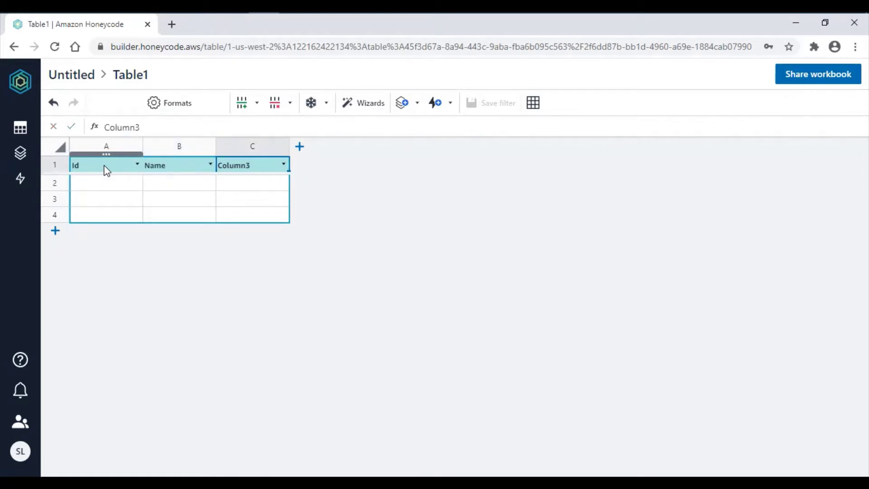
text(Dept)
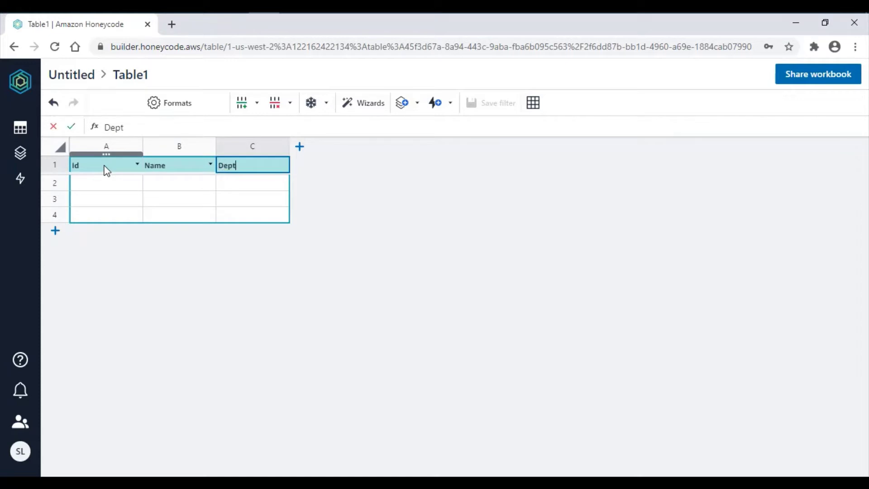
text(ma)
key(BackSpace)
key(BackSpace)
text(artment)
key(Return)
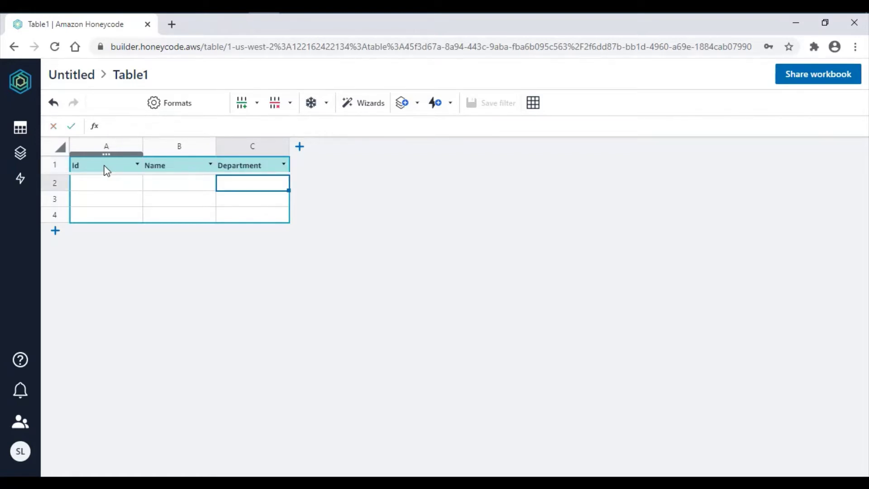
key(Up)
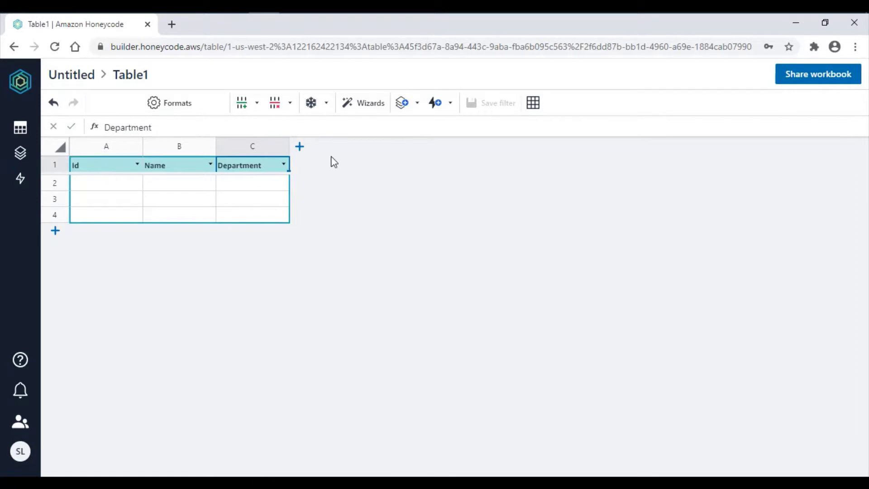
- Add a fourth column to the table and name it Date
click(300, 147)
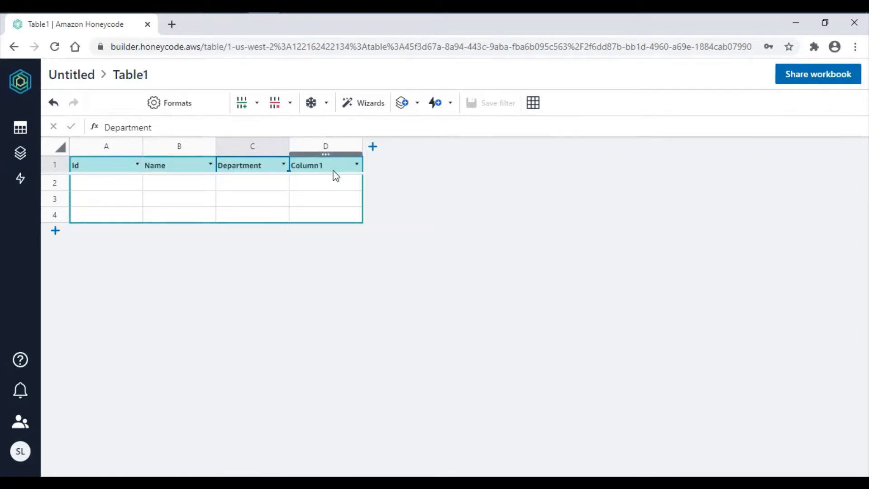
click(327, 168)
double_click(327, 171)
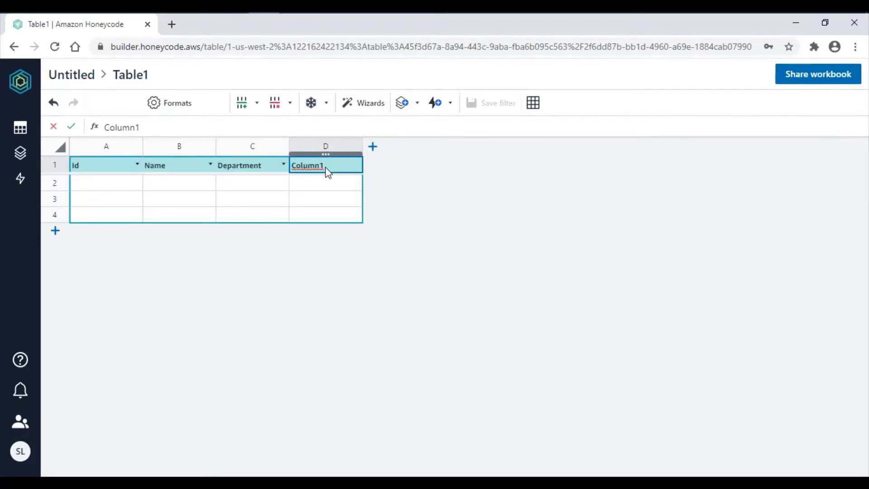
key(BackSpace)
key(BackSpace)
key(BackSpace)
key(BackSpace)
key(BackSpace)
key(BackSpace)
key(BackSpace)
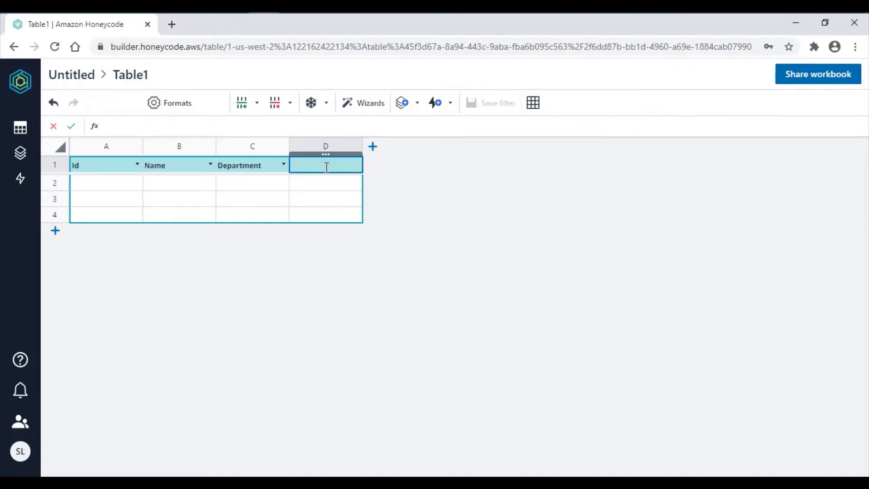
text(Date)
key(Return)
click(328, 172)
- Add a fifth column after Date and name it Check In
click(373, 149)
click(390, 167)
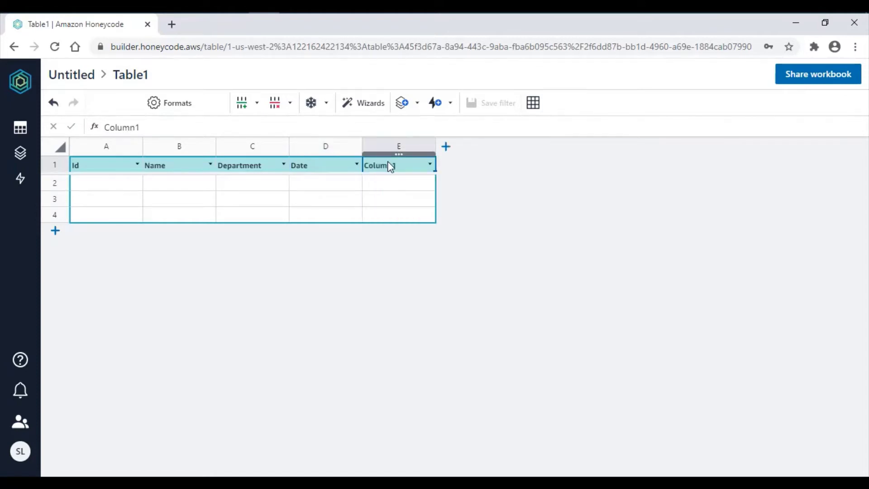
text(Check In)
key(Return)
click(389, 164)
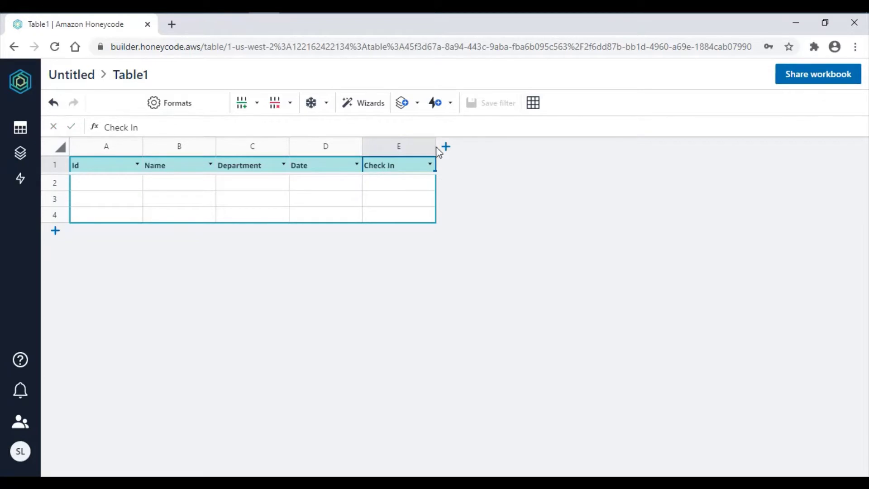
- Add a sixth column after Check In and name it Check Out
click(446, 152)
click(464, 168)
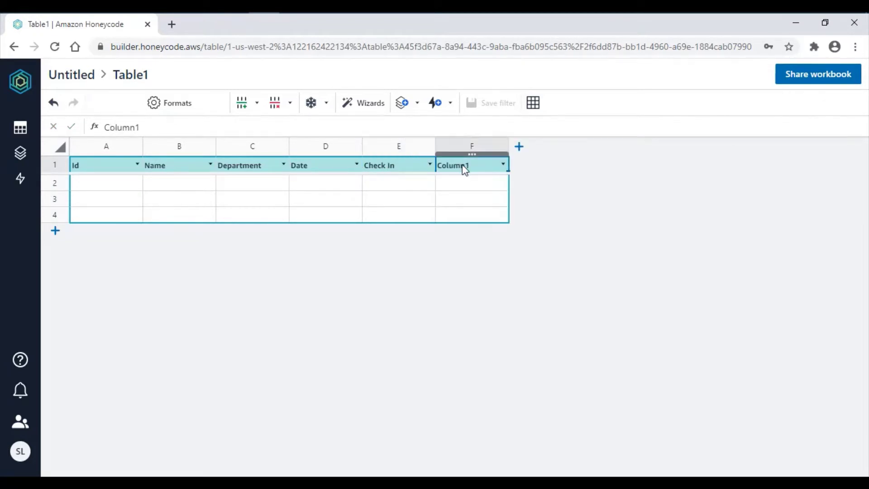
text(che)
key(BackSpace)
key(BackSpace)
text(heck Out)
key(Return)
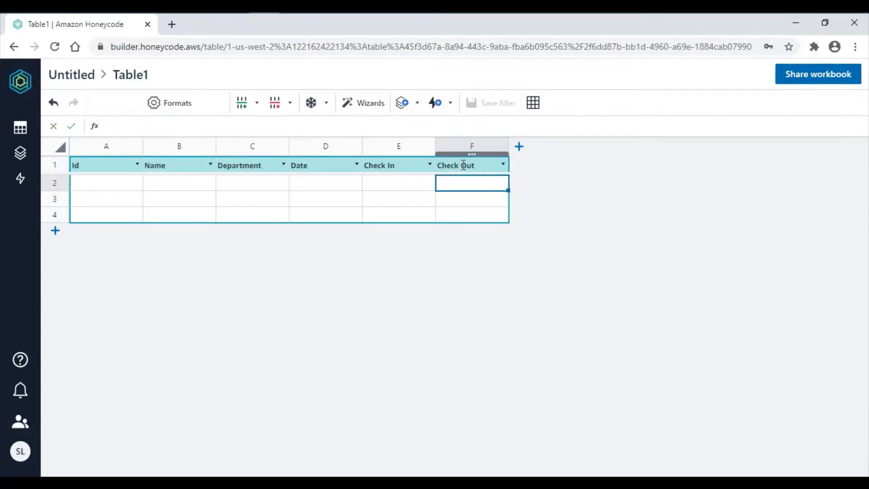
click(465, 167)
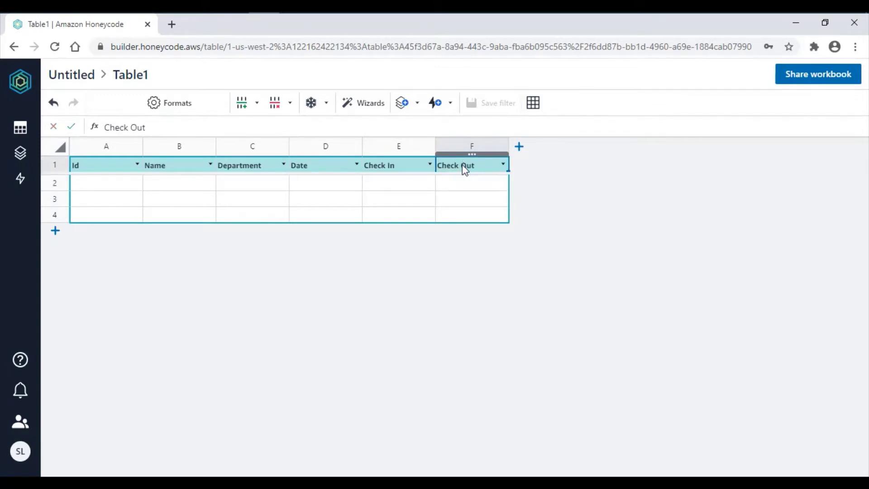
- Add a seventh column after Check Out and name it Remarks
click(519, 147)
click(549, 164)
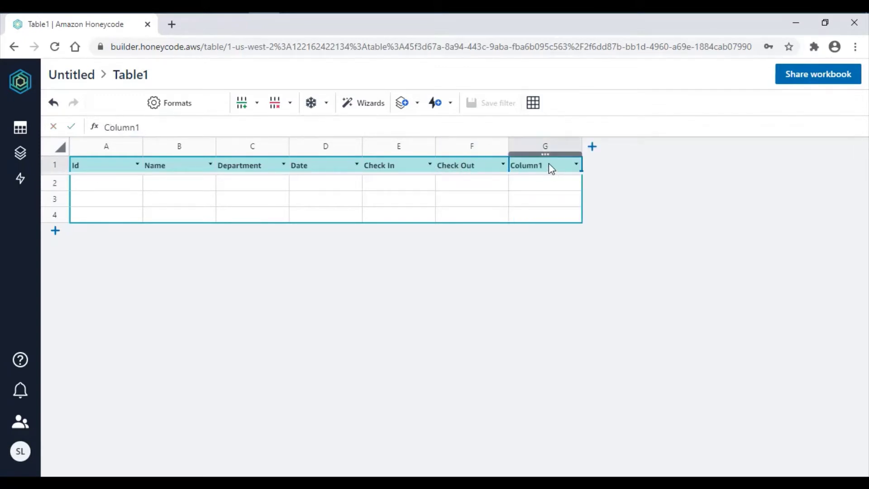
text(Remarks)
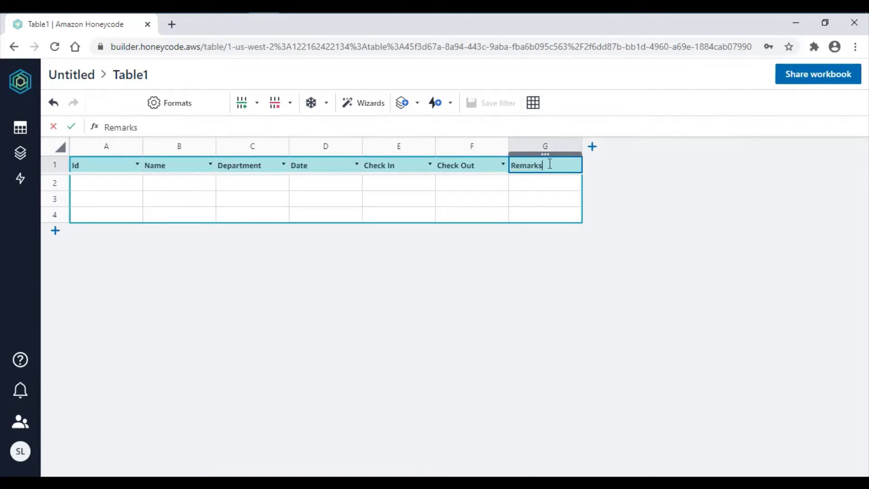
click(298, 191)
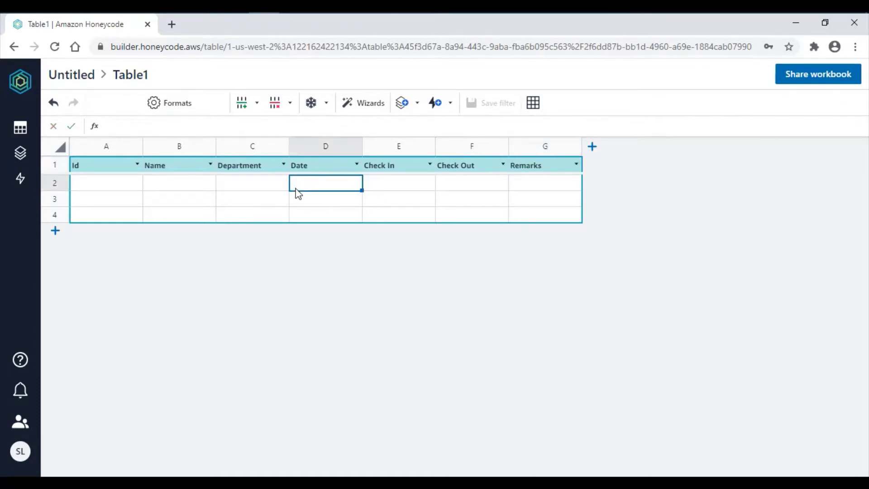
click(110, 185)
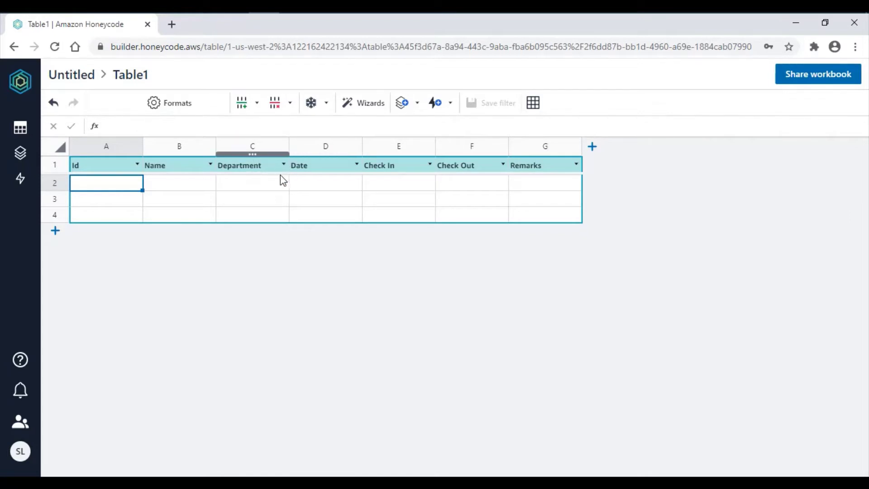
- Set up a picklist with the wizard for the Department column of Table1, linked to a new table
click(264, 164)
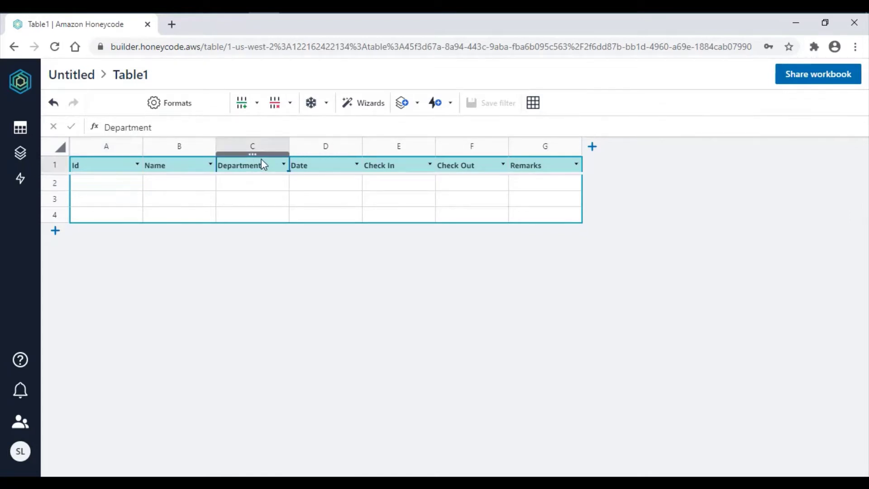
click(254, 148)
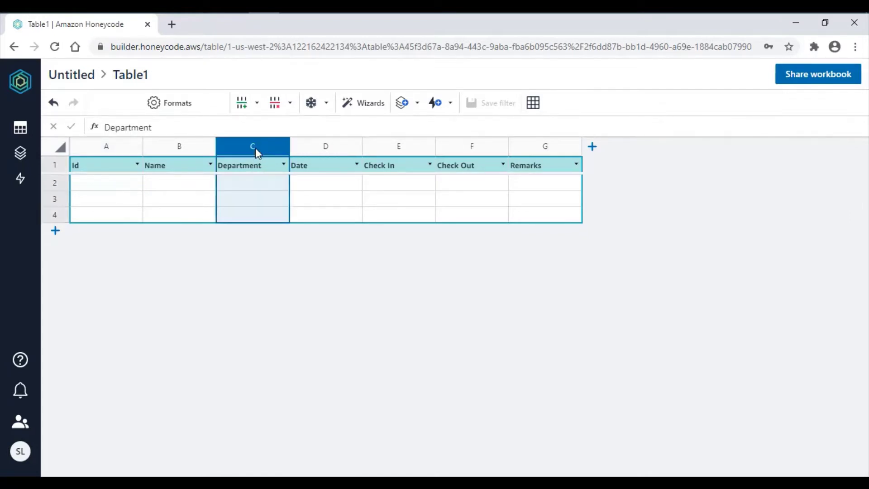
click(370, 107)
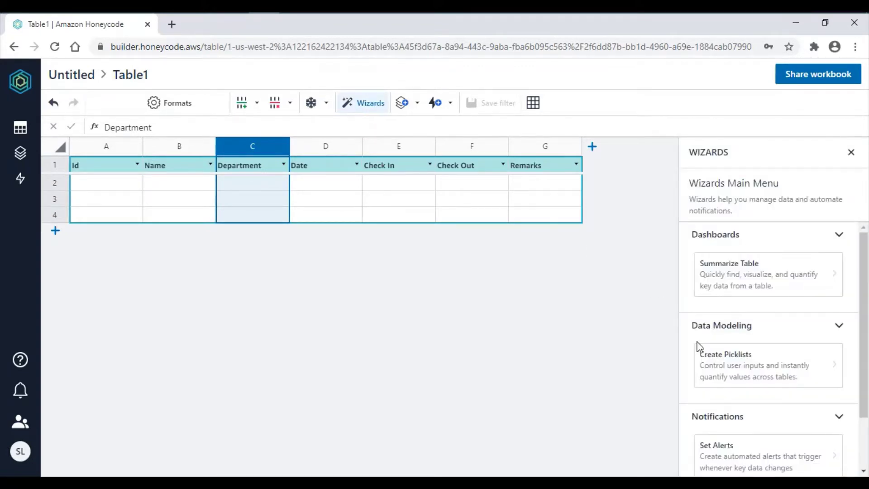
click(772, 377)
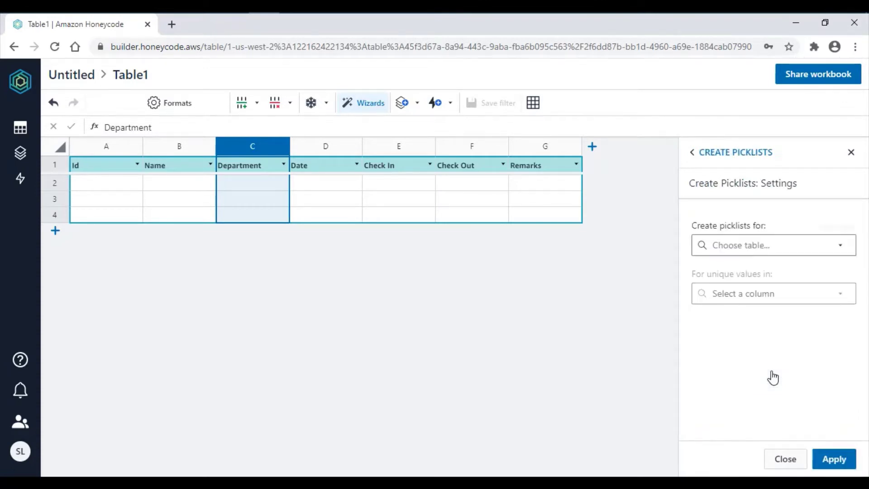
click(770, 246)
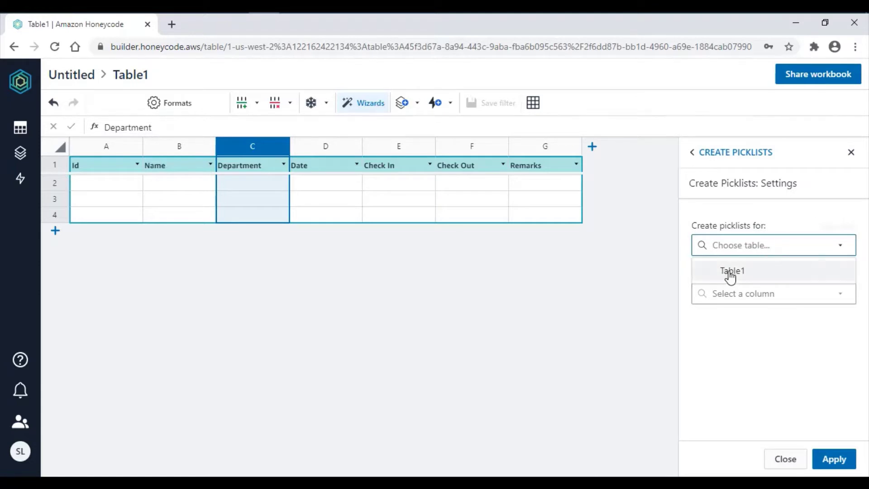
click(730, 271)
click(748, 298)
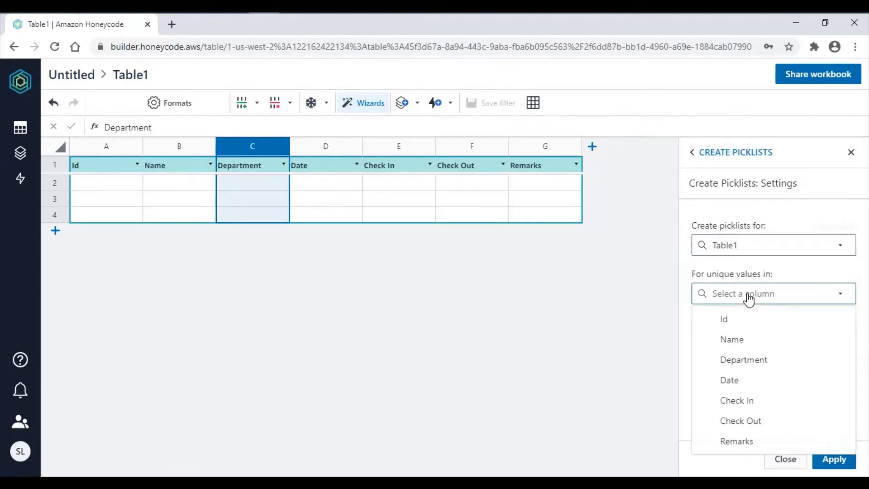
click(744, 362)
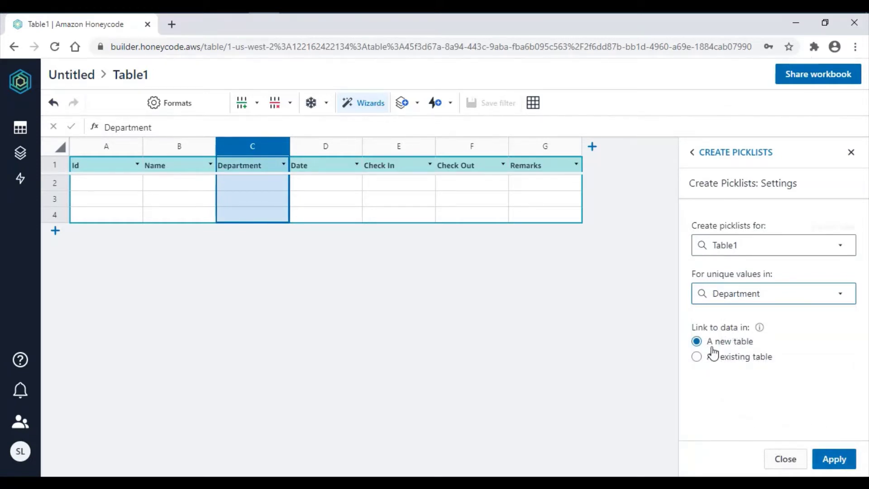
click(835, 459)
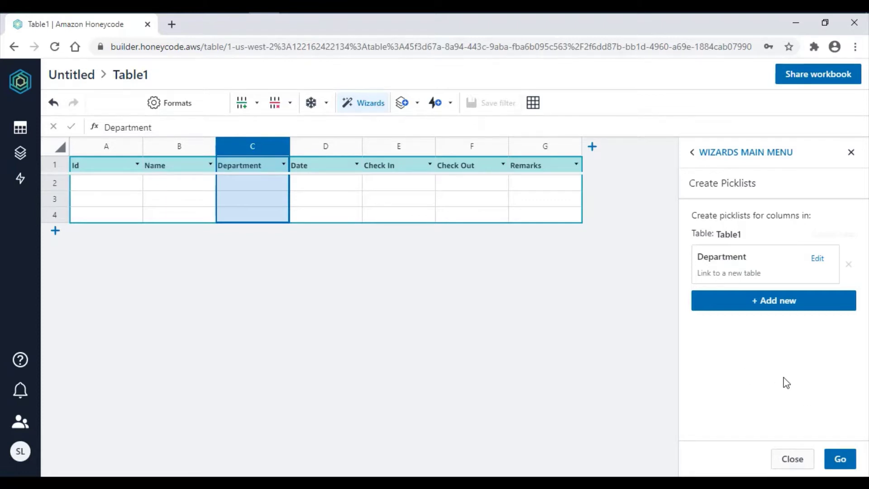
- Add a picklist for the Name column of Table1, linked to a new table, and run the picklist wizard
click(752, 302)
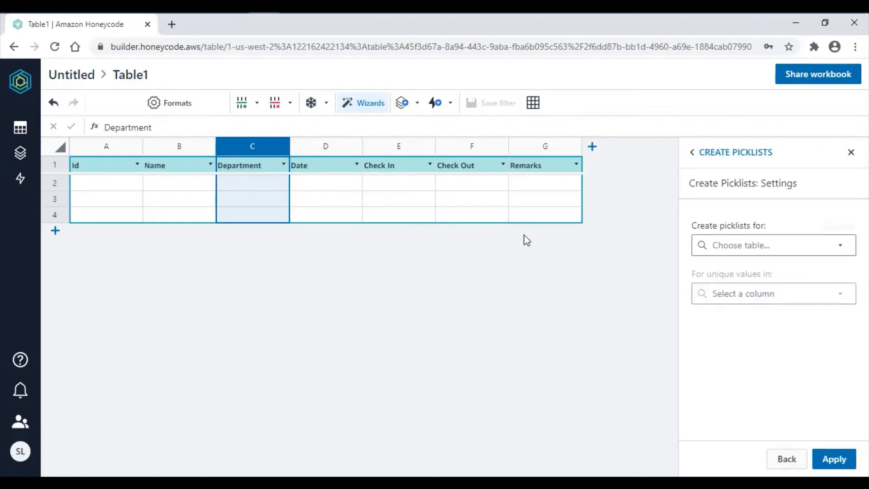
click(717, 247)
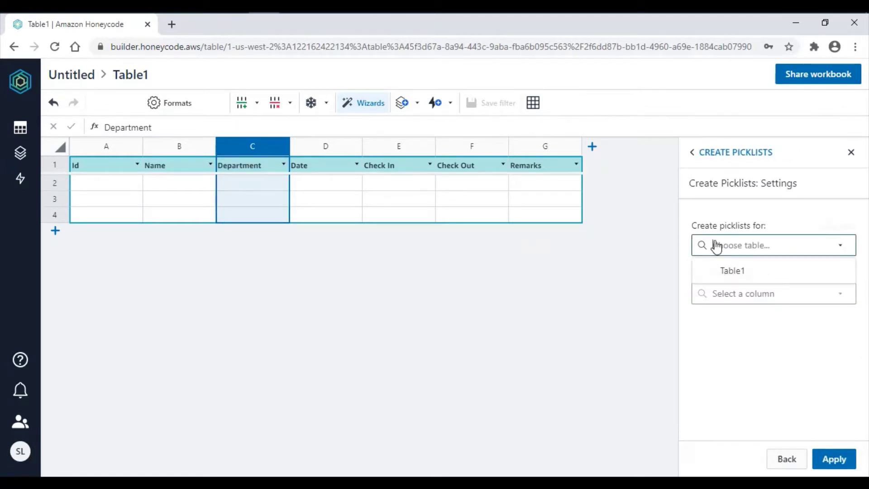
click(729, 271)
click(746, 299)
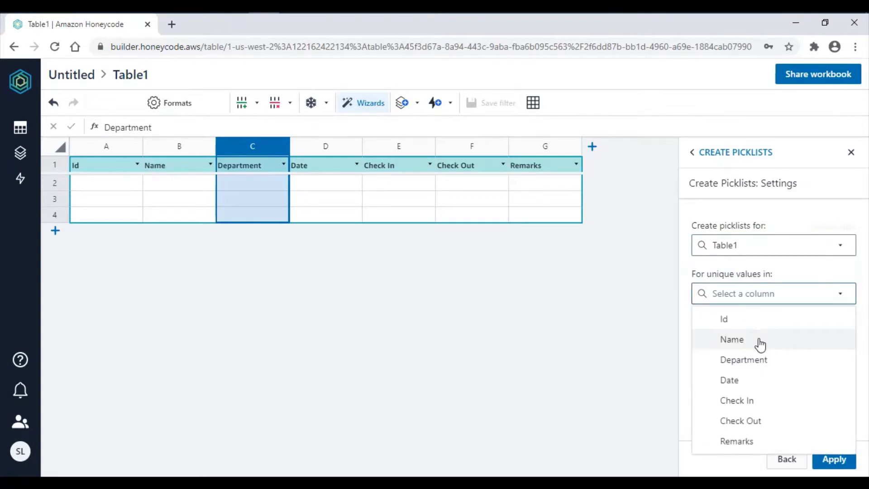
click(760, 341)
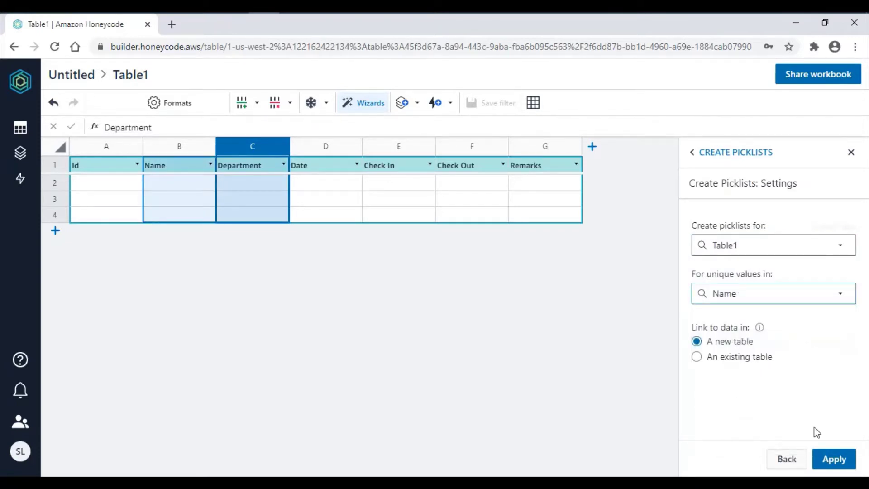
click(836, 465)
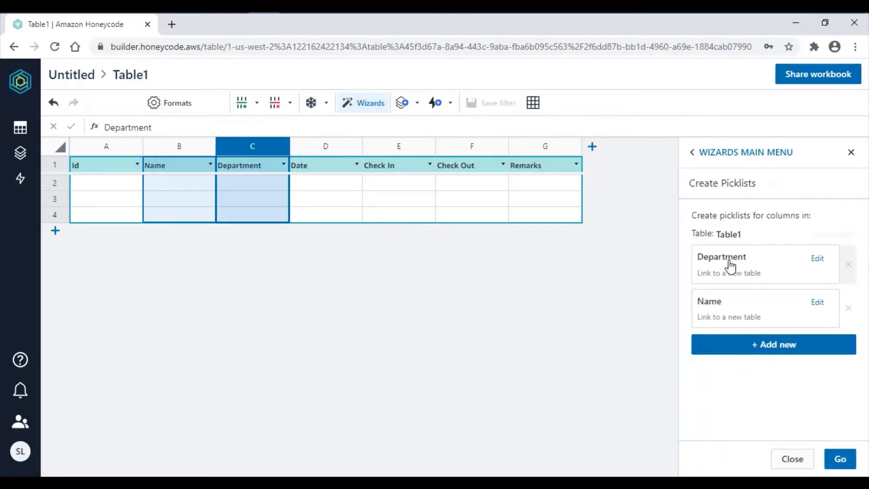
click(842, 460)
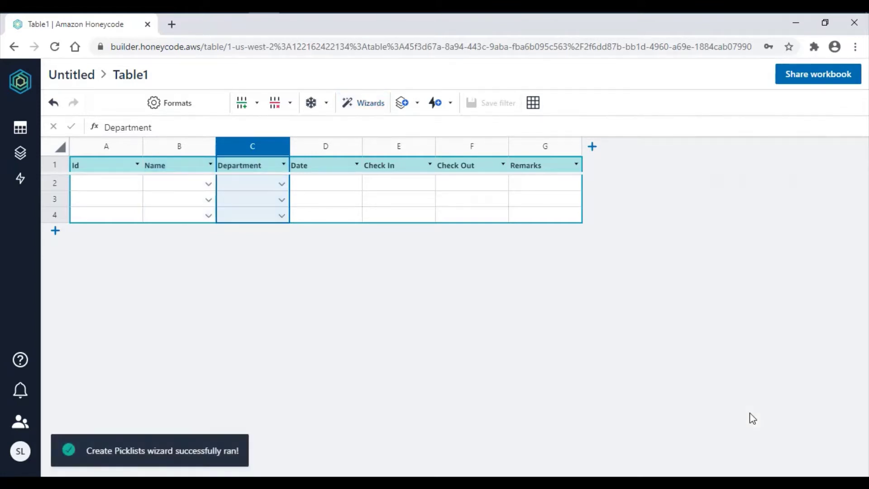
- Format the Date column as Date with the 2-Jan-2017 display preference
click(341, 182)
click(323, 145)
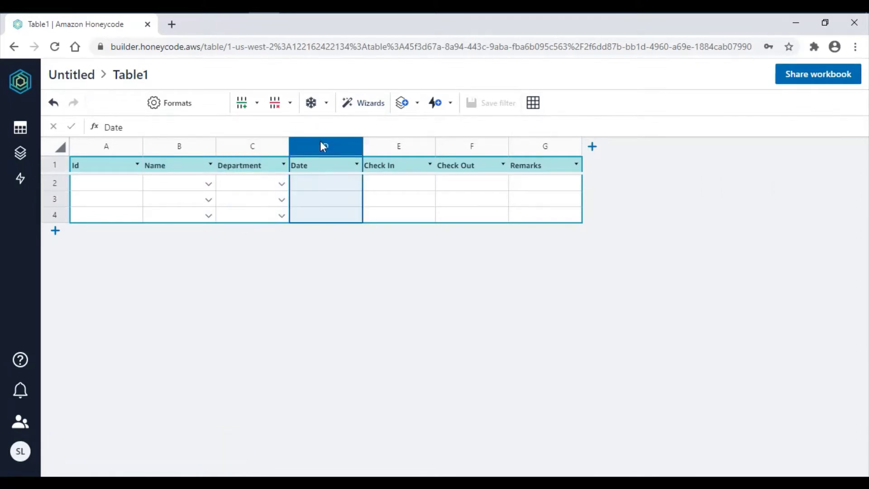
click(174, 111)
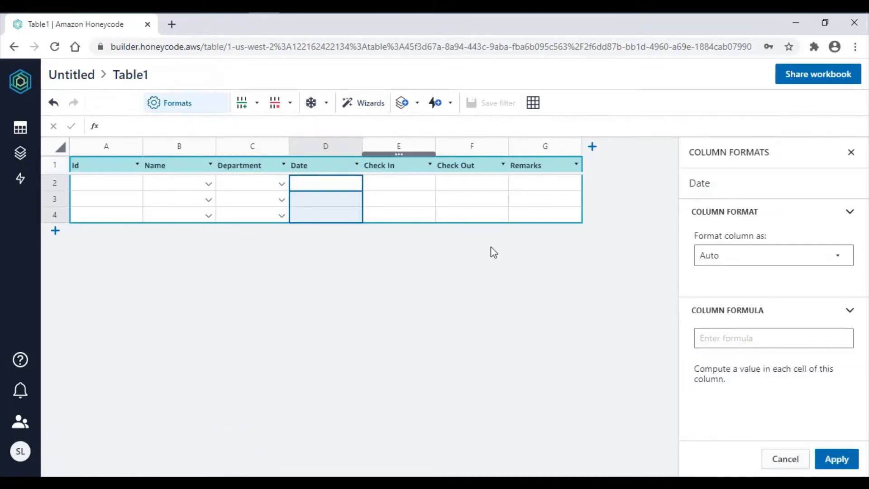
click(790, 254)
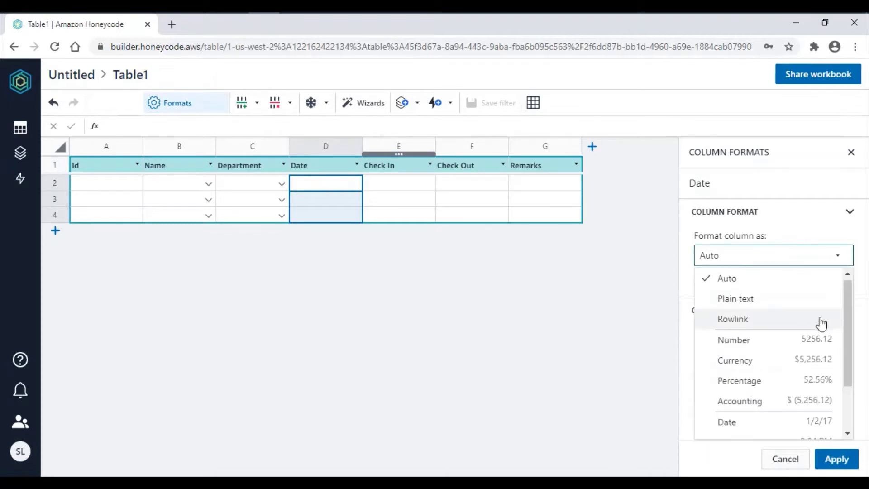
click(795, 422)
click(770, 312)
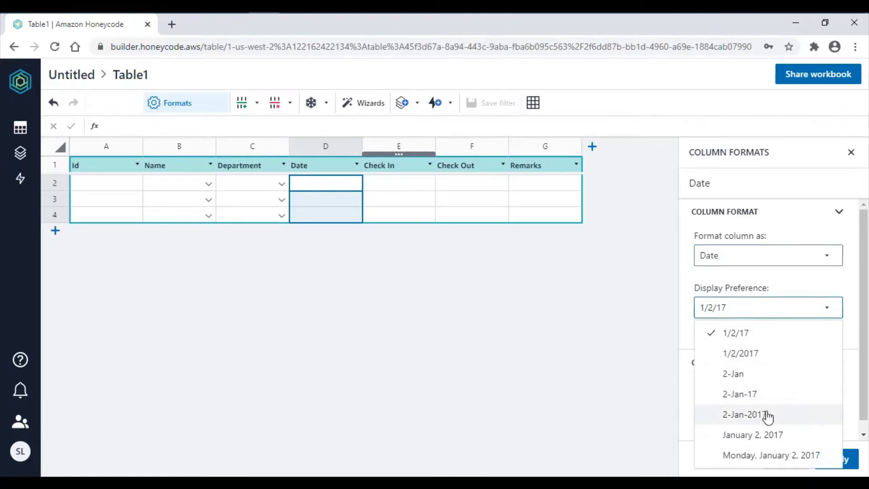
click(768, 416)
- Set the Date column's formula to =now() and apply the column format settings
click(776, 396)
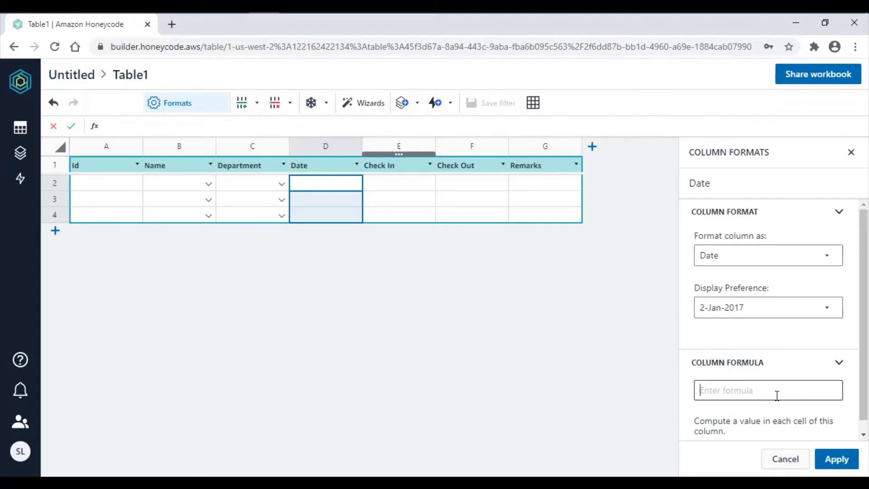
text(=)
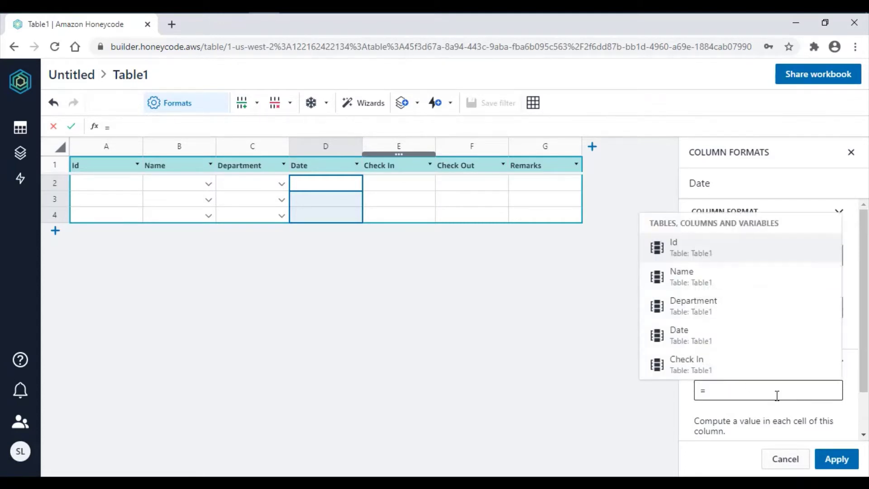
text(now)
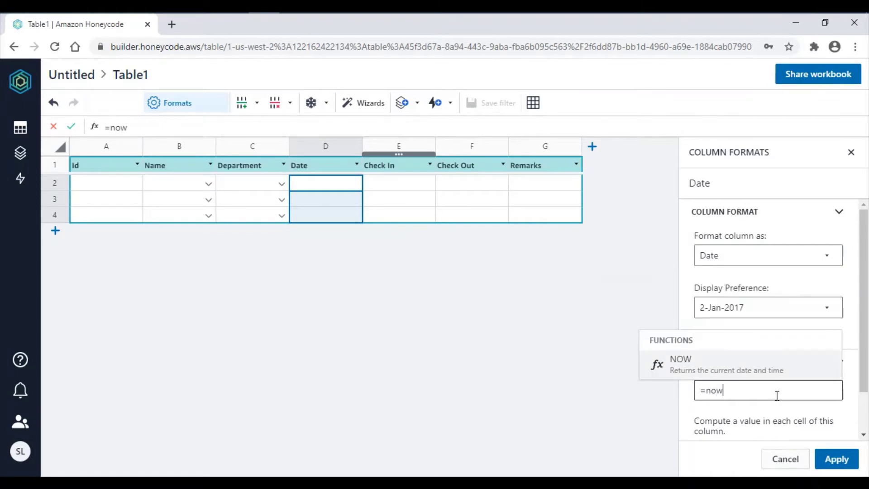
text(())
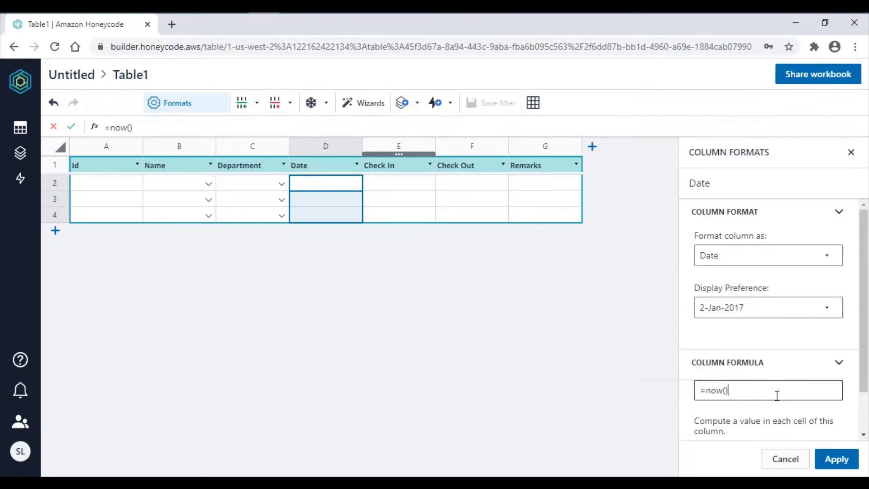
click(863, 434)
click(863, 434)
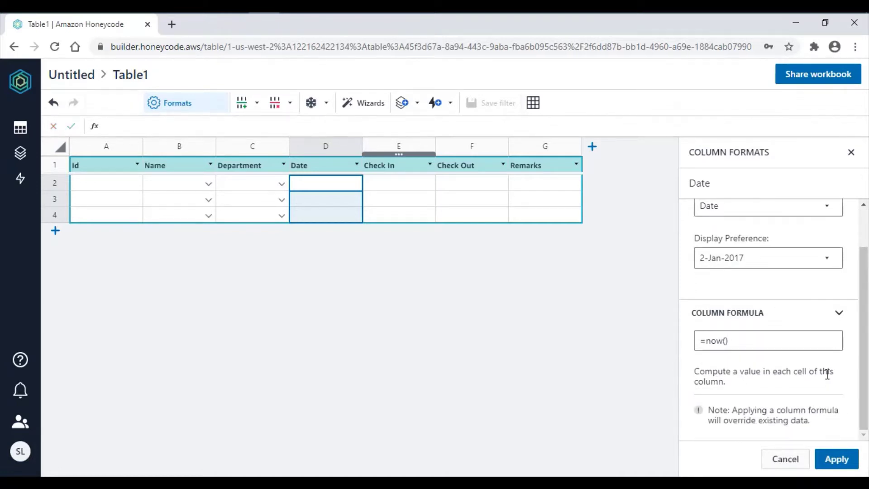
click(783, 344)
click(866, 226)
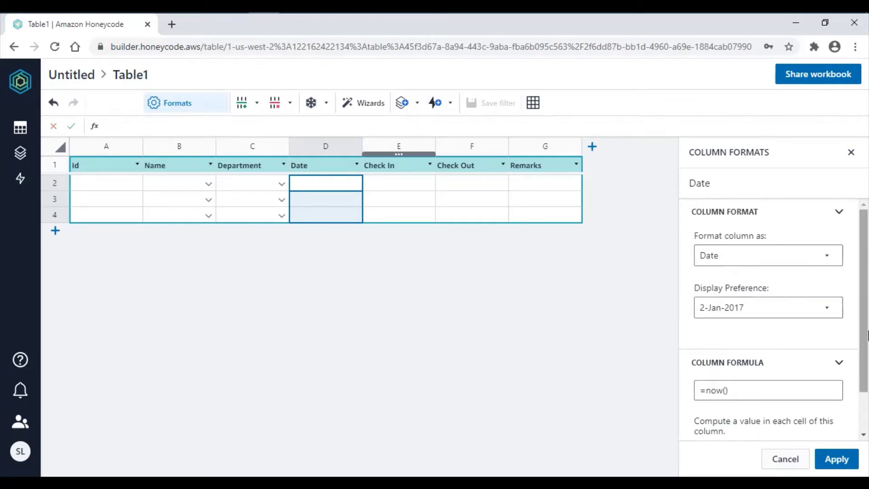
click(866, 397)
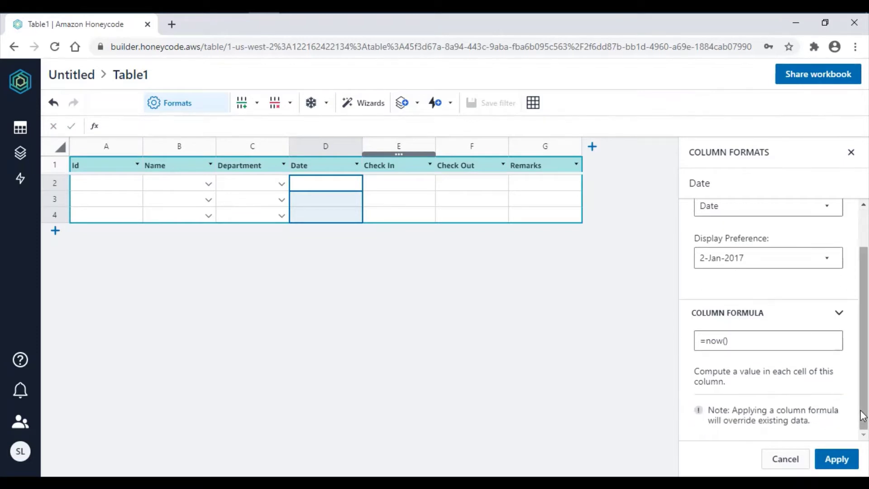
click(837, 459)
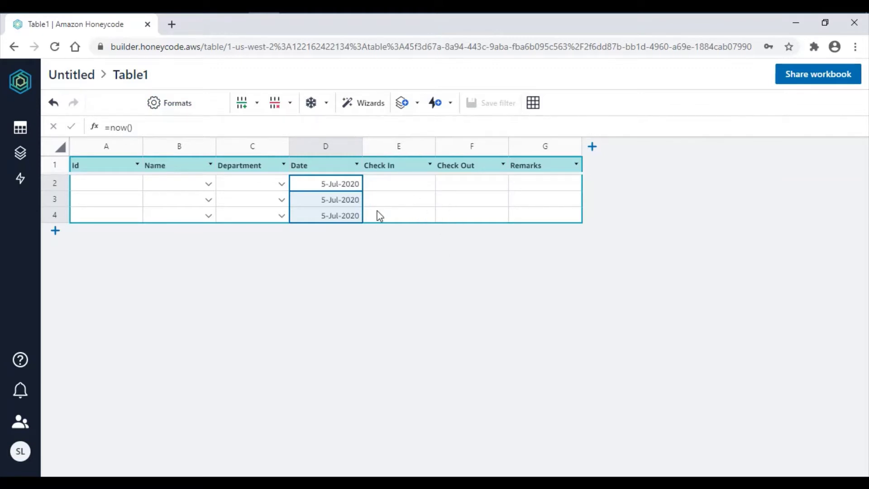
- Format the Check In column as Time with the 3:04 PM display preference and apply it
click(416, 187)
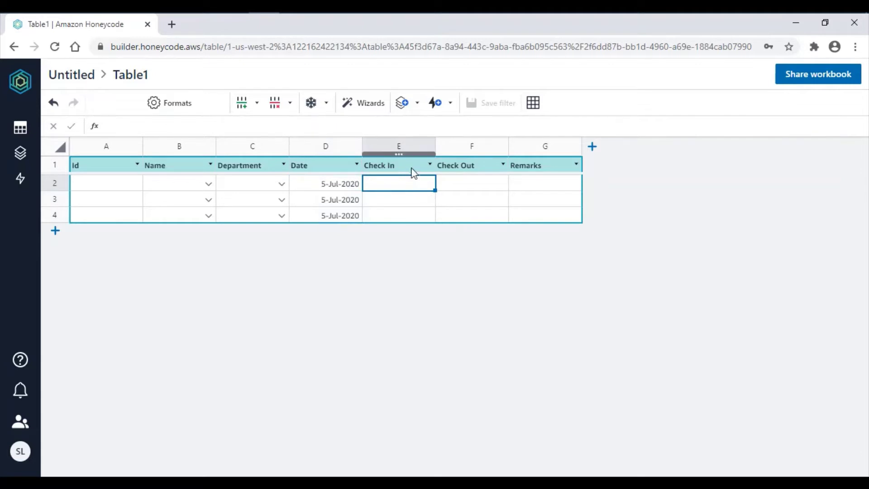
click(403, 147)
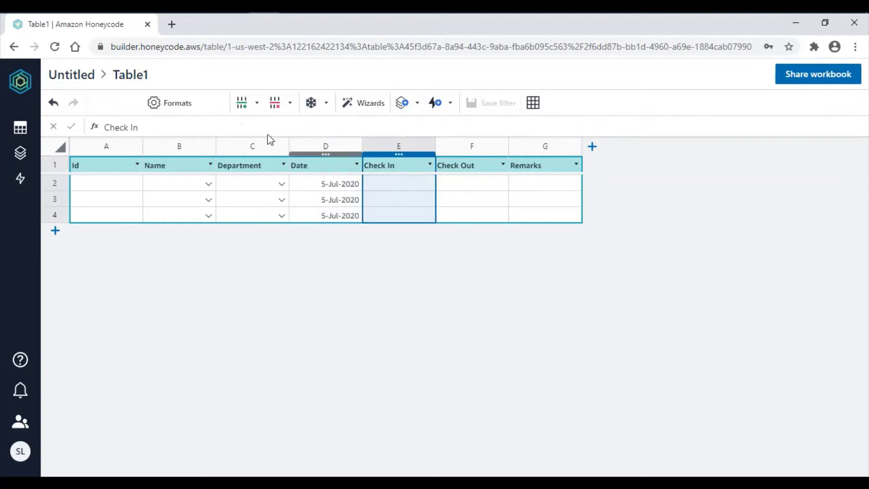
click(178, 105)
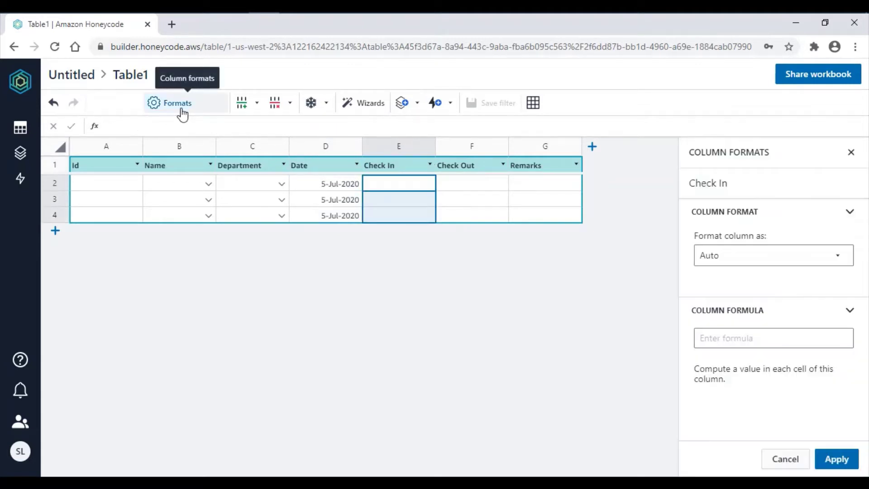
click(713, 256)
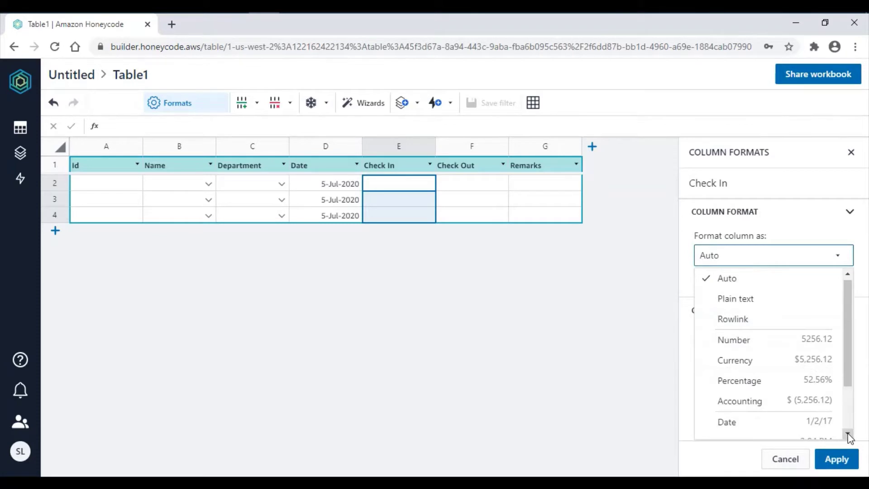
scroll(849, 434, down, 3)
click(772, 375)
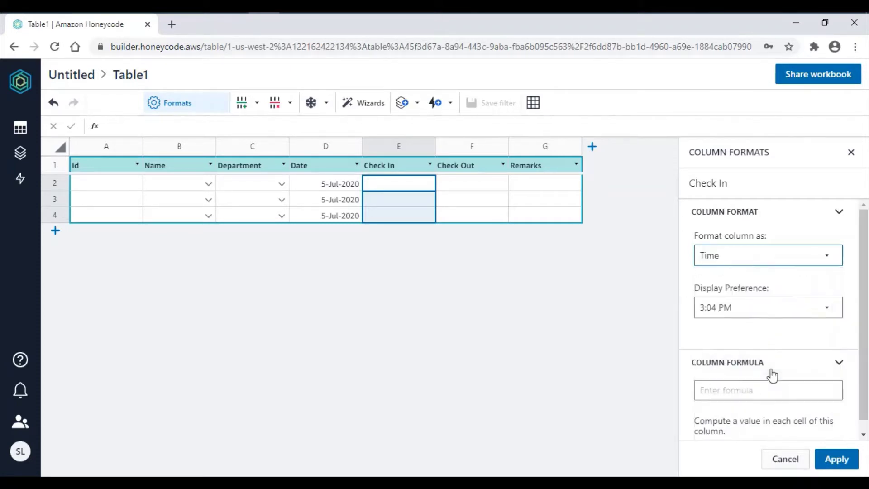
click(769, 309)
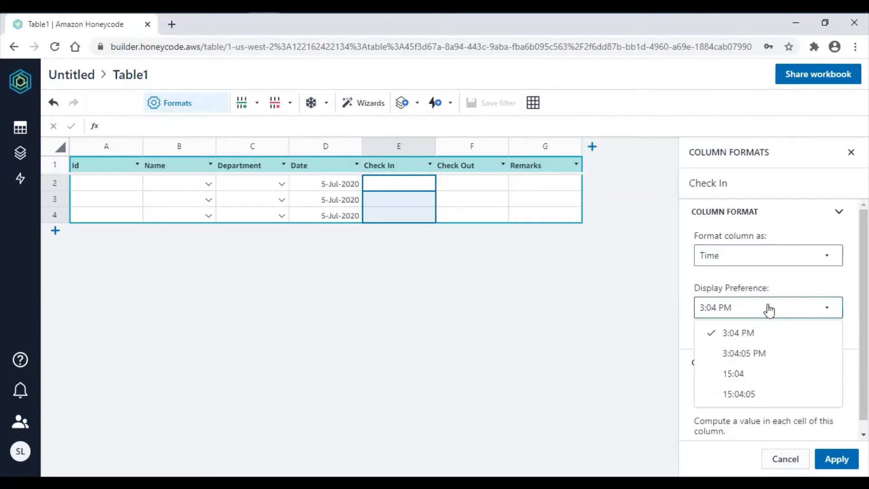
click(769, 309)
click(769, 309)
click(769, 310)
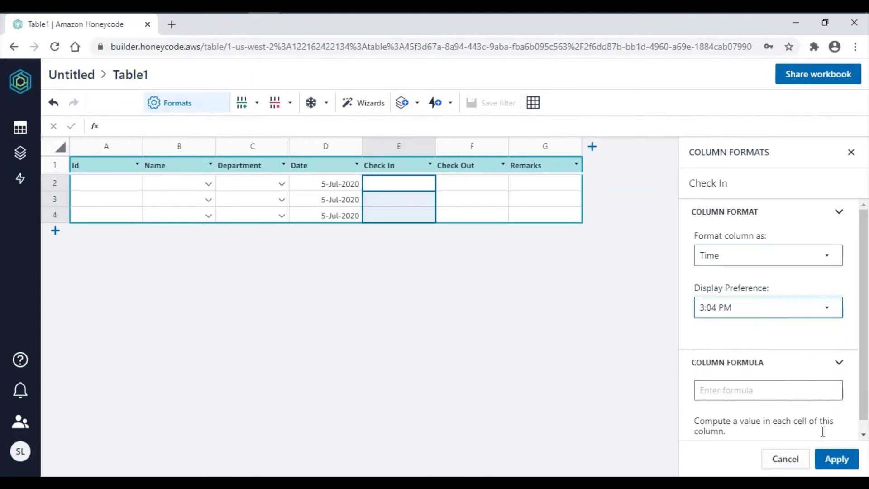
click(838, 459)
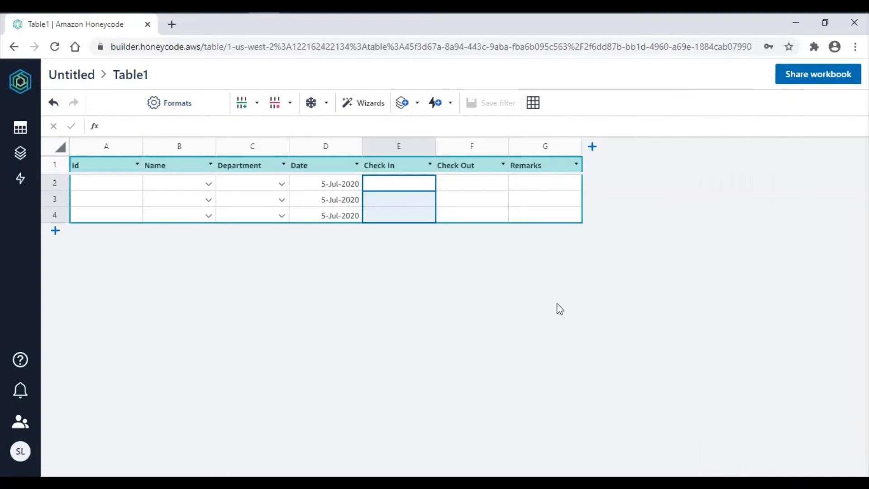
- Format the Check Out column as Time with the 3:04 PM display preference and apply it
click(488, 167)
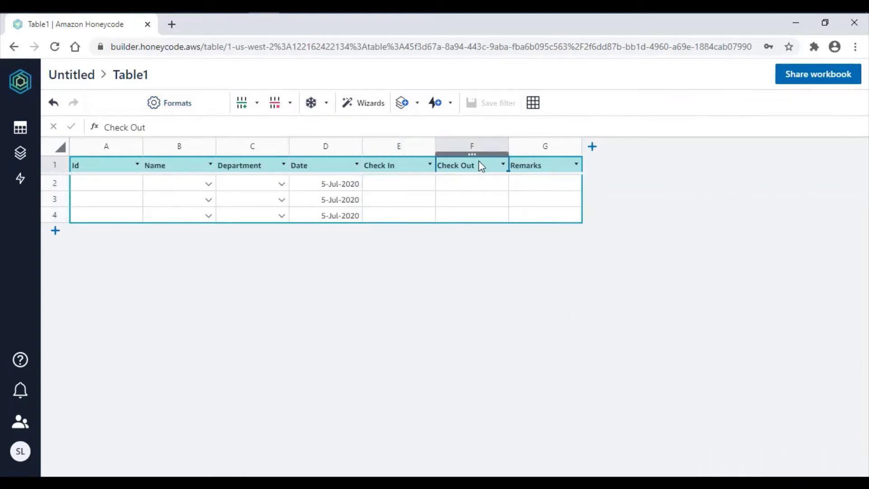
click(466, 148)
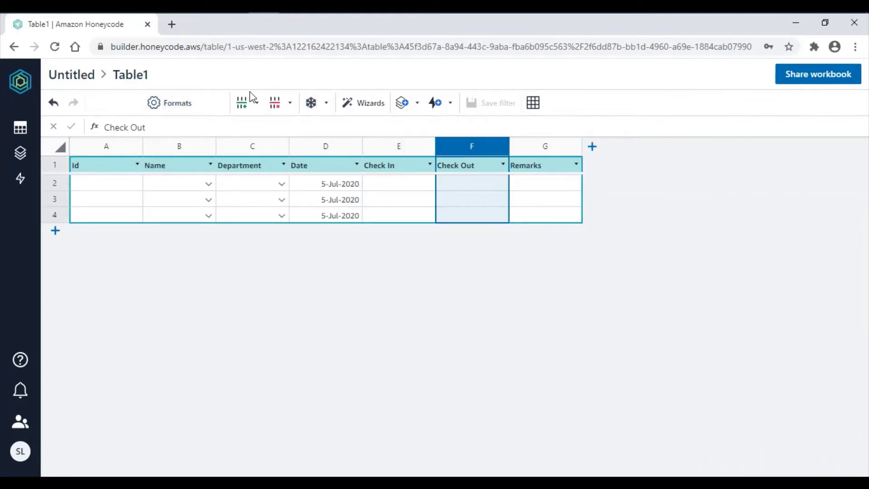
click(193, 107)
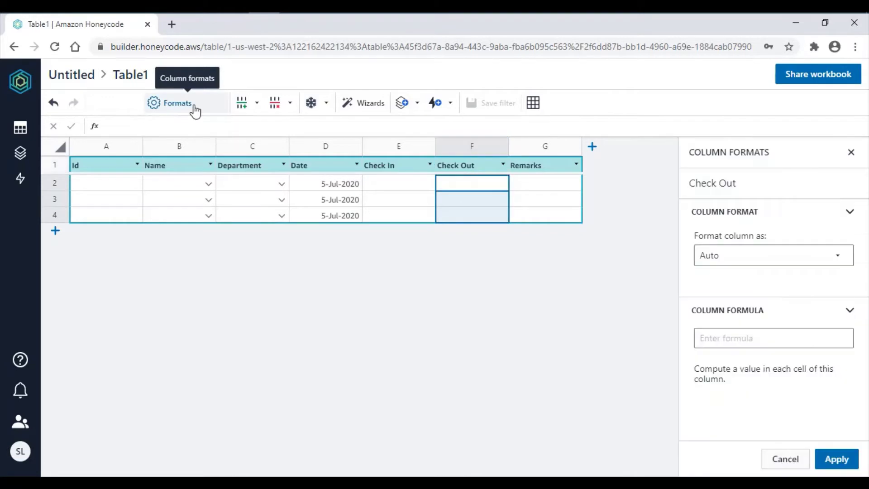
click(705, 264)
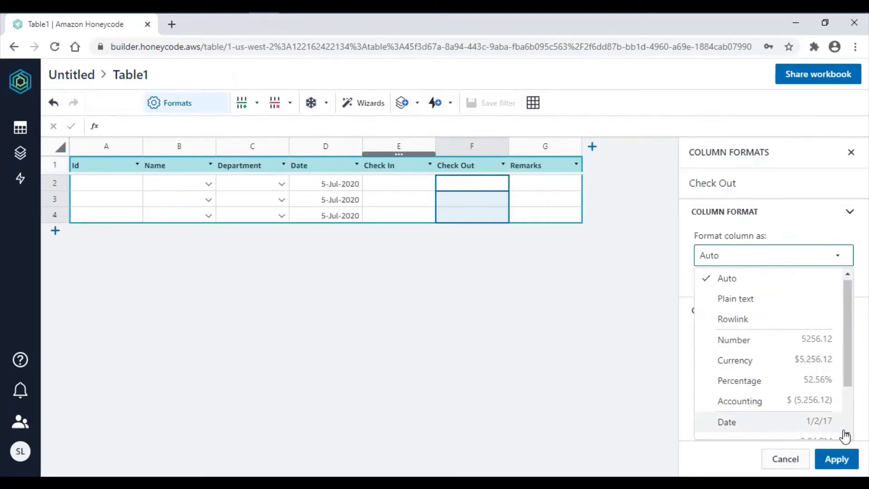
scroll(850, 437, down, 3)
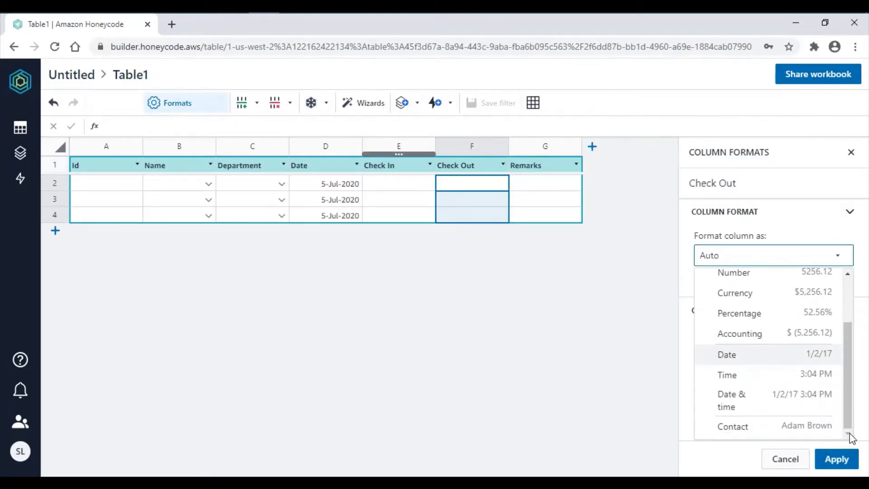
click(750, 379)
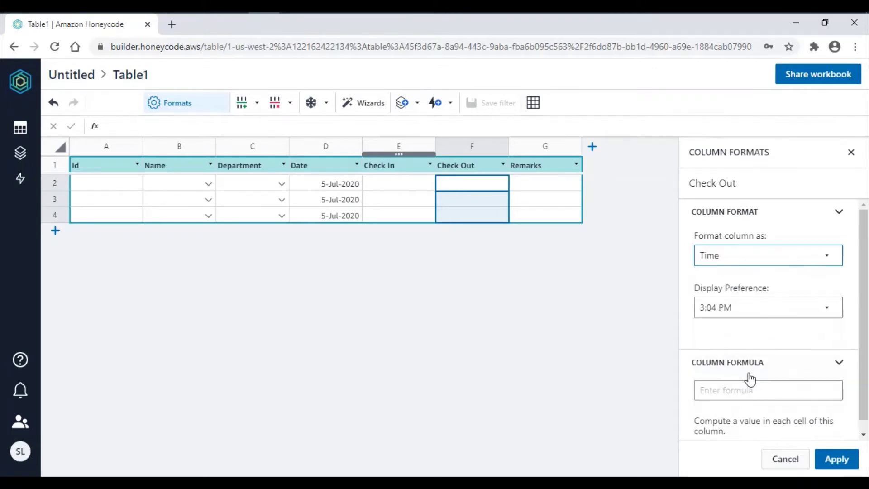
click(837, 459)
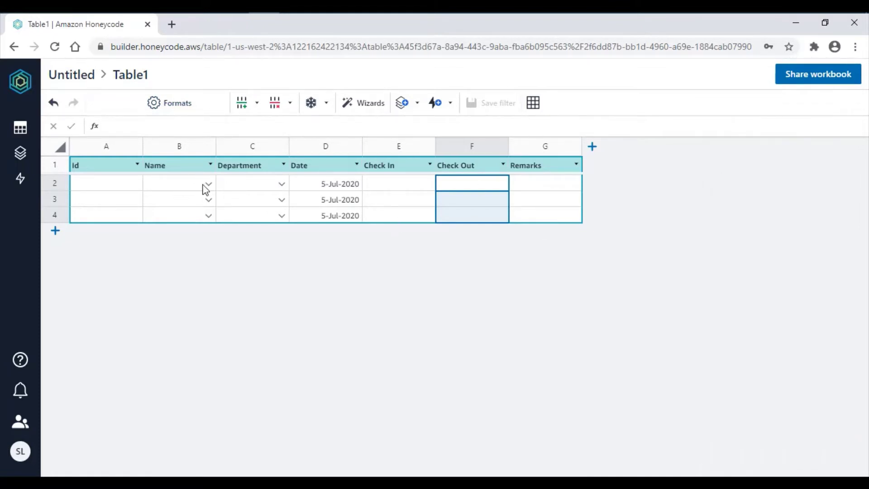
- Enter the formula =row()-1 in the first data cell of the Id column
click(97, 192)
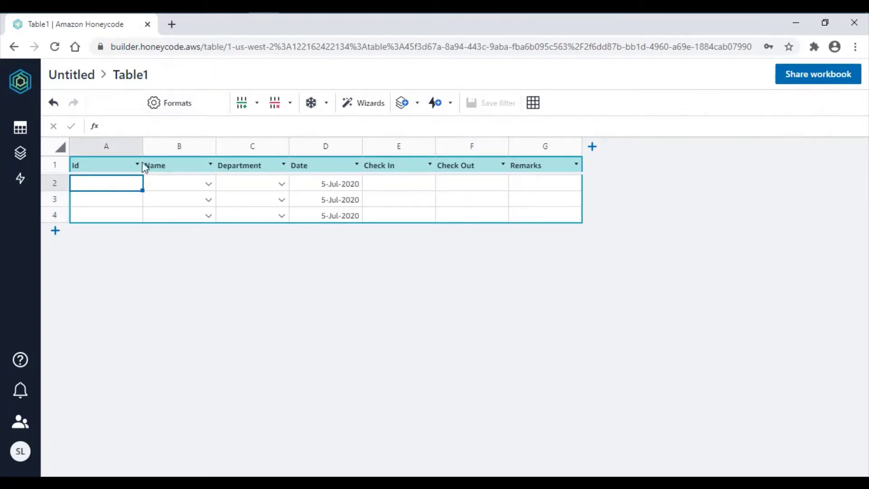
click(135, 128)
text(=)
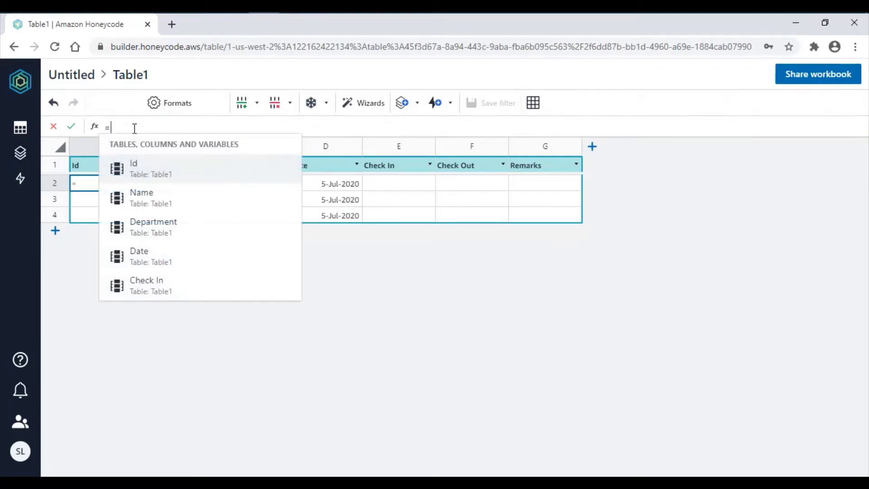
text(ro)
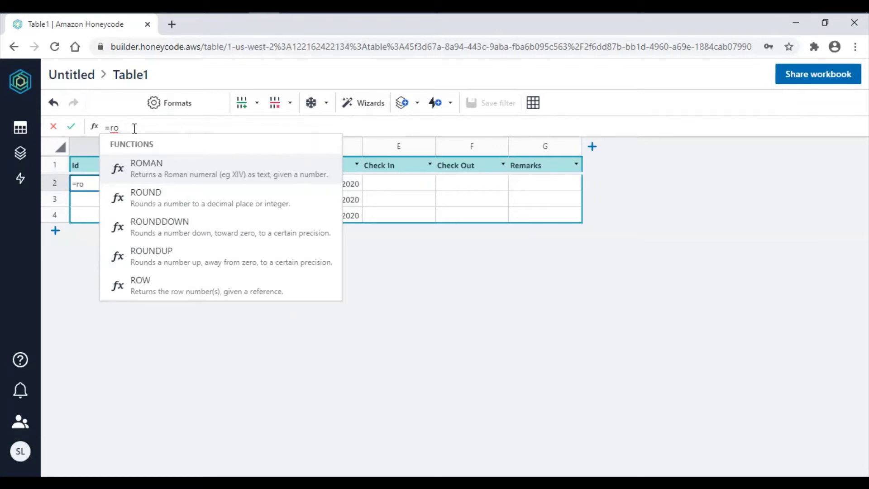
text(w)
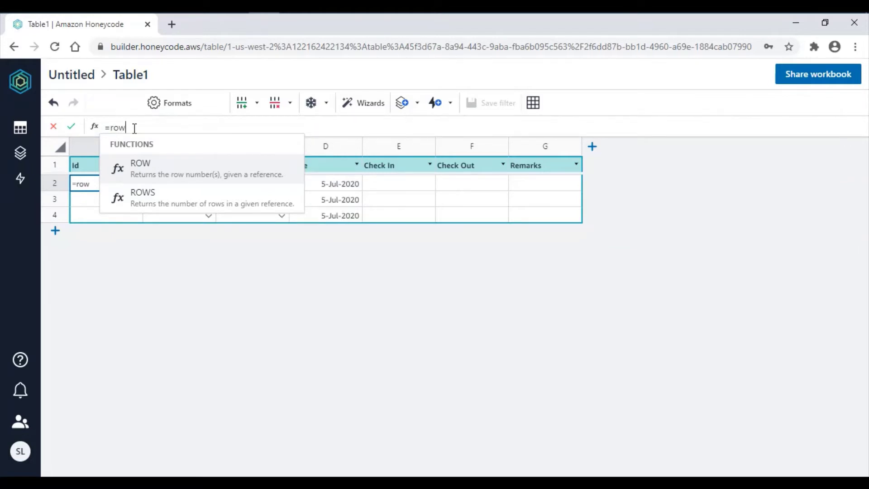
text(())
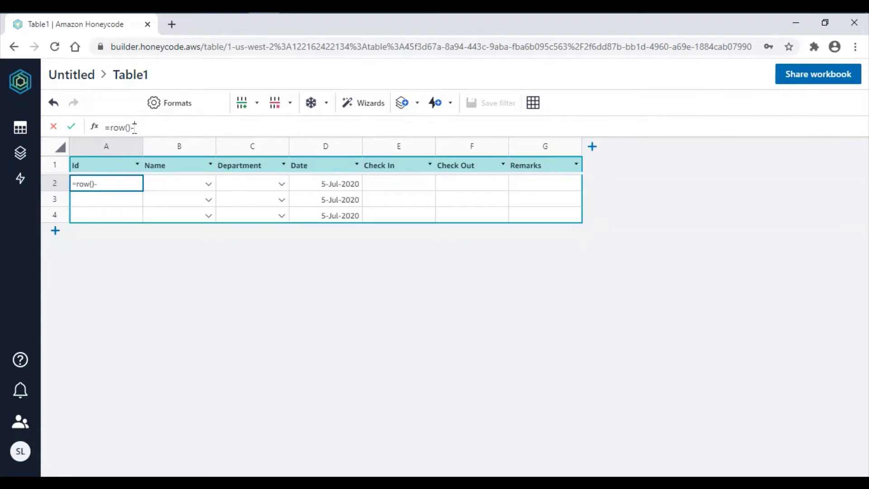
text(-1)
key(Return)
key(Down)
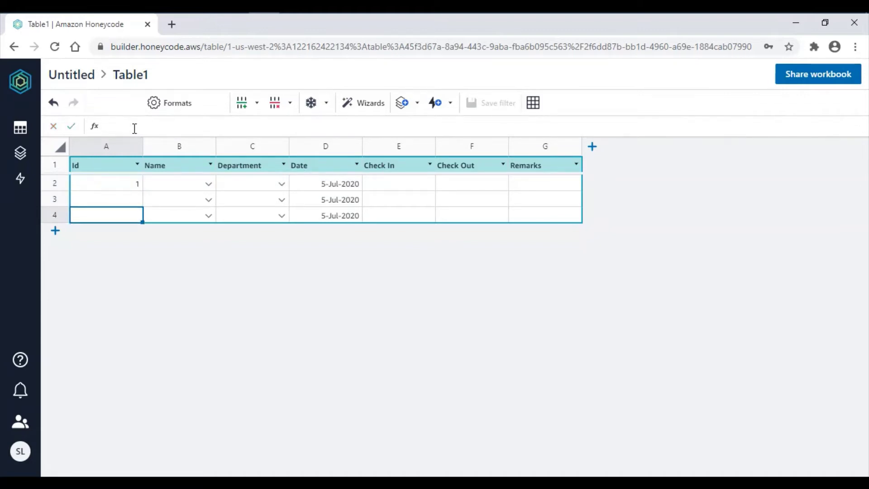
key(Up)
key(Up)
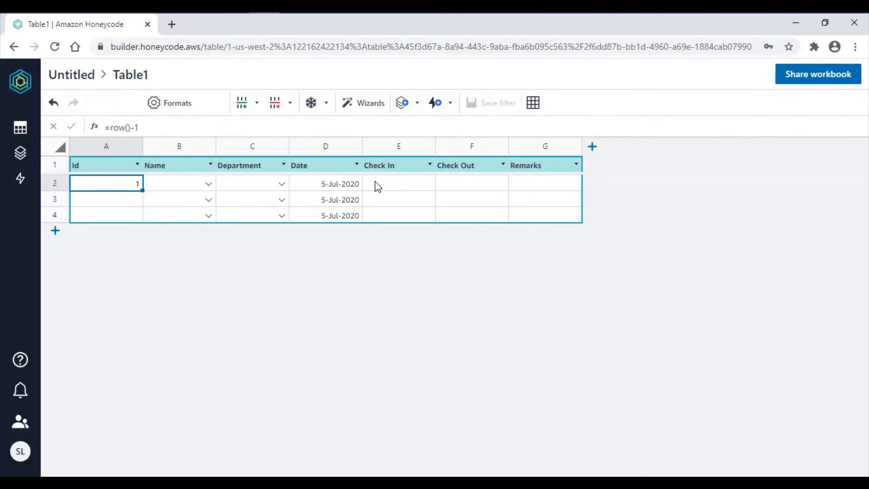
- Check the choices offered by the Name picklist in the first data row
click(209, 184)
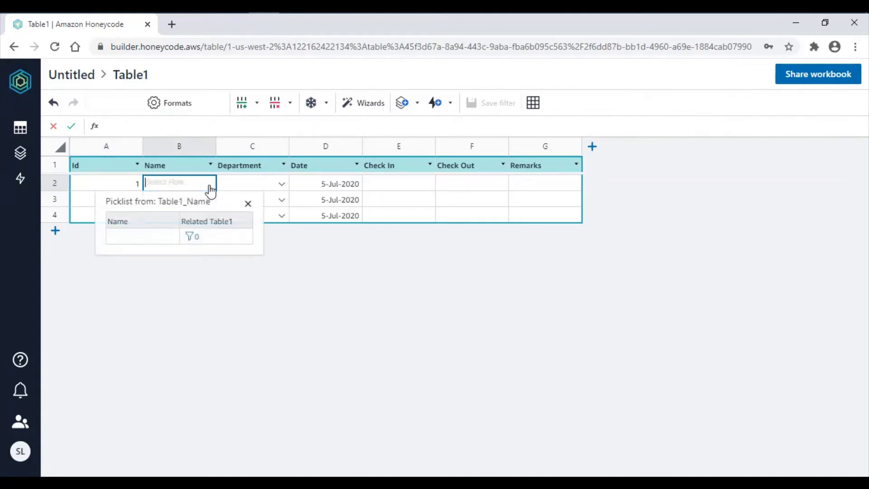
click(249, 204)
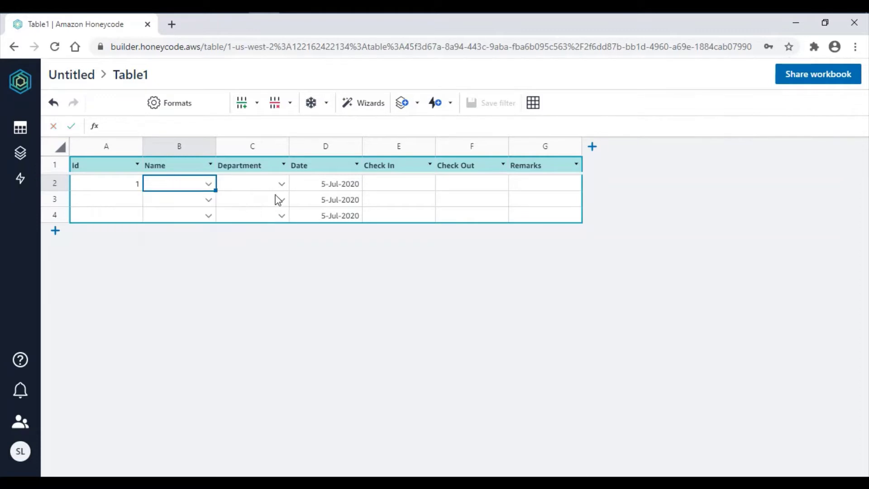
- Delete the empty rows 3 and 4 from the table, keeping only the first data row
click(56, 199)
key(shift+Down)
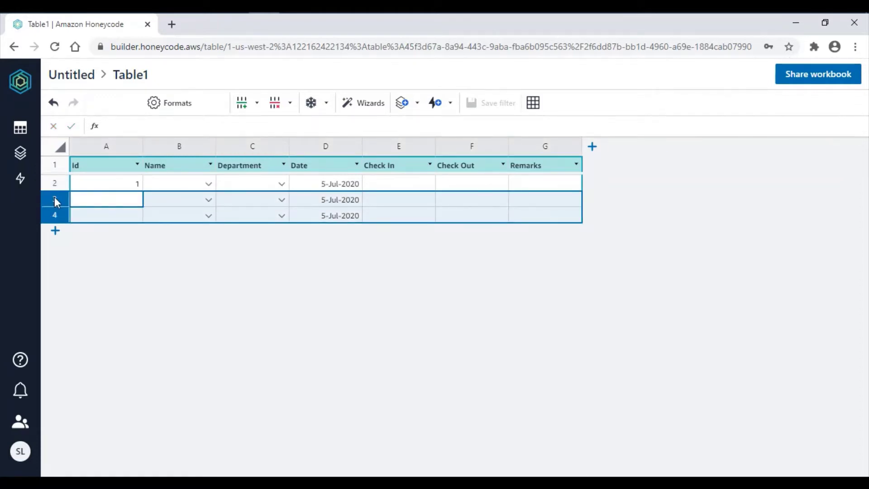
right_click(55, 201)
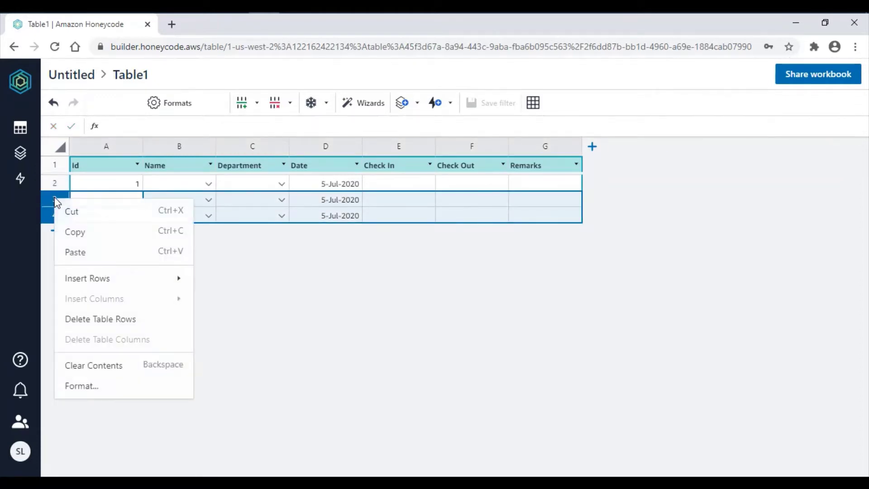
click(100, 319)
click(249, 183)
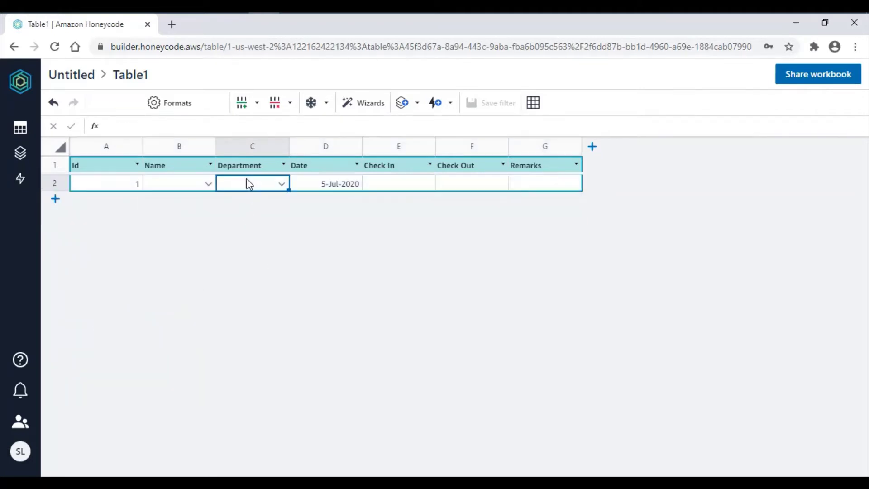
- Rename the table Table1 as Attendance
click(29, 135)
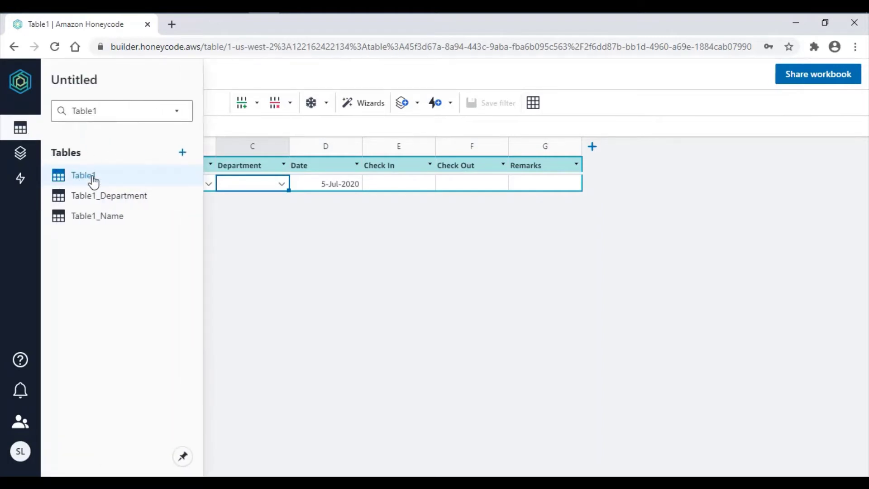
right_click(93, 182)
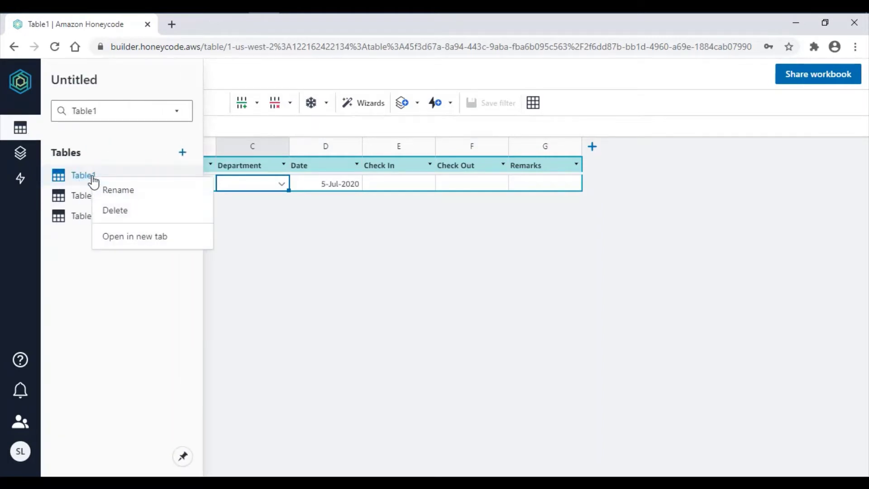
click(121, 188)
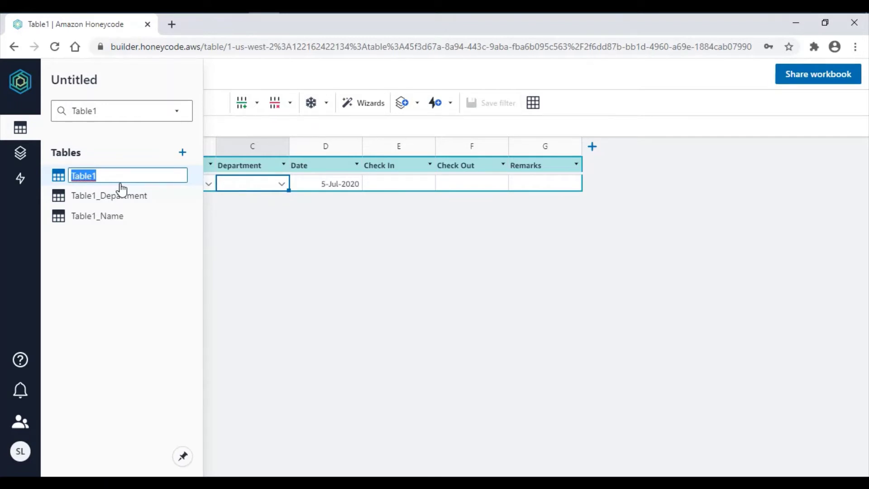
text(Attendance)
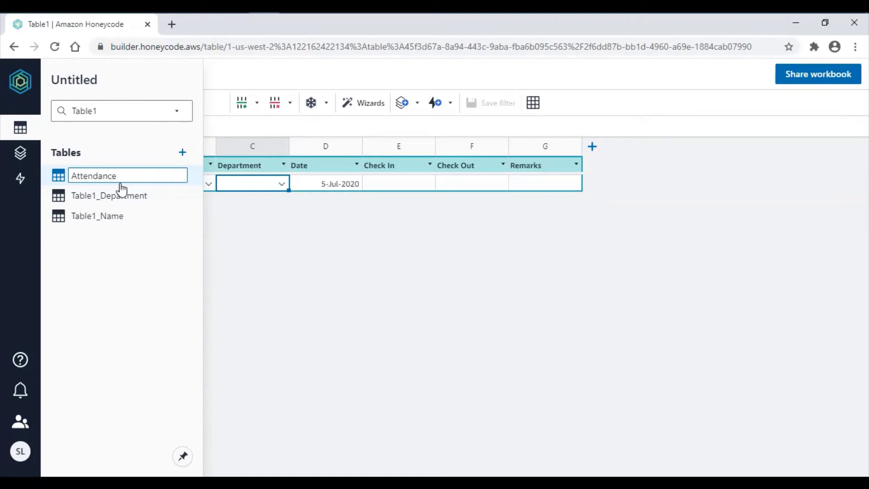
key(Return)
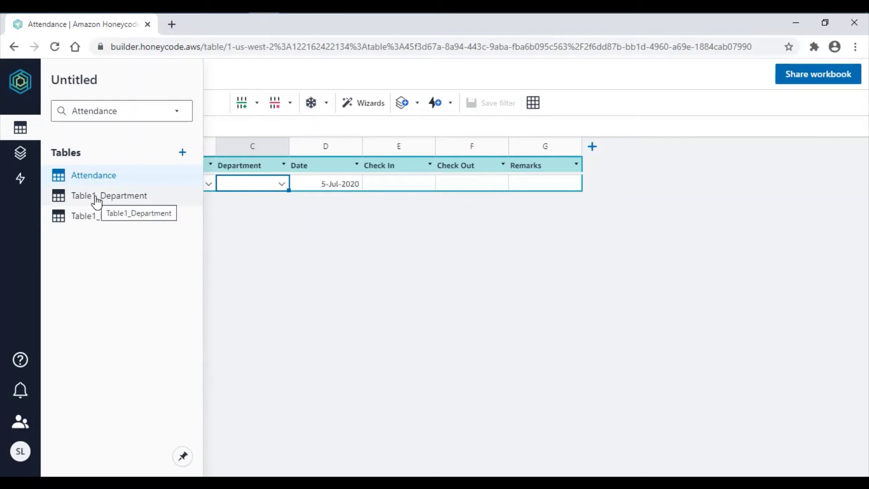
- Rename the table Table1_Department as Department by removing its Table1_ prefix
click(96, 200)
right_click(95, 196)
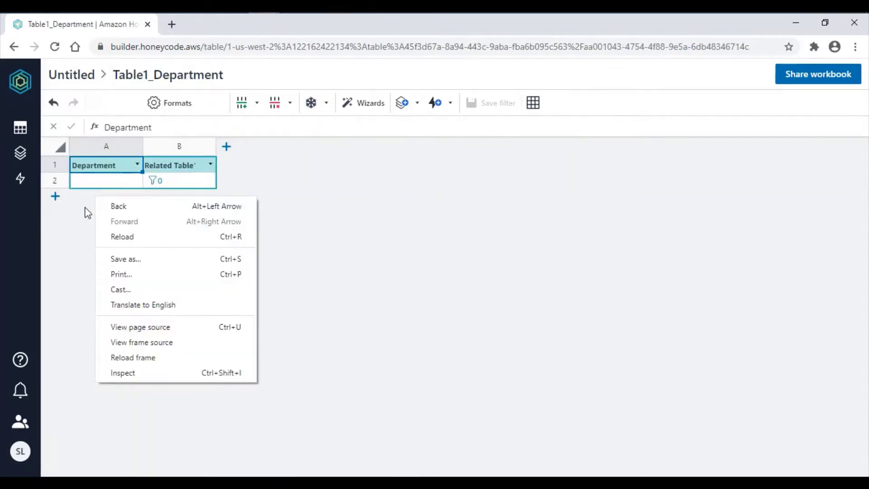
click(85, 210)
click(17, 129)
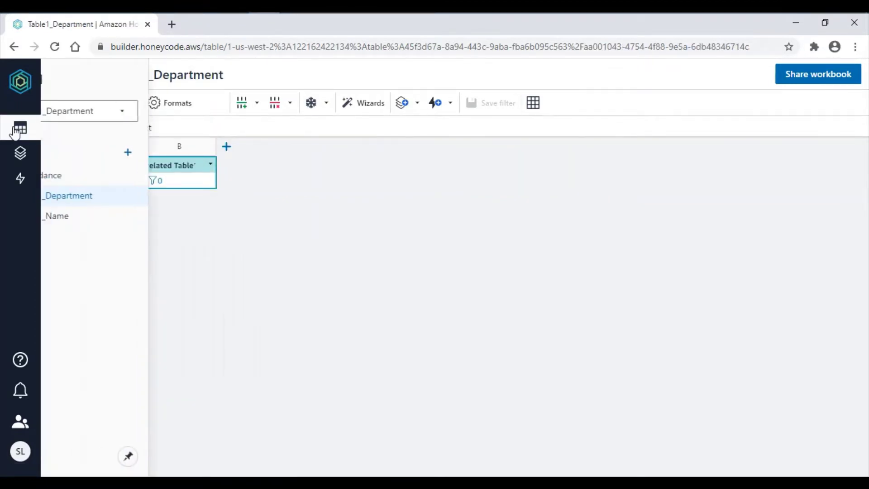
right_click(93, 200)
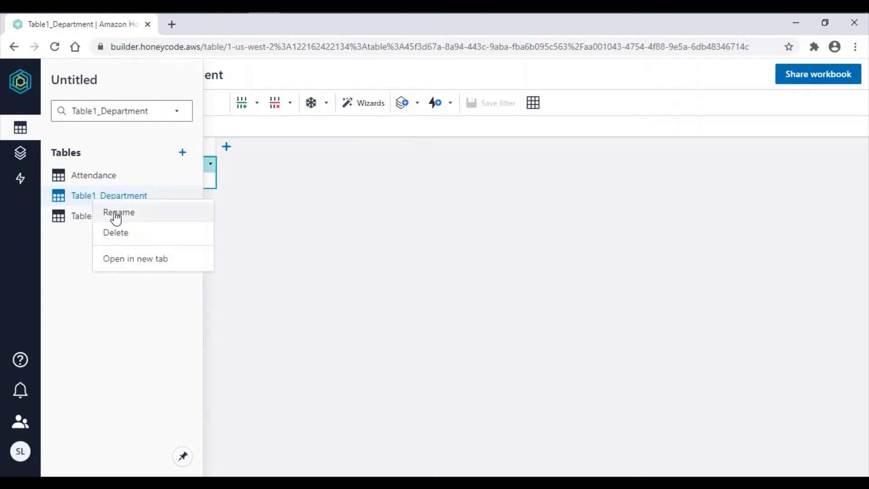
click(117, 213)
key(Home)
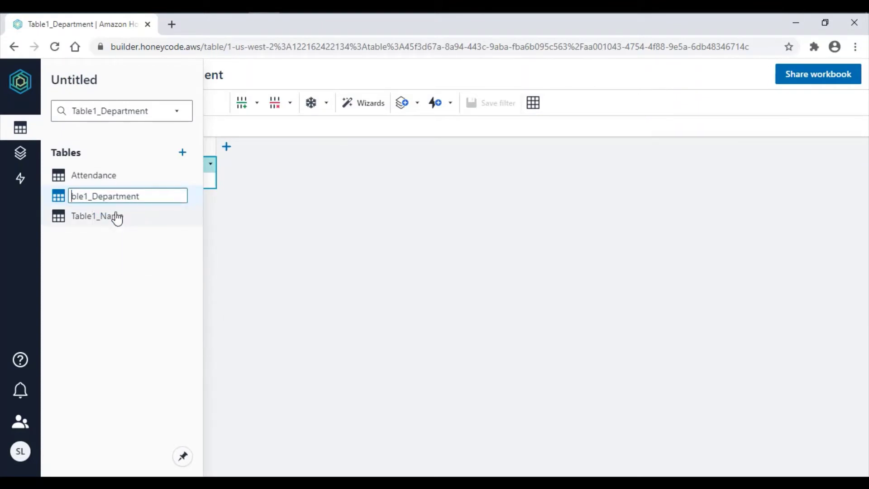
key(Delete)
key(Delete)
key(Delete)
key(Delete)
key(Delete)
key(Delete)
key(Delete)
click(117, 218)
- Rename the table Table1_Name as Employee
right_click(108, 212)
click(63, 206)
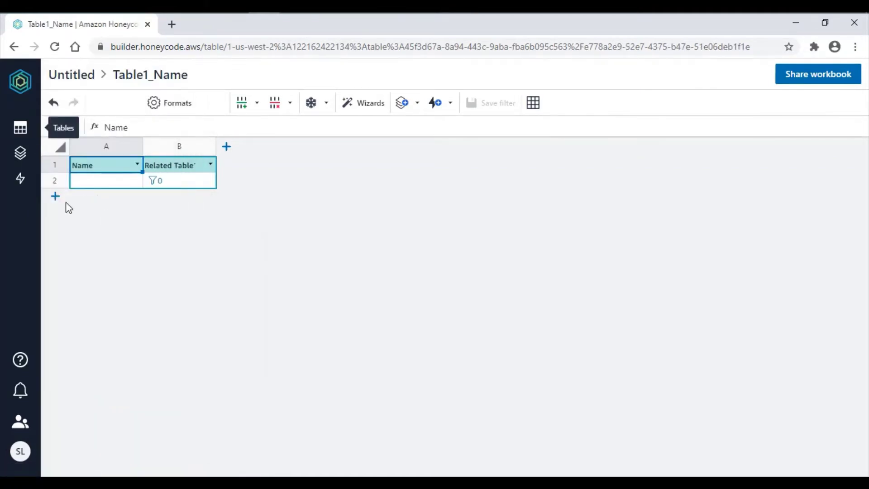
mouse_move(23, 132)
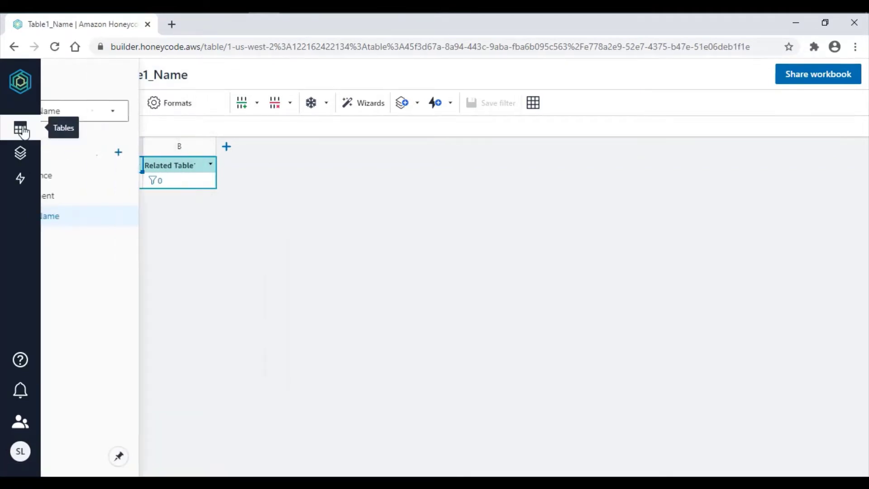
right_click(101, 219)
click(122, 235)
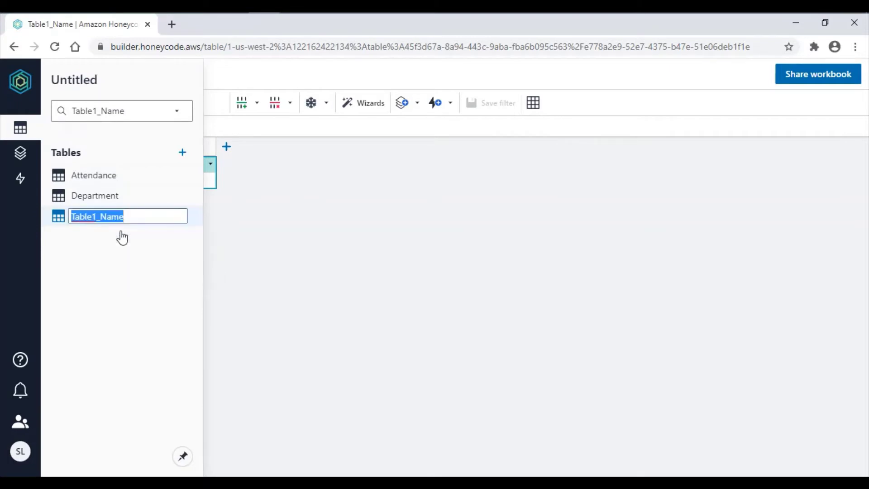
text(Emp)
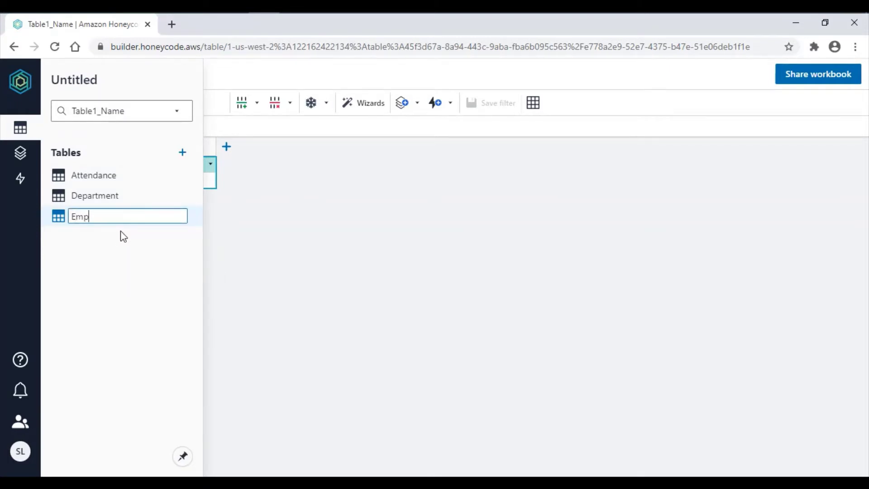
text(loyee)
key(Return)
- Rename the untitled workbook as Smart Attendance
click(22, 130)
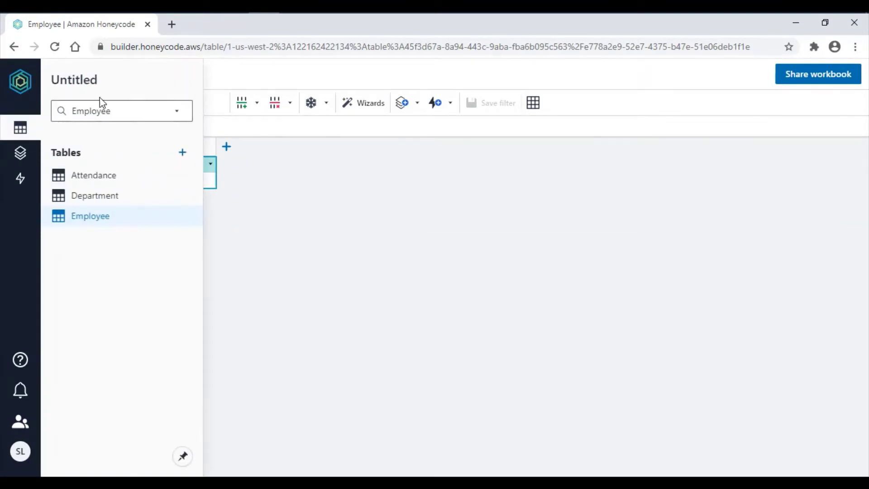
drag(56, 80, 79, 81)
key(Delete)
key(Delete)
key(Delete)
key(Delete)
key(Delete)
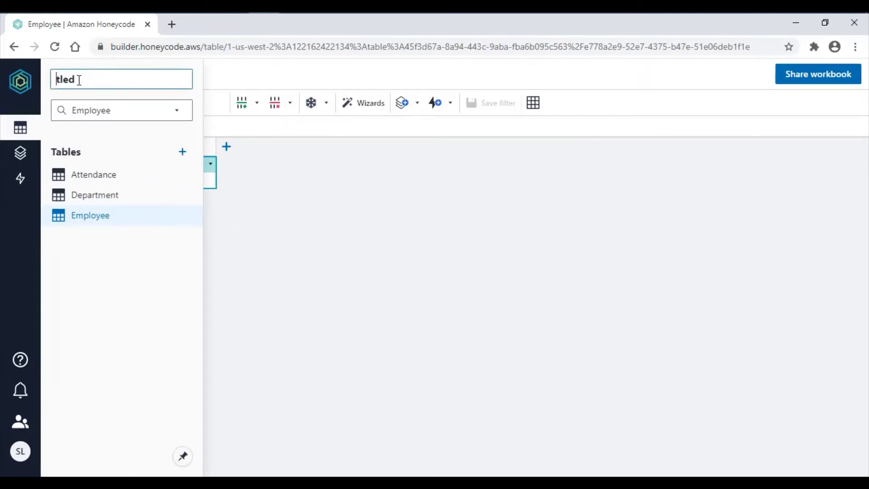
text(Smart Attendance)
key(Return)
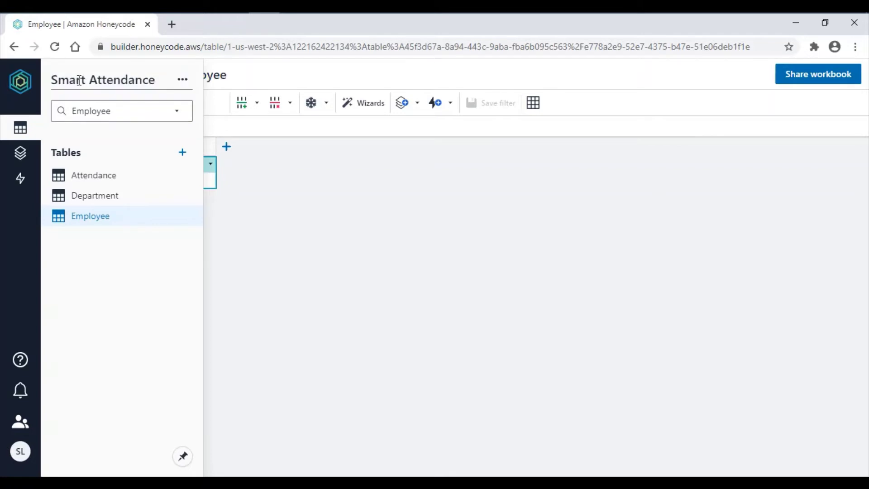
click(351, 251)
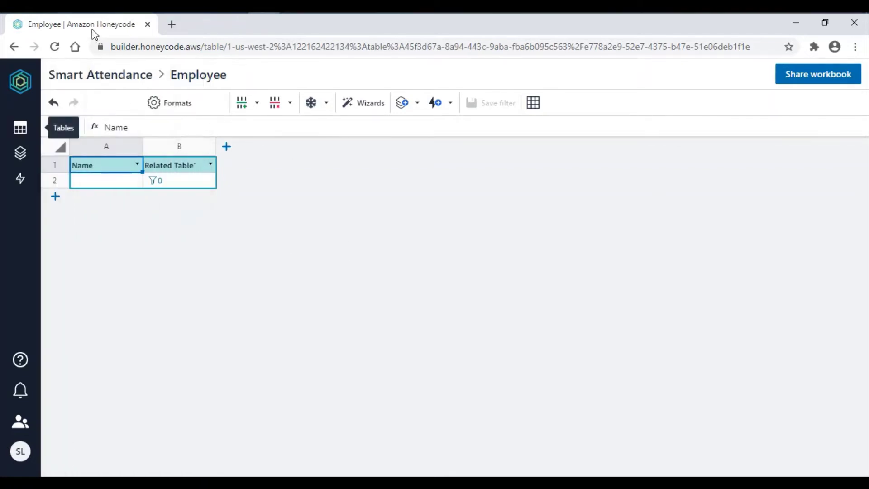
- Open the Attendance table to review its columns
click(19, 131)
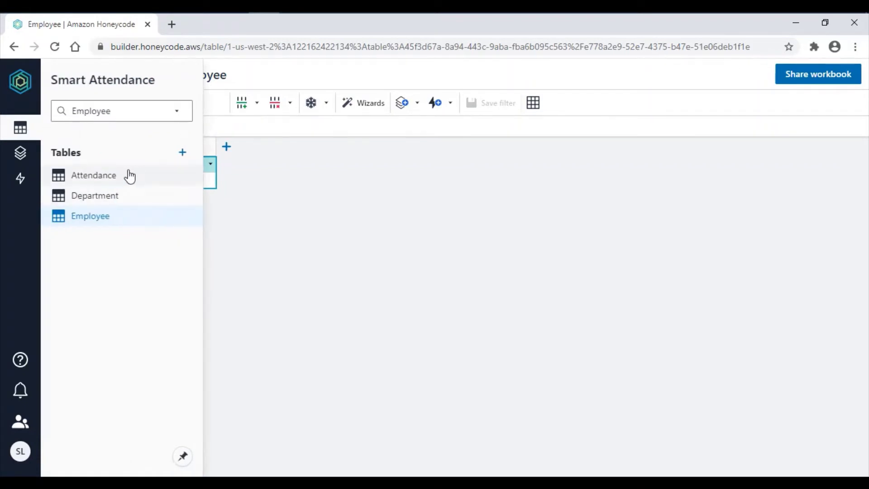
click(113, 179)
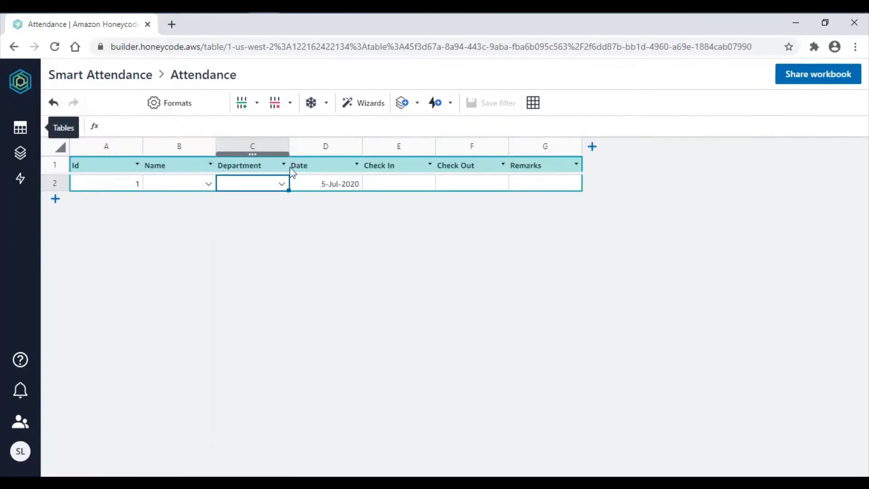
- Fill the Department column of the Department table with Admin, HR, Finance and IT, one per row
click(22, 136)
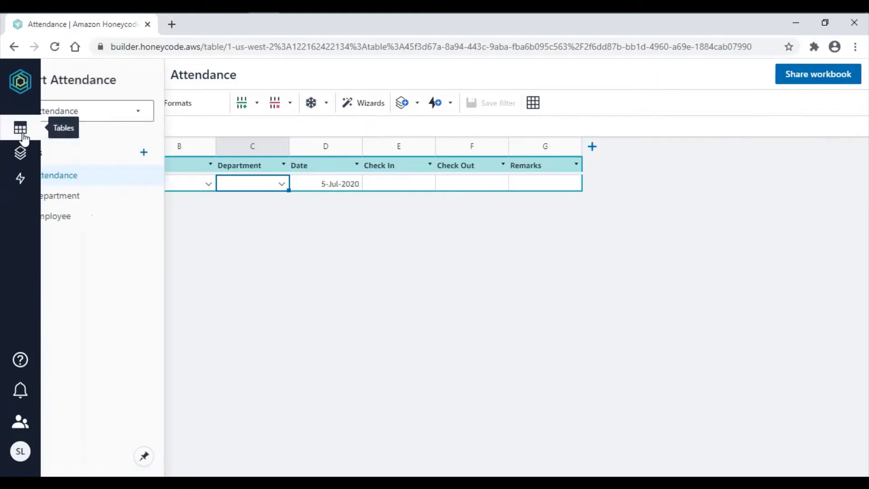
click(120, 203)
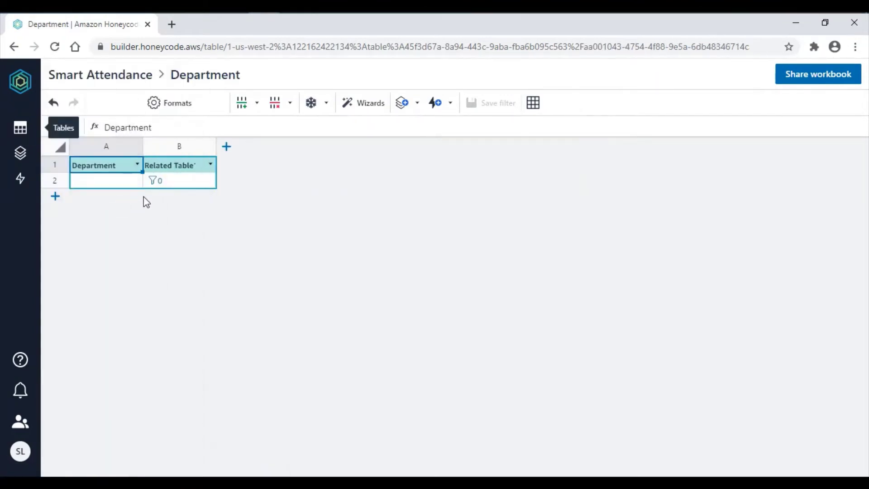
click(127, 185)
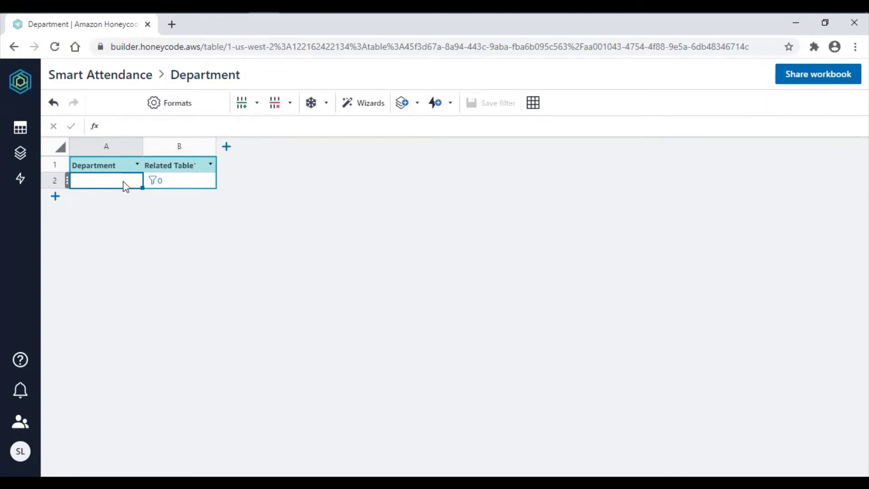
text(Admin)
key(Tab)
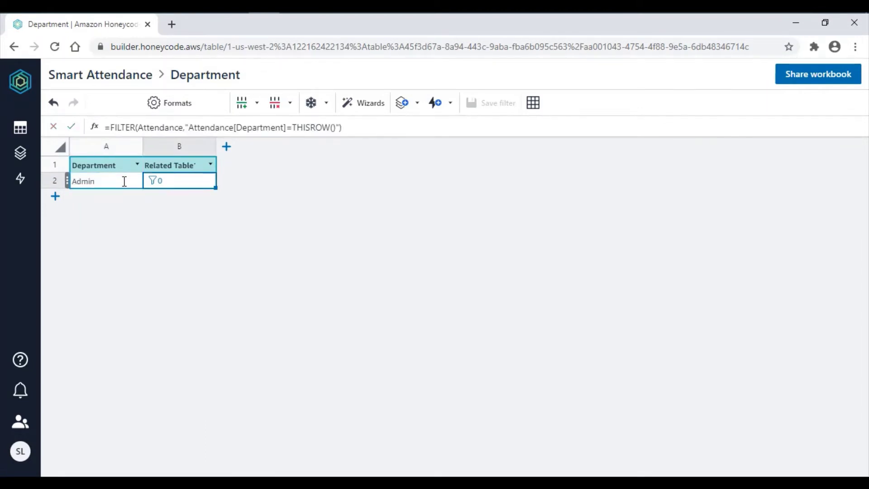
key(Return)
text(H)
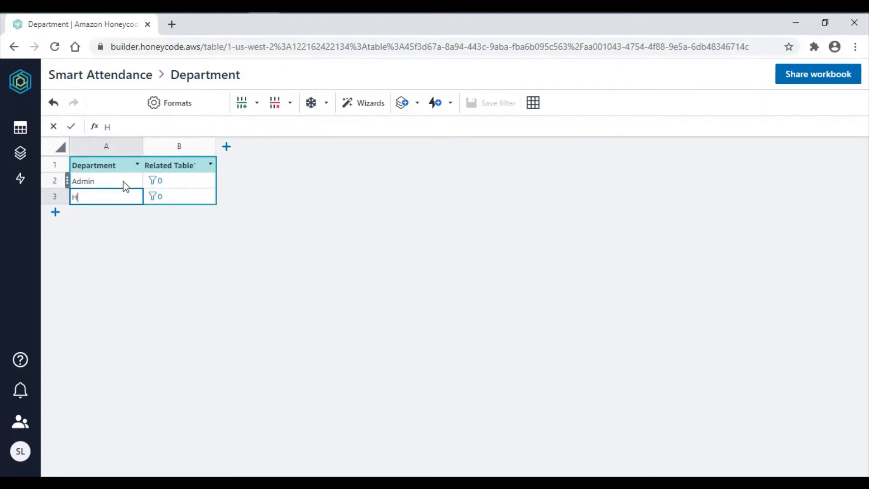
text(R)
key(Tab)
key(Return)
text(F)
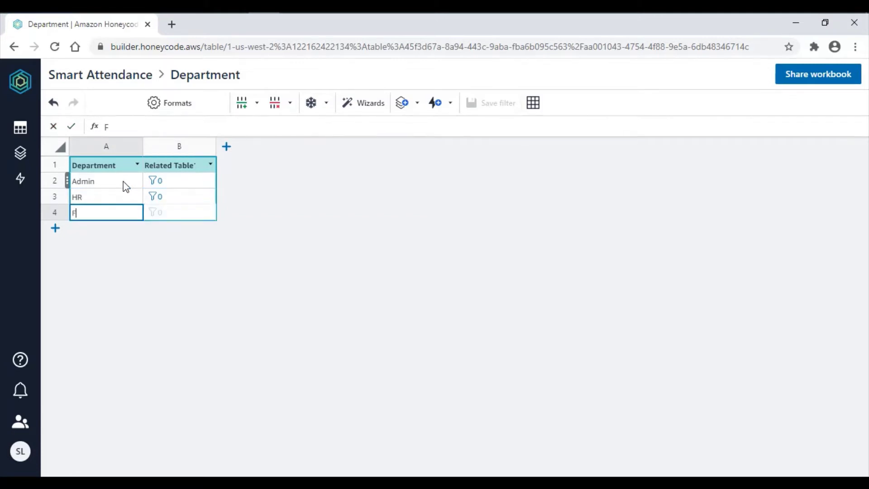
text(inance)
key(Tab)
key(Return)
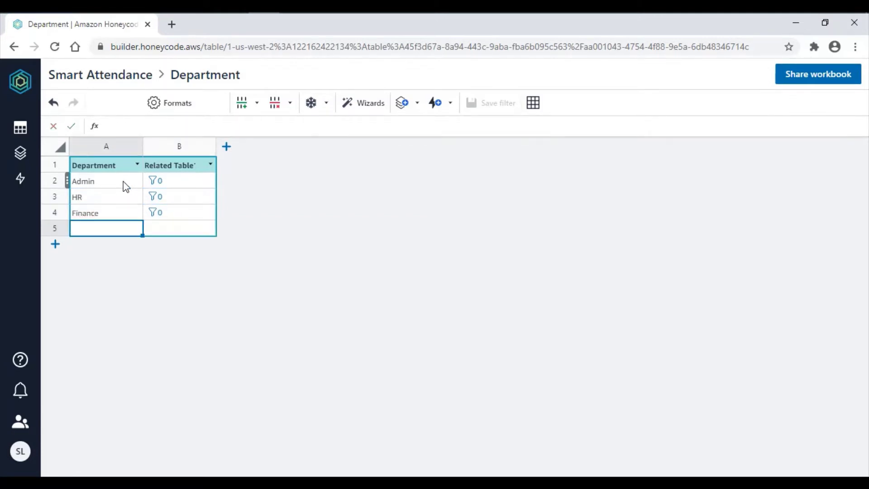
text(IT)
click(124, 182)
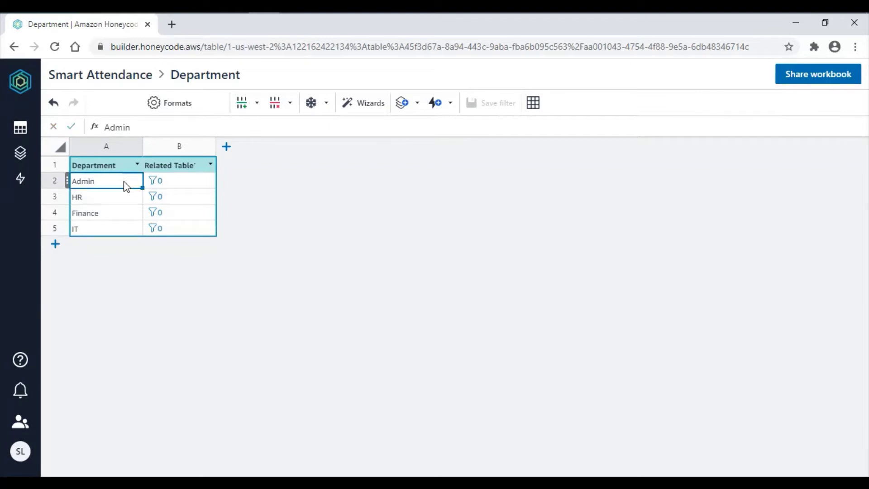
- Enter an employee's first name in the Name column of the Employee table
click(26, 134)
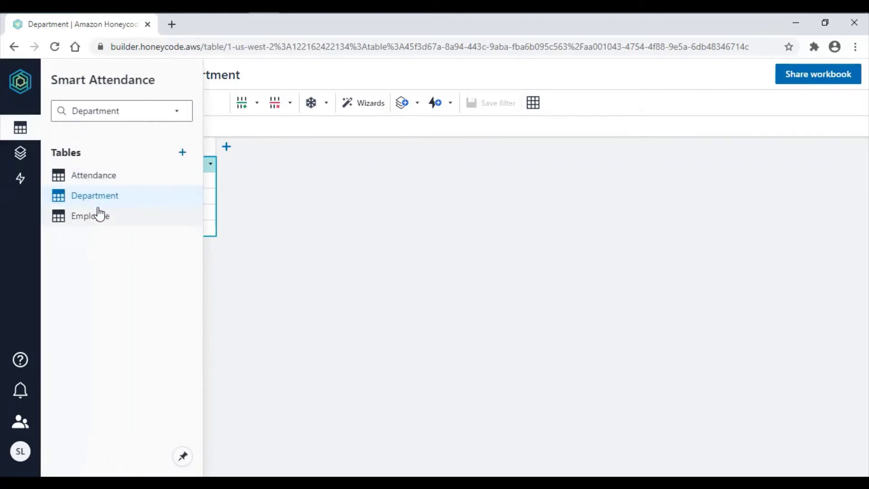
click(100, 222)
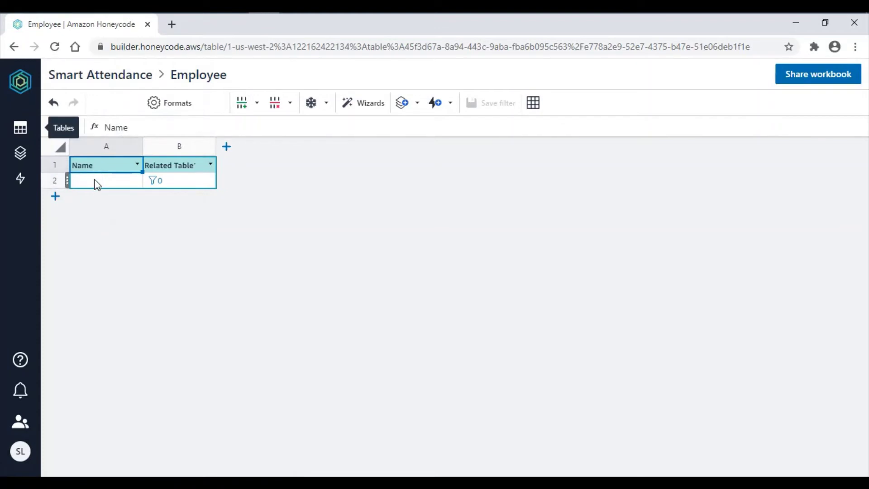
click(97, 182)
text(Sara)
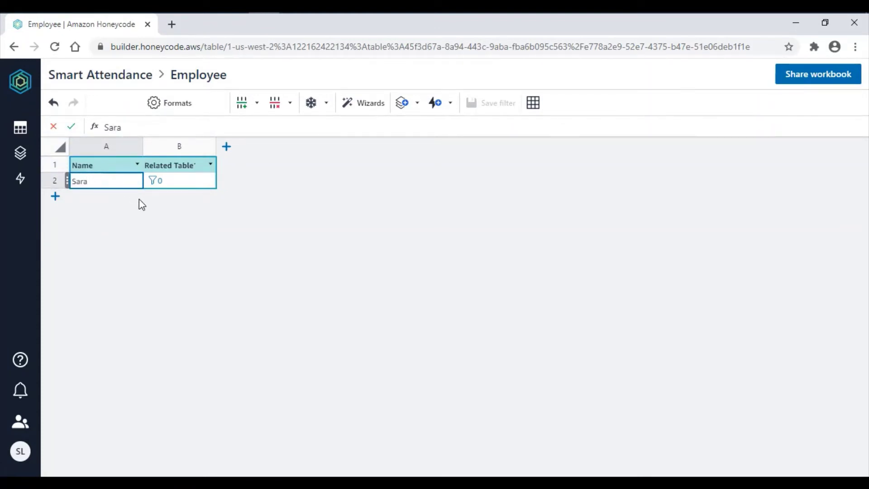
click(171, 183)
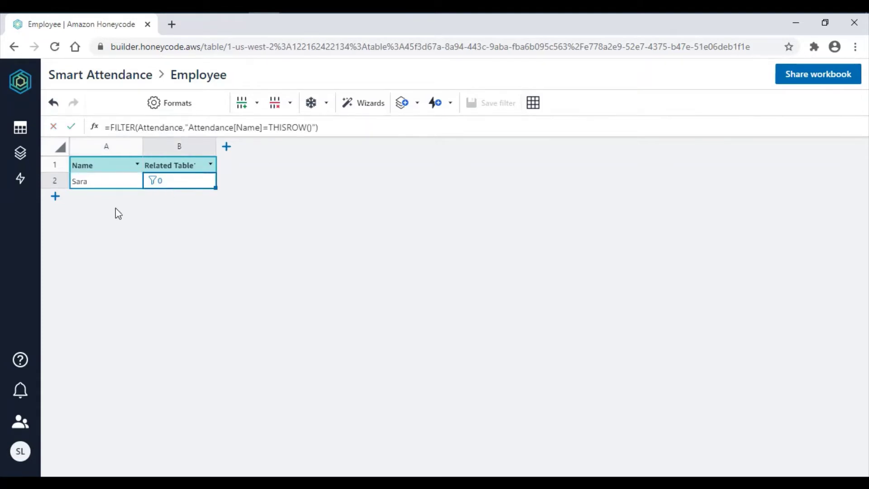
click(101, 179)
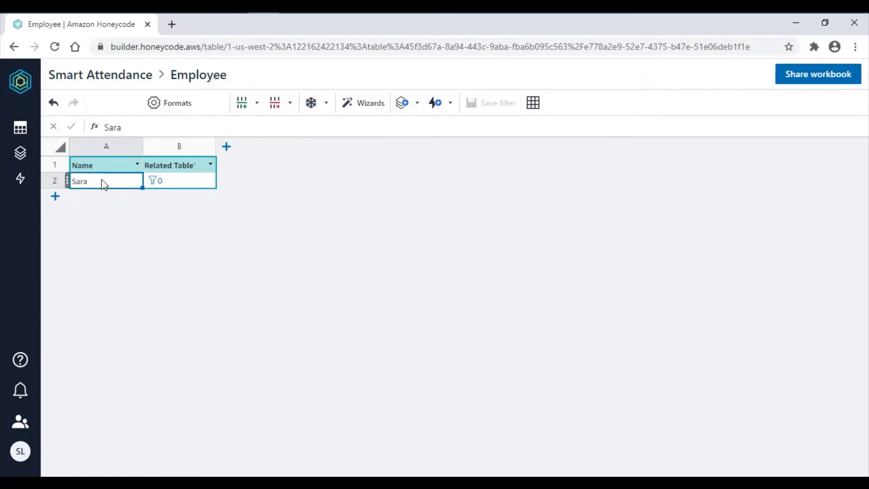
- In the Attendance table's first record, pick the employee from the Name picklist and Admin as the Department
click(20, 131)
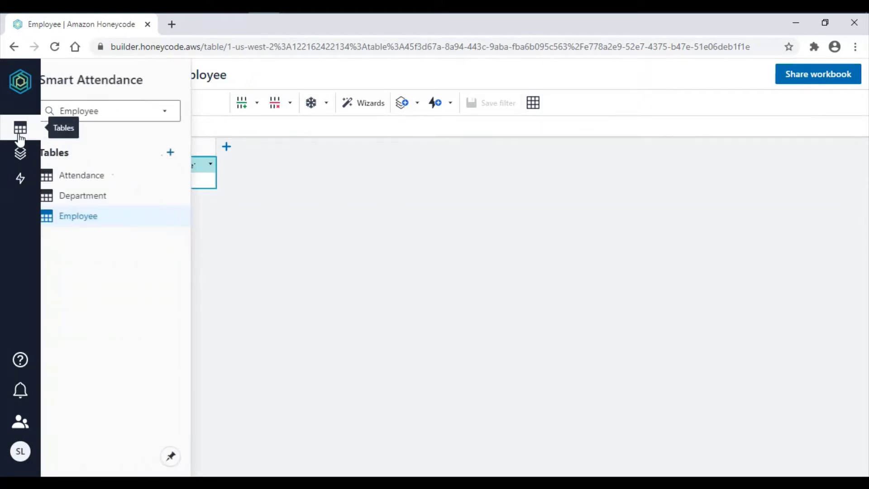
click(107, 180)
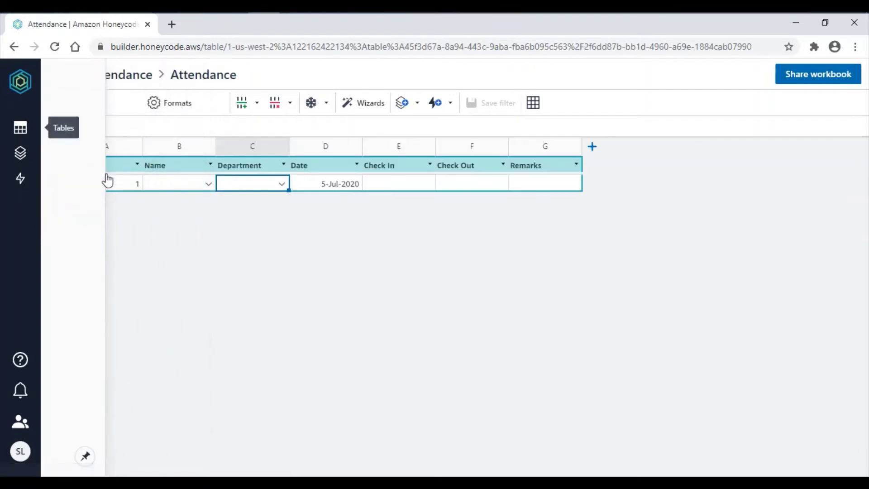
click(208, 186)
click(209, 185)
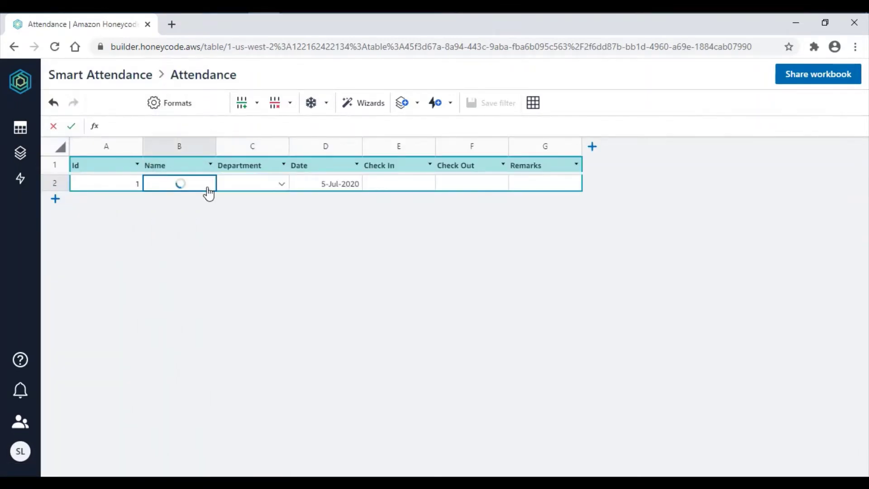
click(140, 238)
click(280, 185)
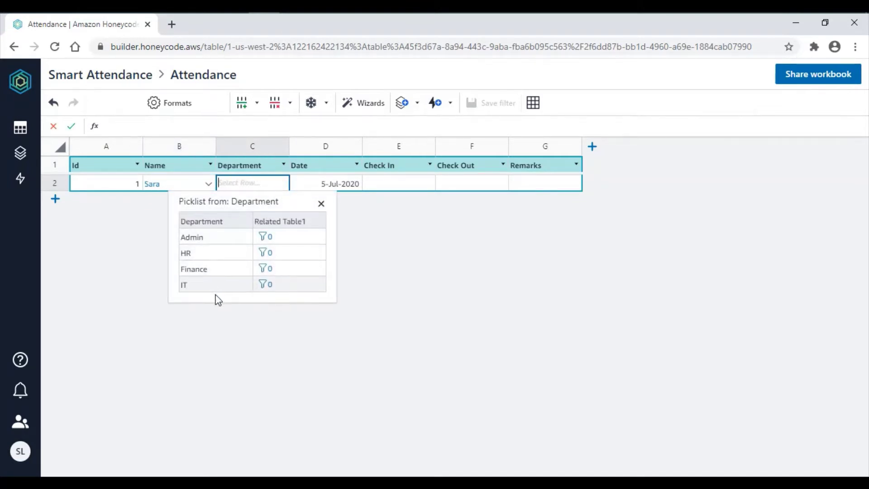
click(208, 241)
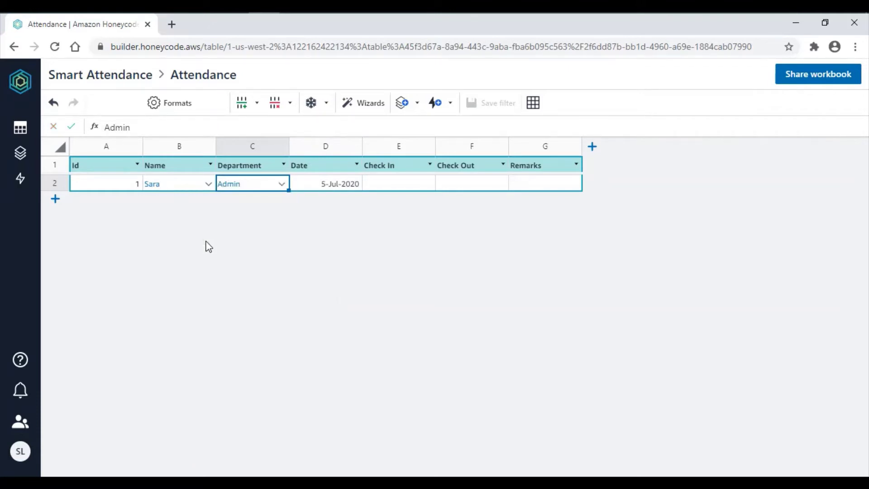
- Enter 9:00 as the Check In and 6:30 as the Check Out time of the first attendance record
click(393, 190)
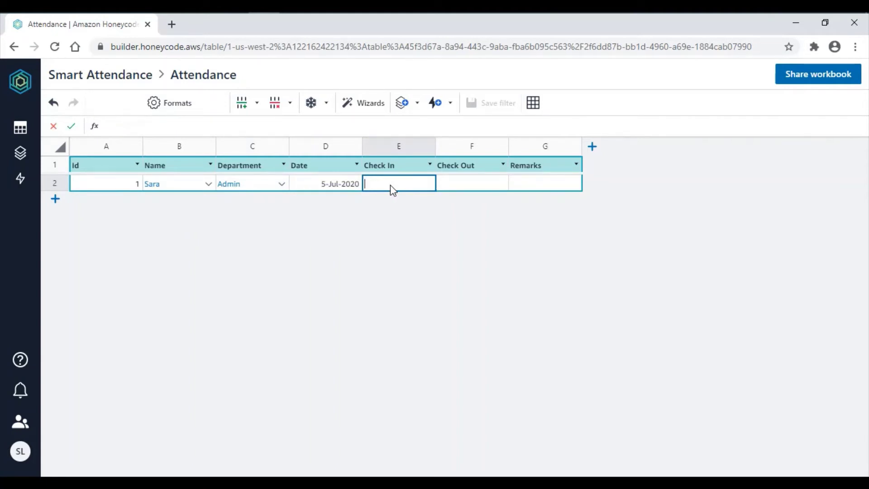
text(9:00)
key(Return)
click(393, 189)
key(Tab)
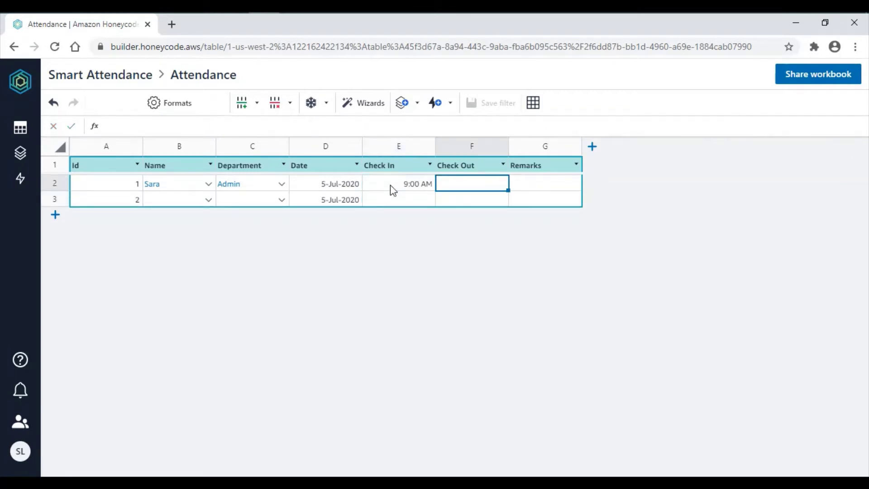
text(6:30)
key(Tab)
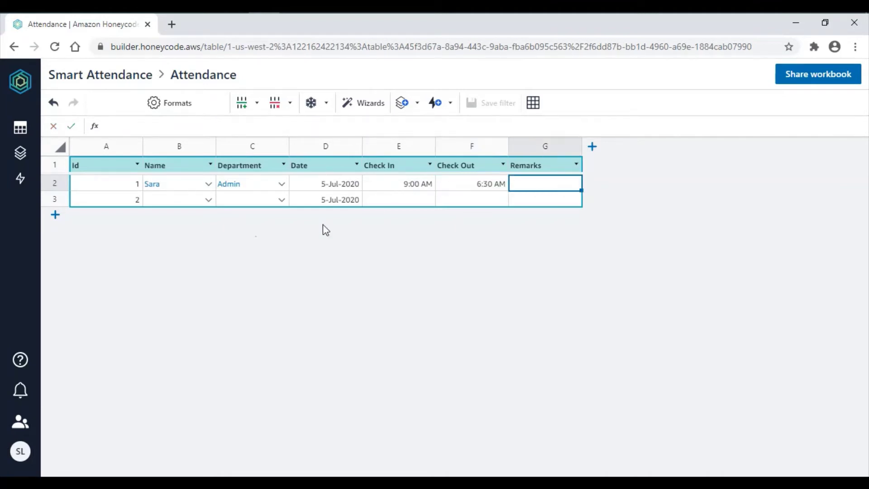
- Correct the first attendance record's Check Out time to 6:30 PM
click(427, 184)
click(420, 184)
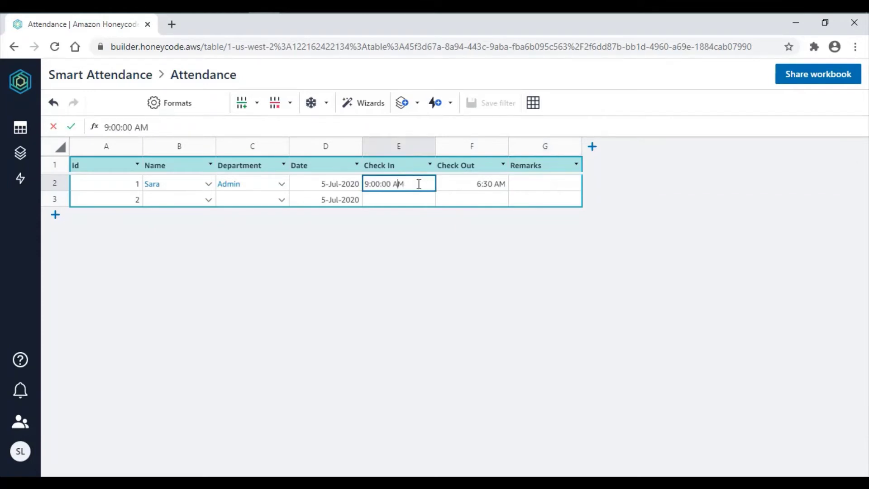
double_click(500, 186)
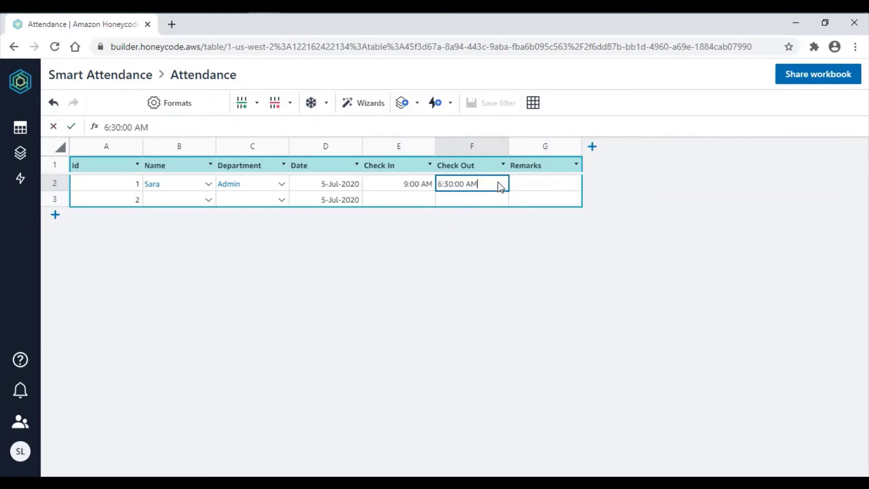
key(BackSpace)
key(BackSpace)
text(PM)
key(Return)
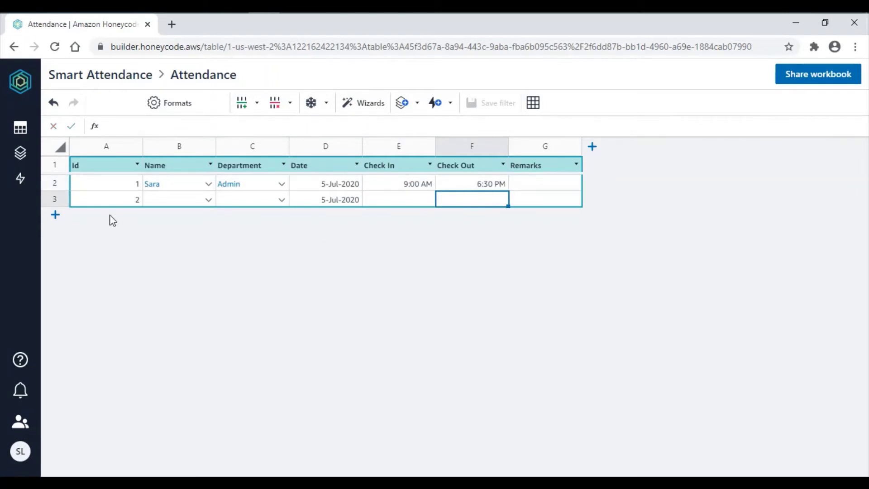
- Delete the second record, which has no name or department, from the Attendance table
click(58, 196)
right_click(57, 195)
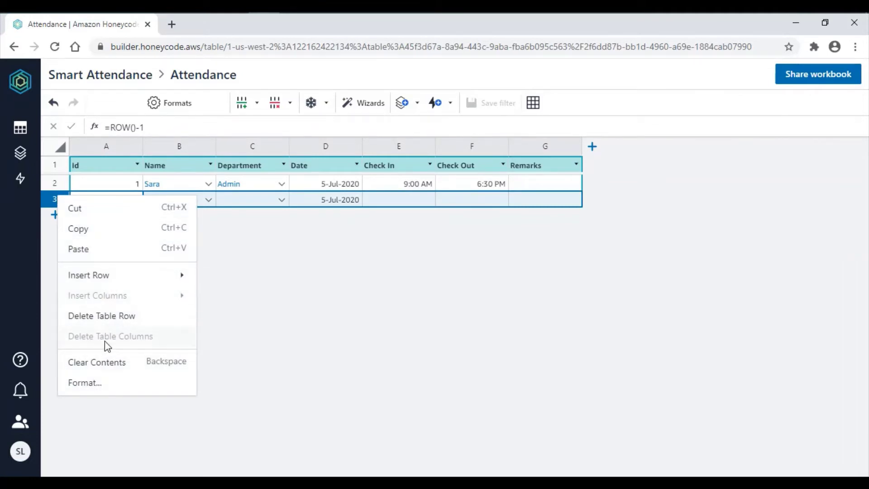
click(97, 321)
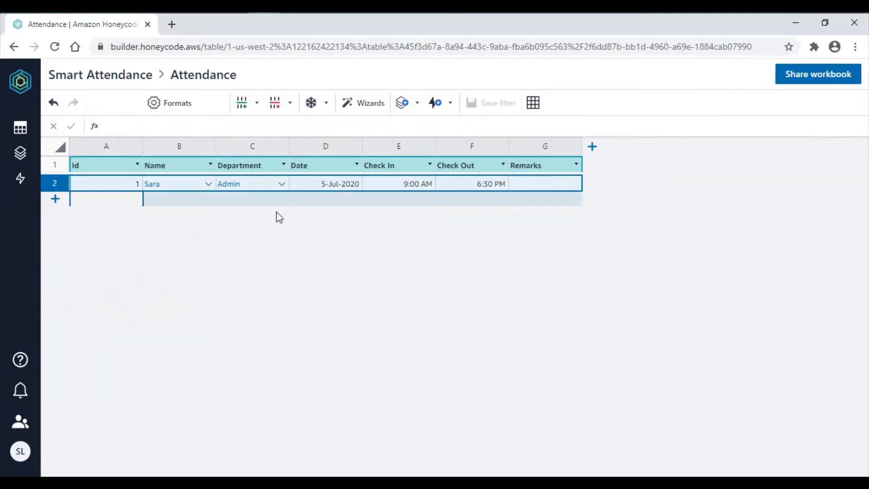
click(267, 188)
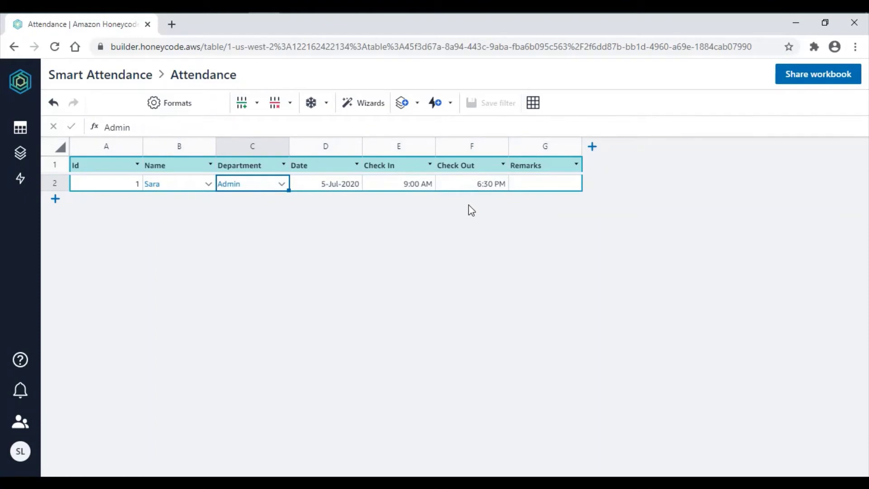
click(26, 128)
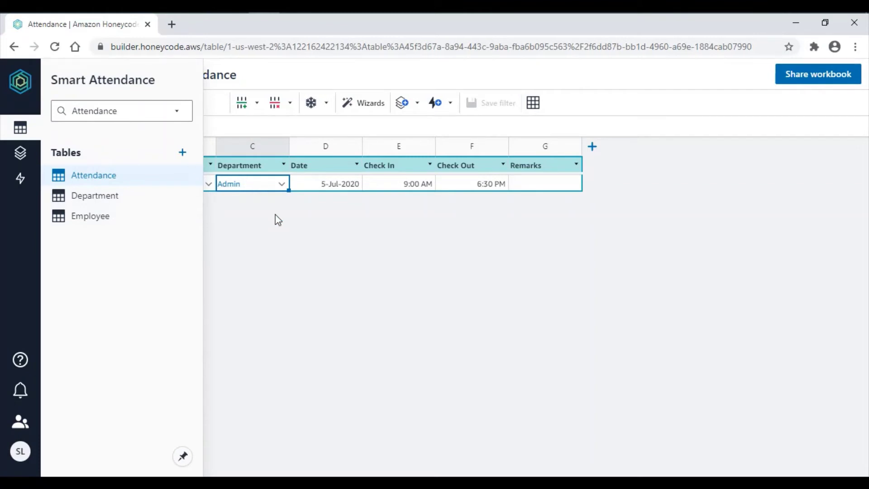
click(284, 226)
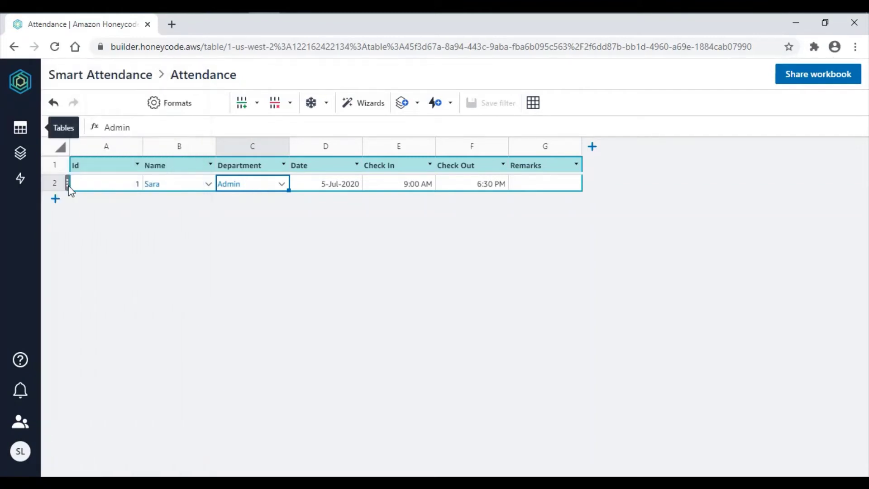
- Create a new app in the Smart Attendance workbook with the Build your own option
click(19, 159)
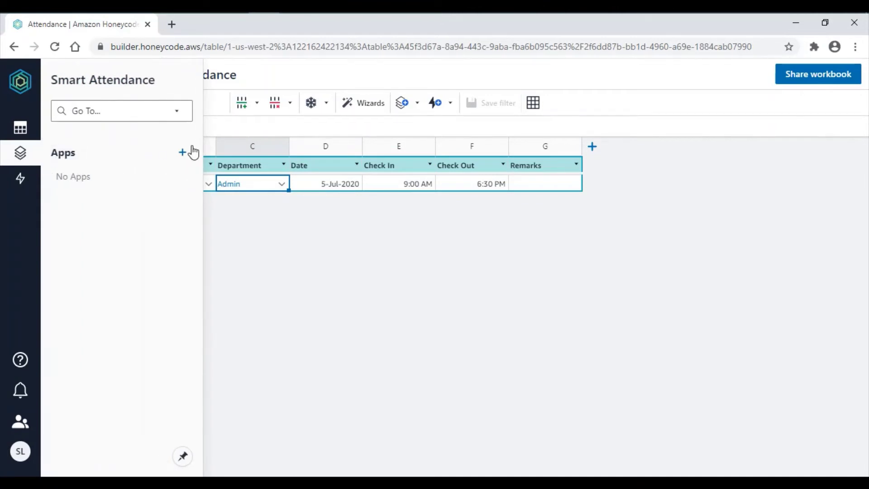
click(184, 154)
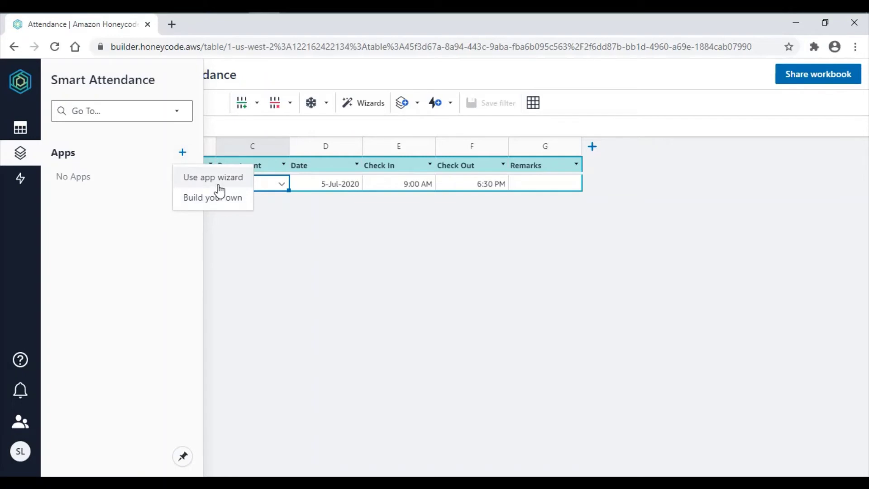
click(220, 202)
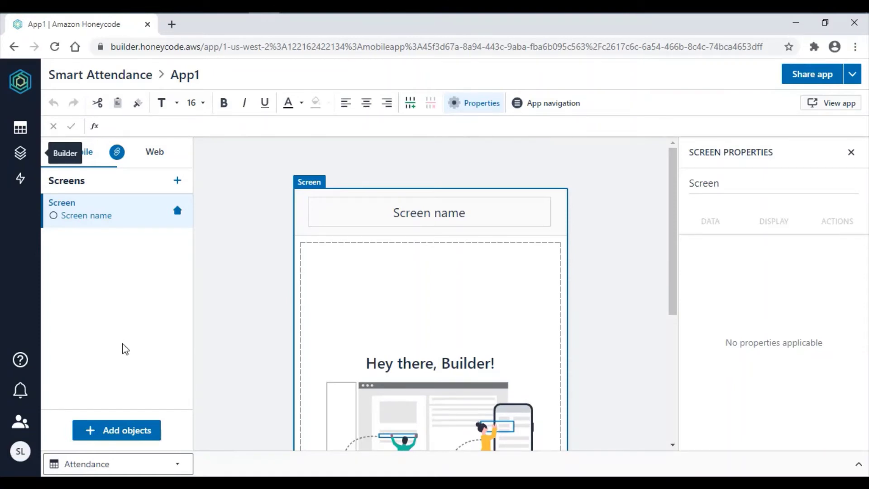
- Replace the screen name in the app screen's header with Report Attendance
double_click(422, 211)
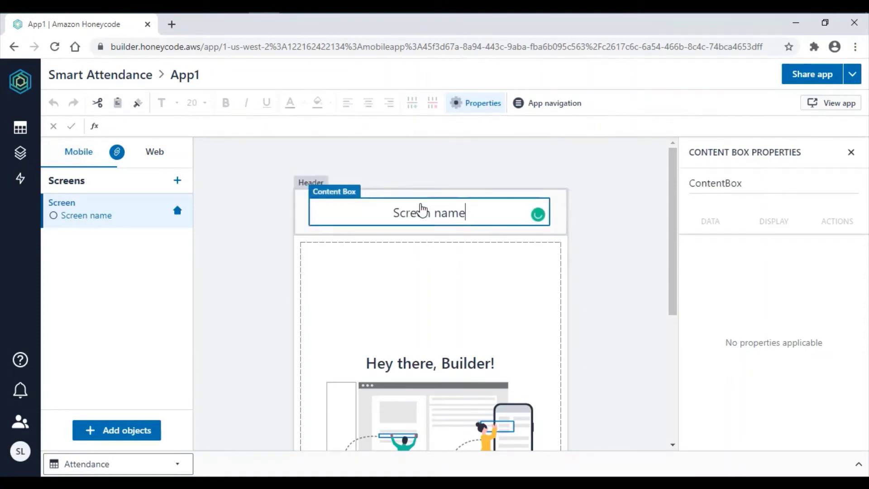
key(BackSpace)
key(BackSpace)
key(BackSpace)
key(BackSpace)
key(BackSpace)
key(BackSpace)
key(BackSpace)
key(BackSpace)
key(BackSpace)
key(BackSpace)
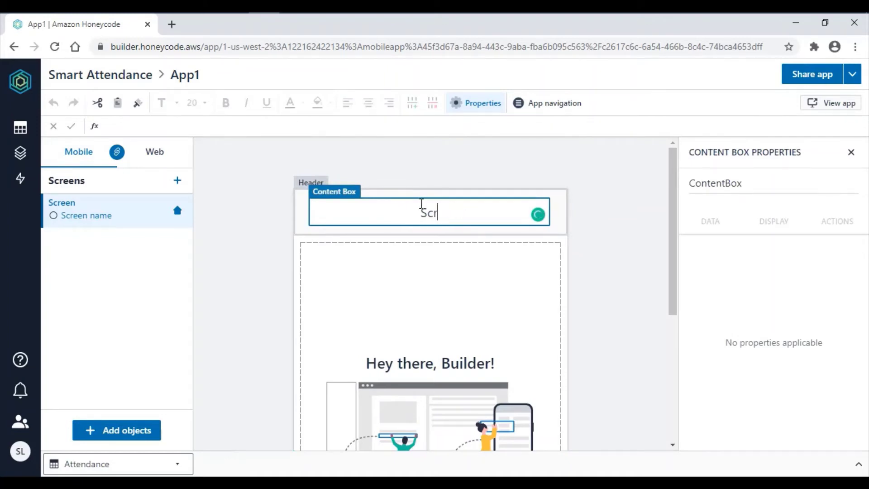
text(Report Att)
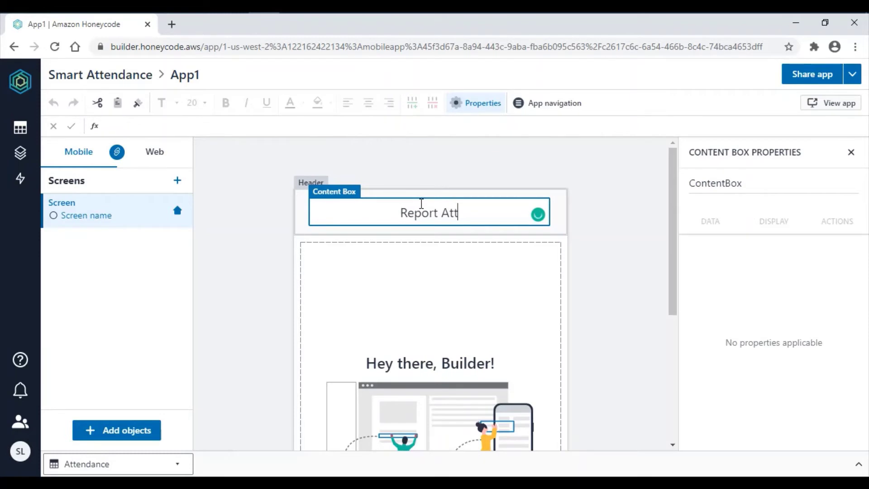
text(endance)
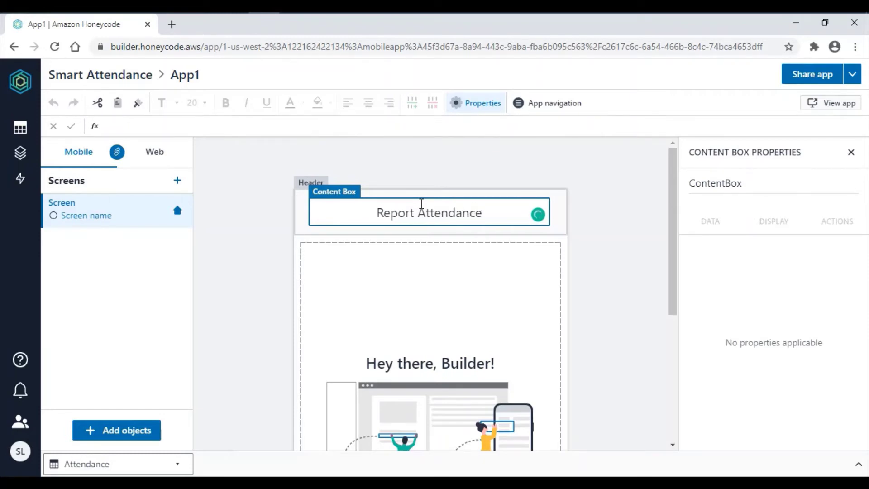
click(574, 263)
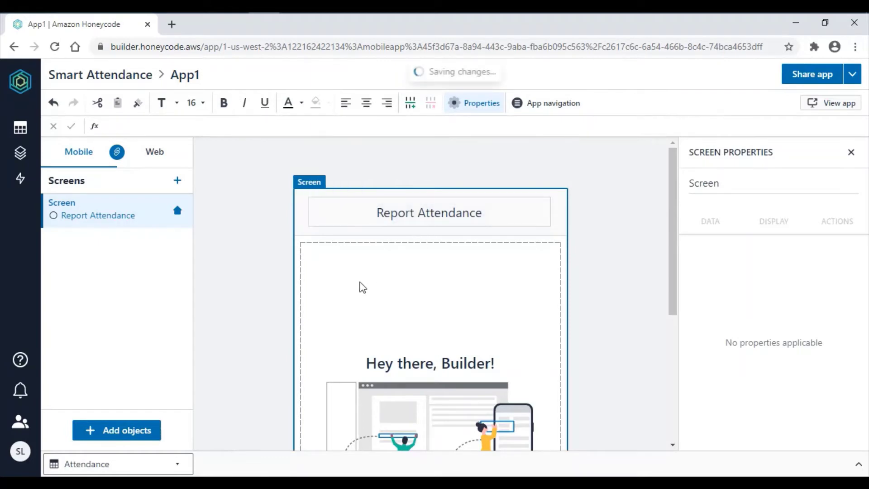
- Start inserting a form placed in the current screen that adds its data to the Attendance table
click(144, 438)
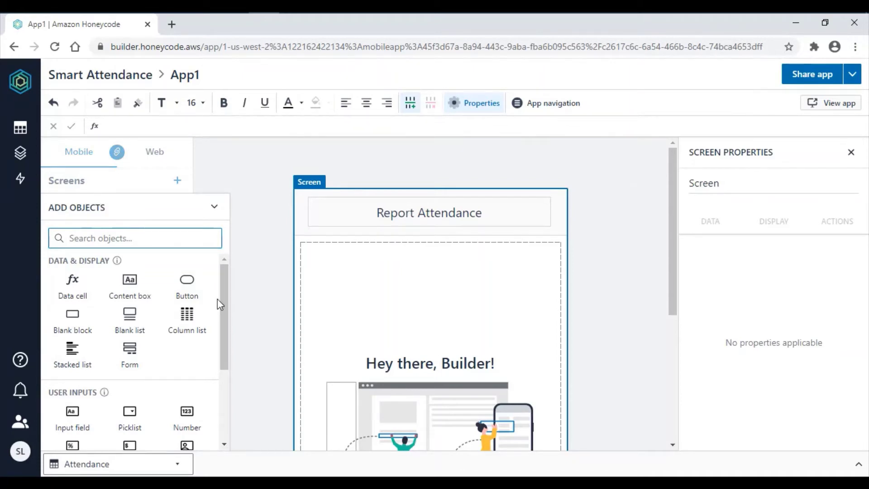
scroll(221, 301, down, 1)
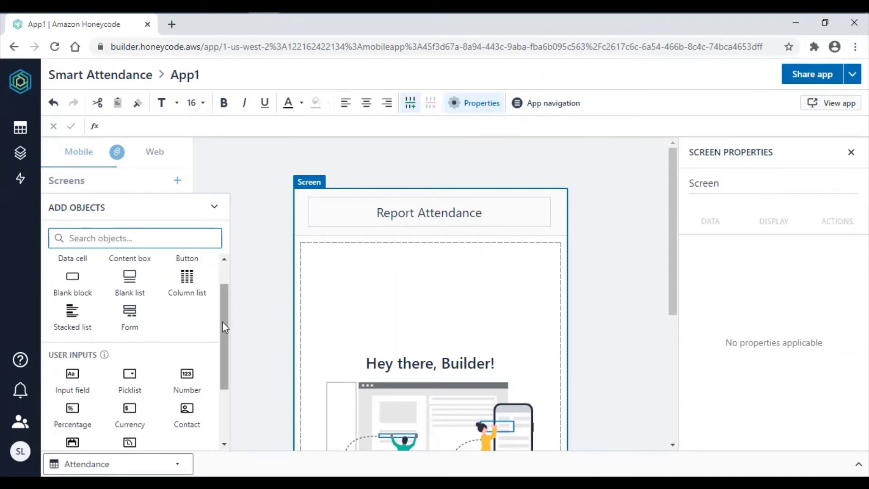
click(135, 325)
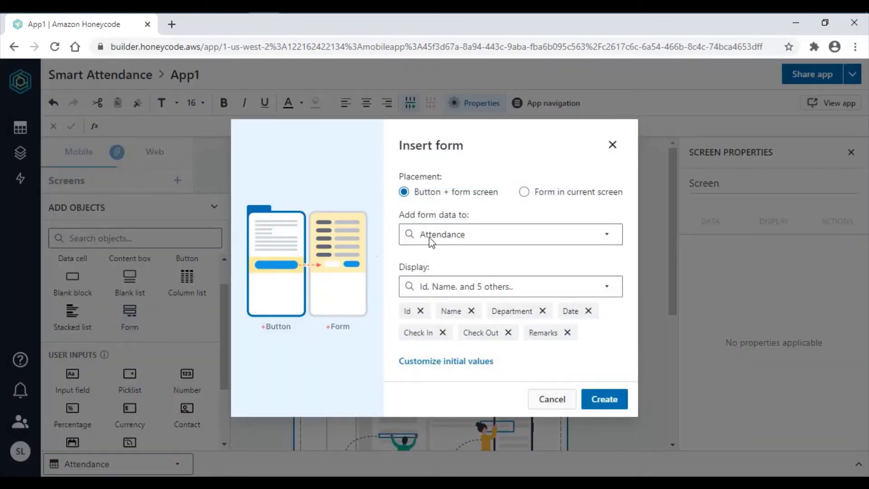
click(524, 192)
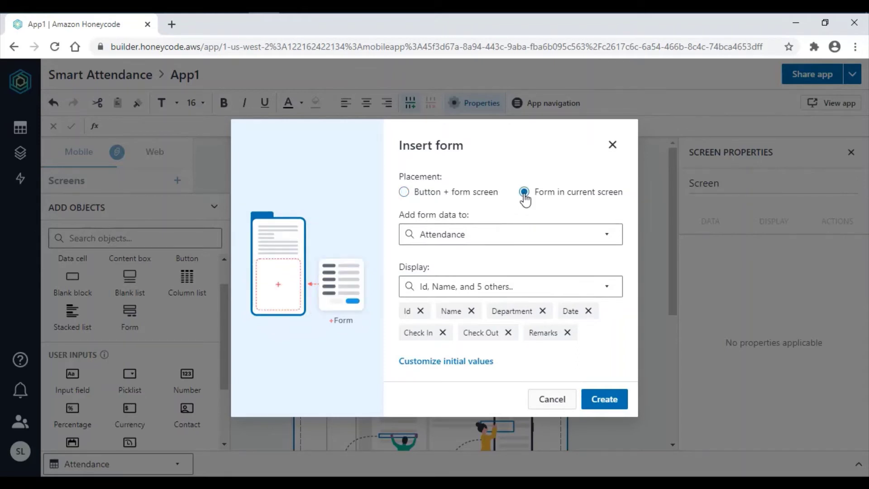
click(477, 241)
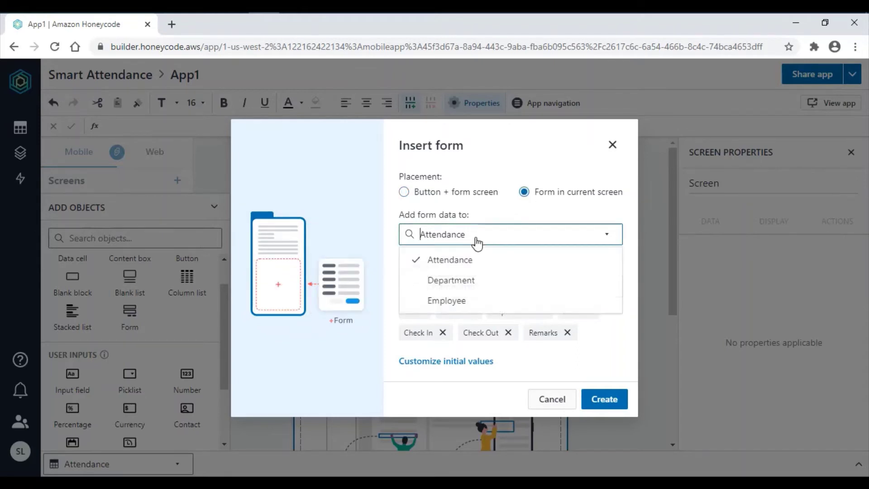
click(477, 243)
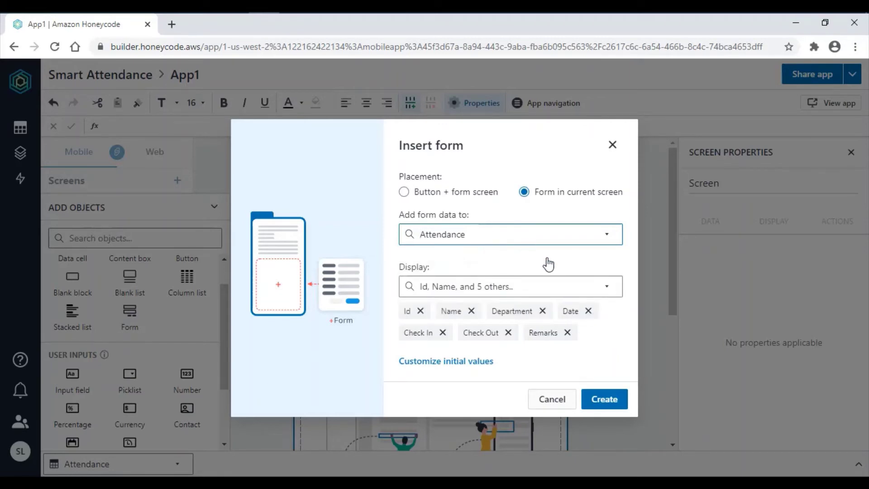
- Remove Id and Date from the form's displayed fields and create the form
click(549, 285)
click(549, 285)
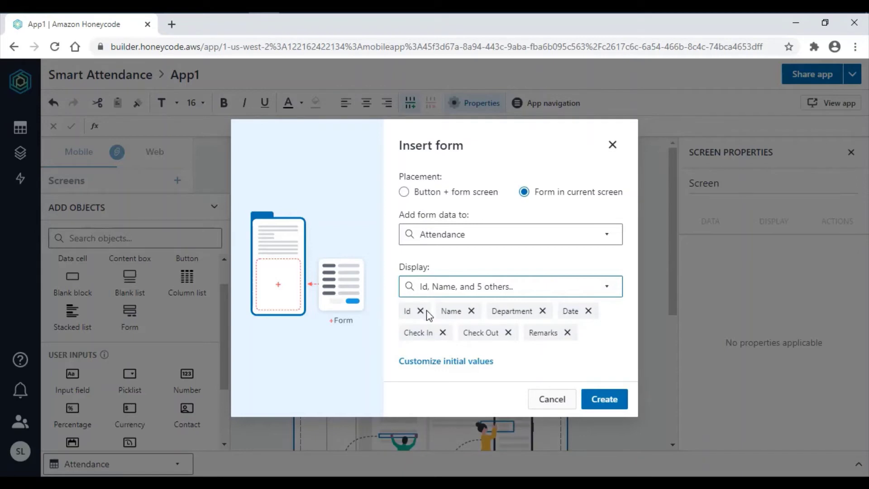
click(421, 312)
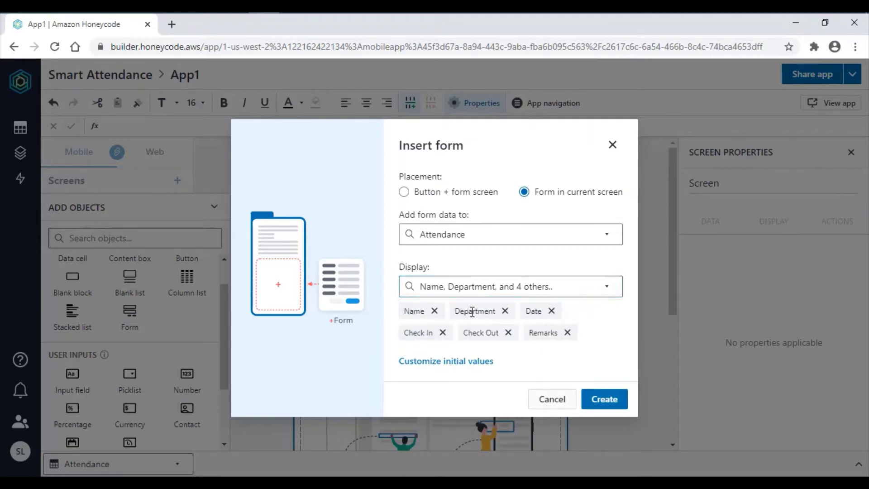
click(551, 312)
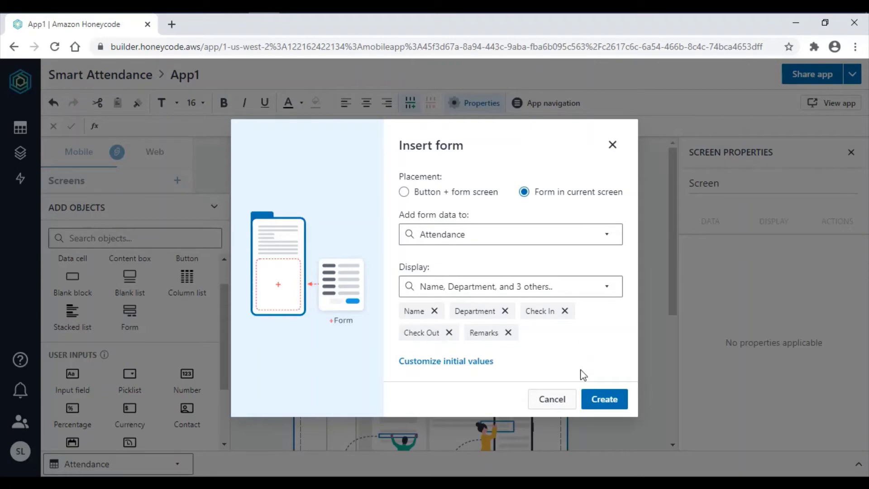
click(604, 400)
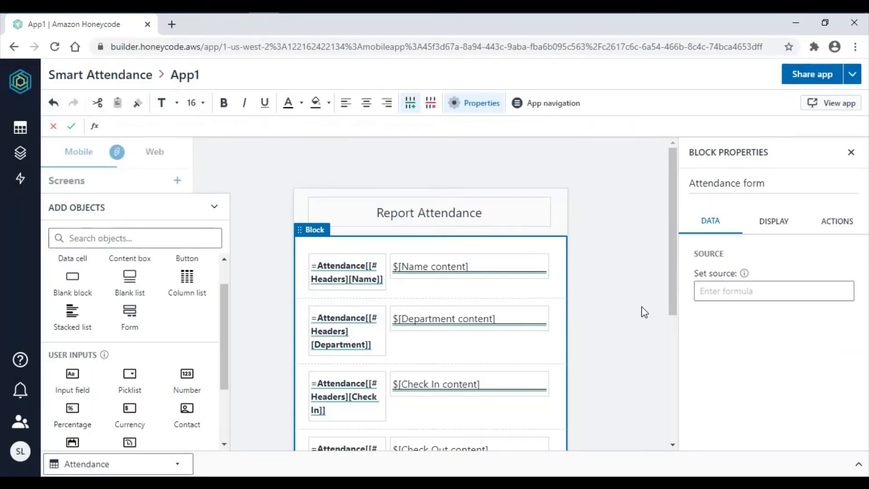
- Show the app's web layout and rename App1 as Report Attendance
click(150, 157)
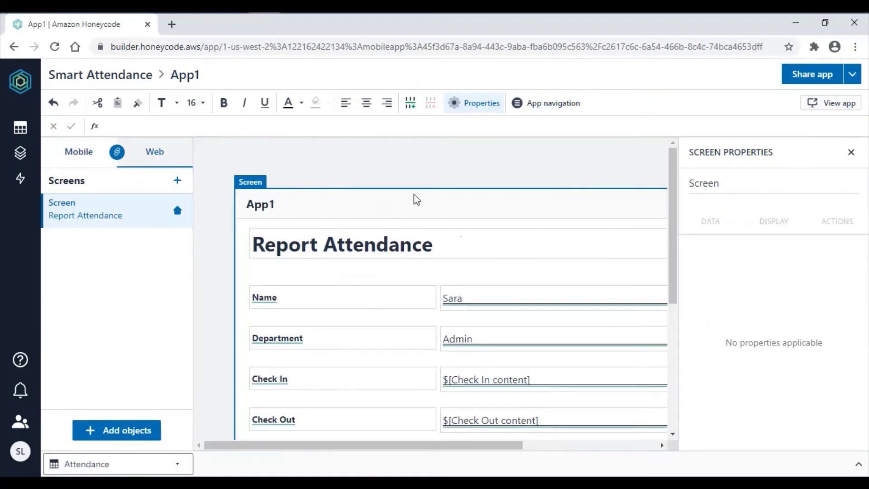
drag(435, 450, 410, 460)
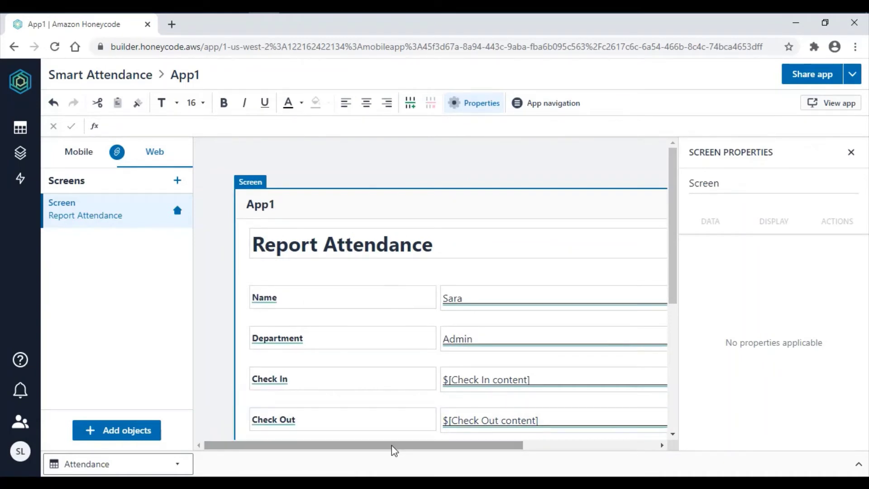
click(16, 159)
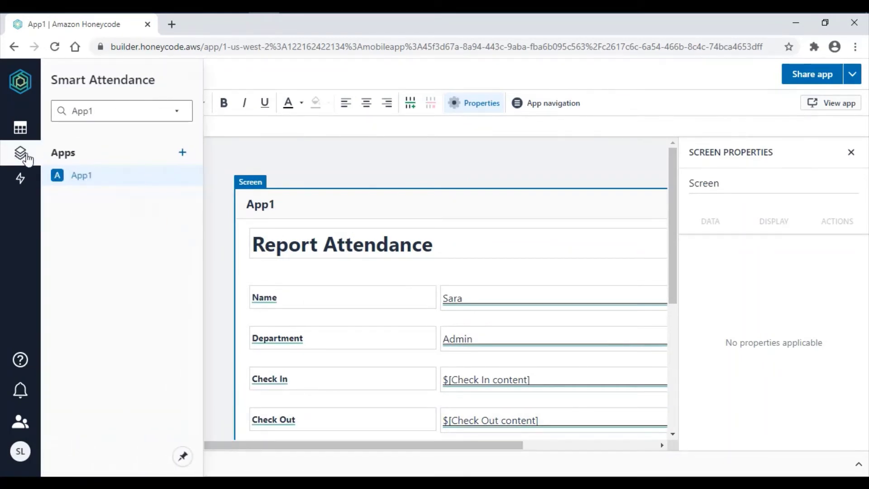
right_click(85, 180)
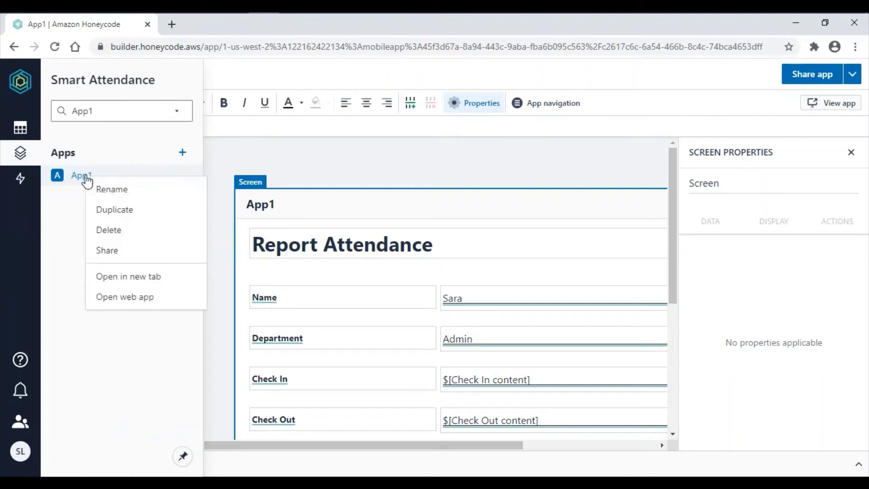
click(113, 191)
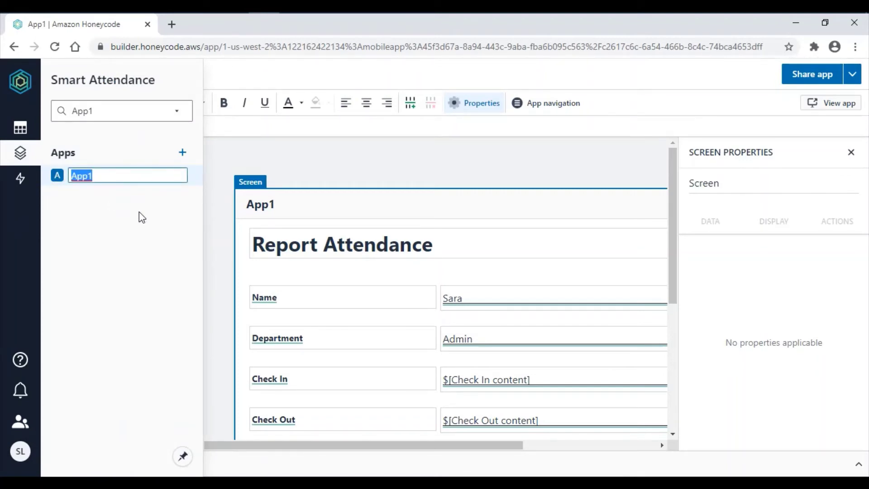
text(Report A)
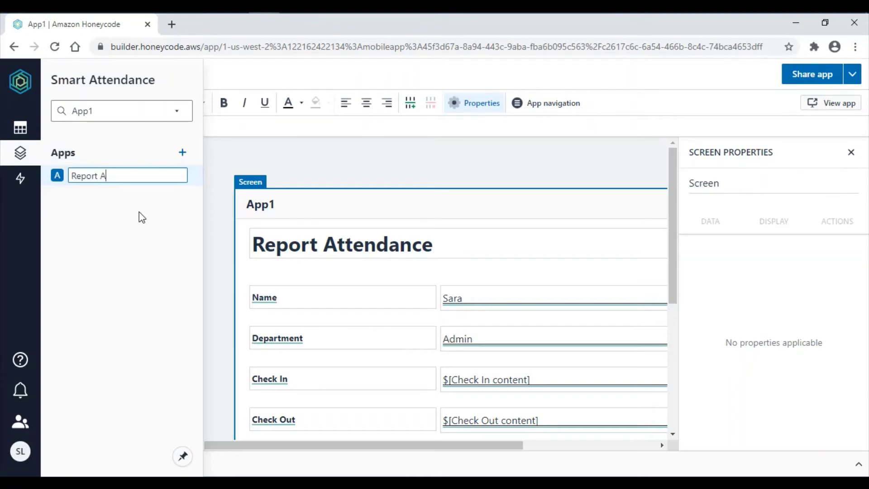
text(ttendance)
click(304, 177)
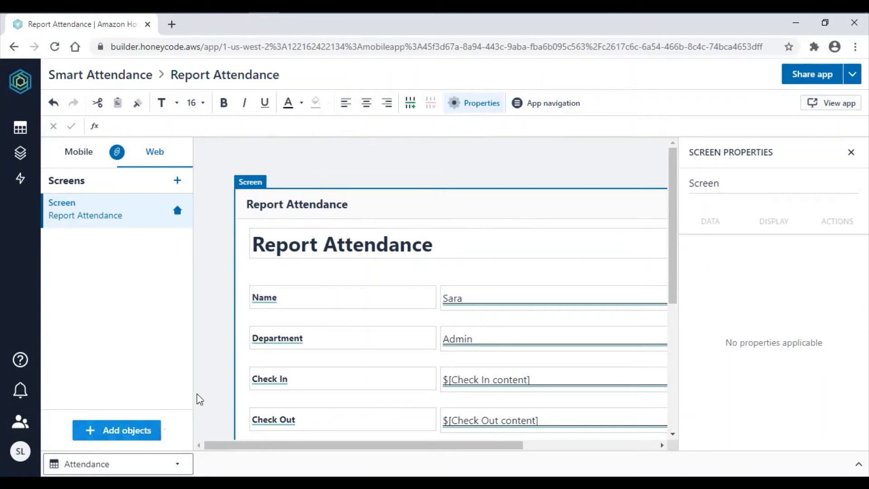
- Add a new blank screen to the Report Attendance app
click(145, 432)
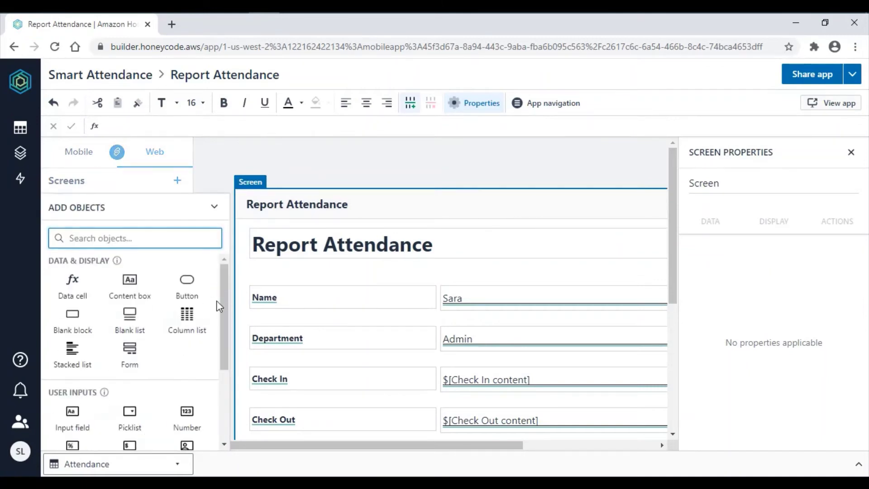
drag(222, 301, 224, 371)
click(131, 424)
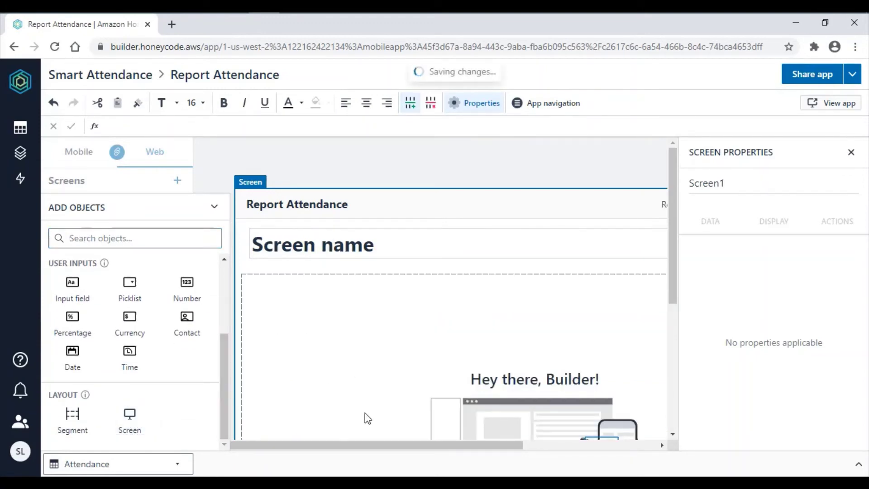
- Replace the screen name in the new screen's header with Confirmation
double_click(346, 247)
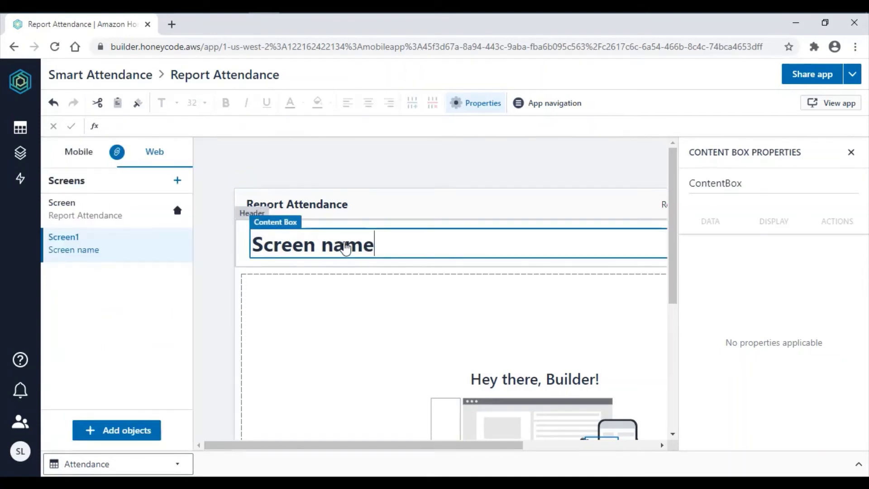
key(BackSpace)
key(BackSpace)
key(BackSpace)
key(BackSpace)
key(BackSpace)
key(BackSpace)
key(BackSpace)
key(BackSpace)
key(BackSpace)
key(BackSpace)
key(BackSpace)
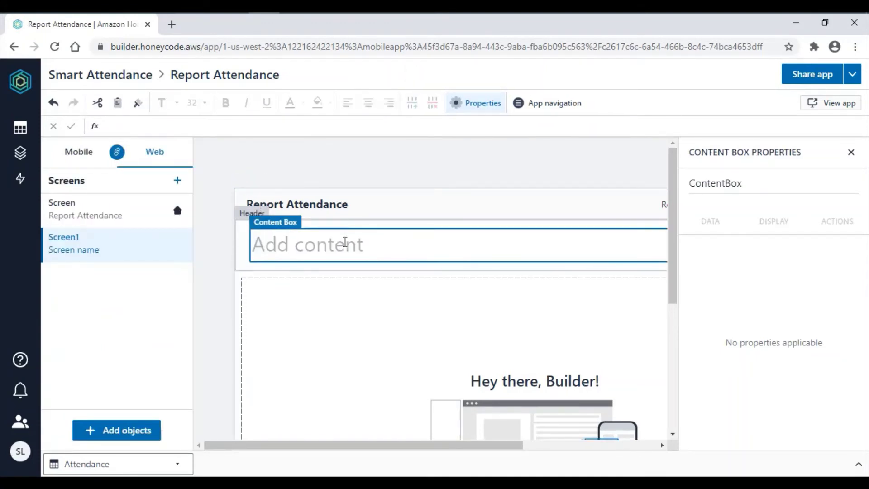
text(Confrim)
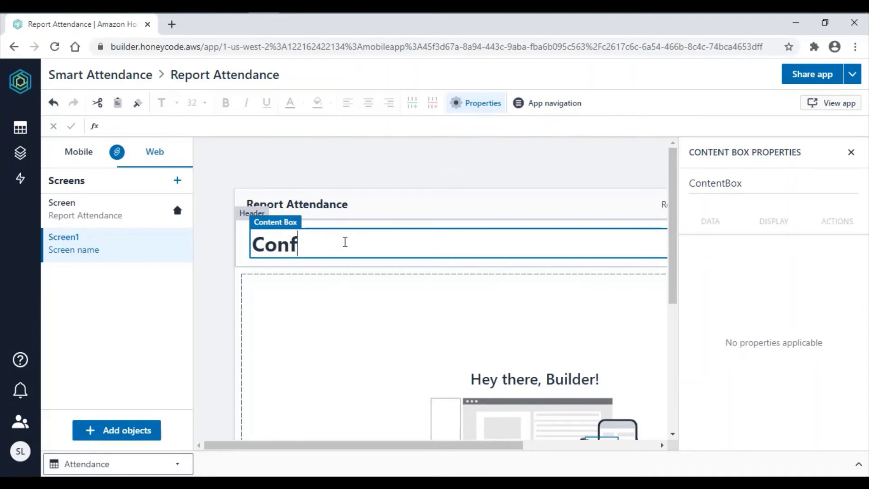
key(BackSpace)
key(BackSpace)
key(BackSpace)
text(irma)
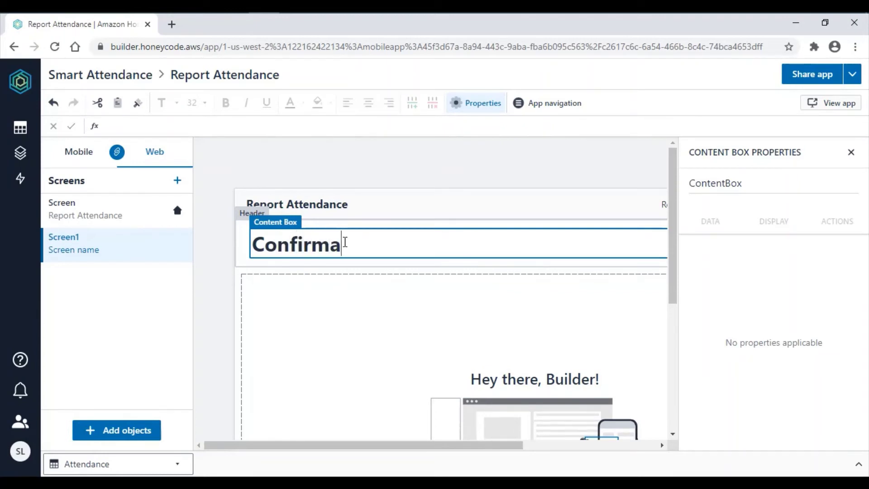
text(tion)
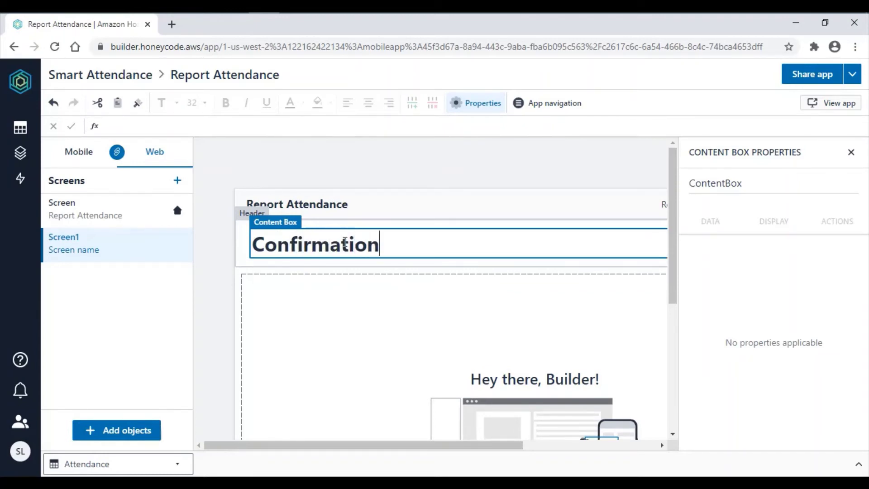
click(382, 363)
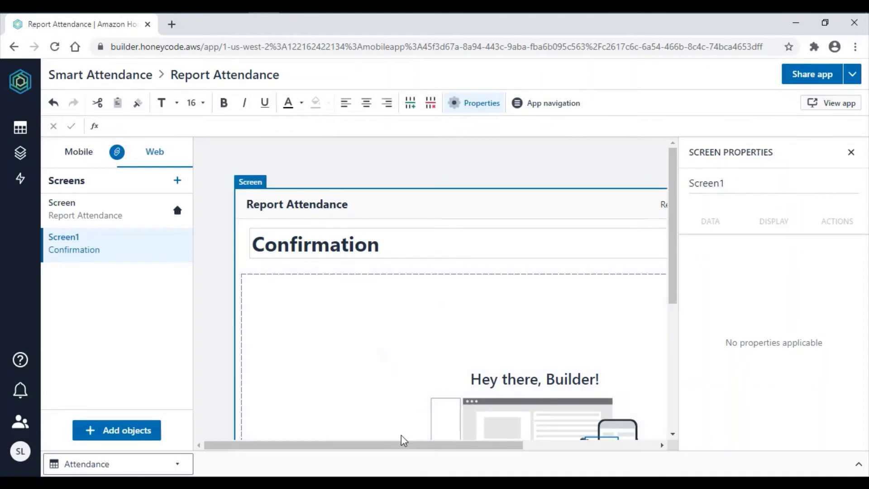
- Insert the word Attendance before the header text so it reads Attendance Confirmation
drag(403, 441, 386, 458)
double_click(330, 243)
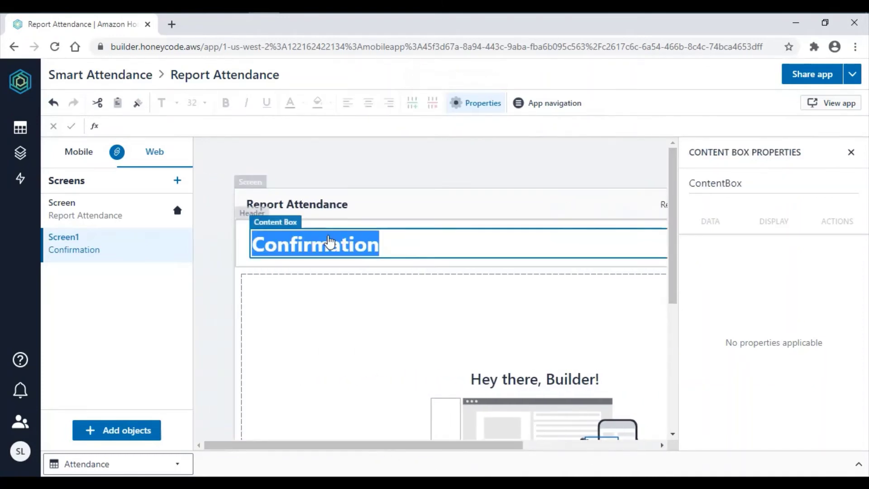
key(Home)
text(Attendance)
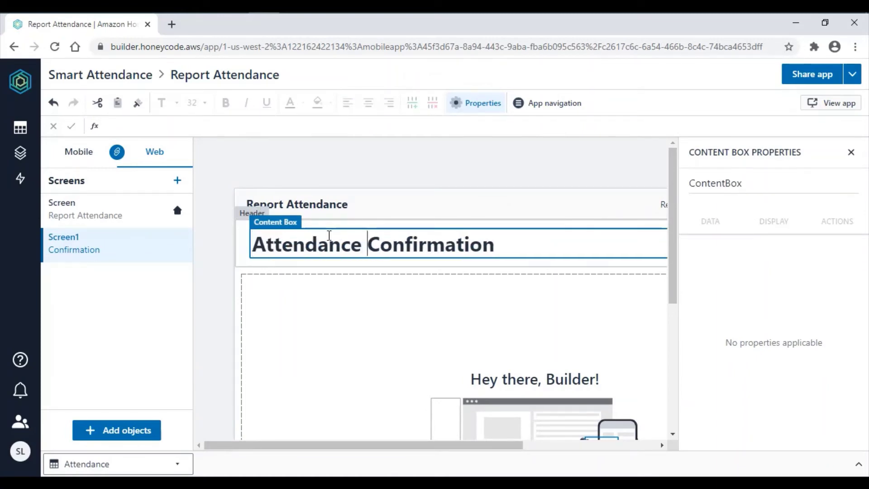
click(320, 320)
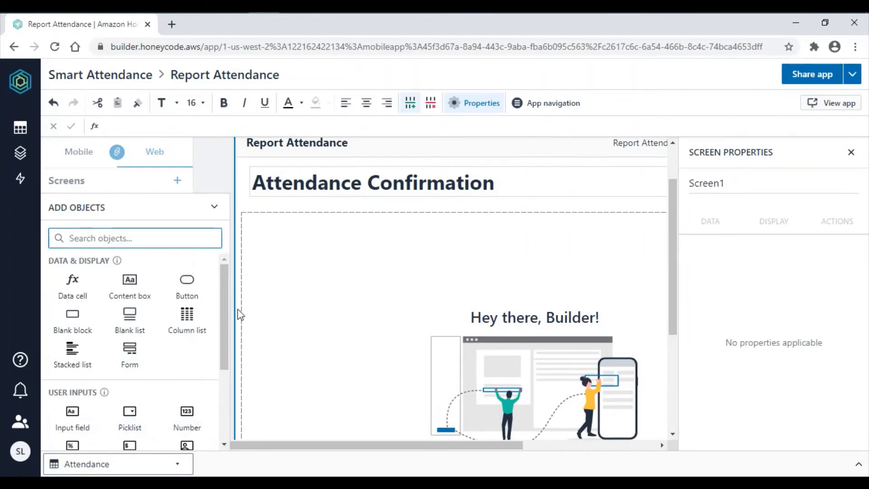
- Add a content box to the Attendance Confirmation screen with the text "Thank you for submitting your attendance!"
drag(225, 311, 219, 274)
click(118, 293)
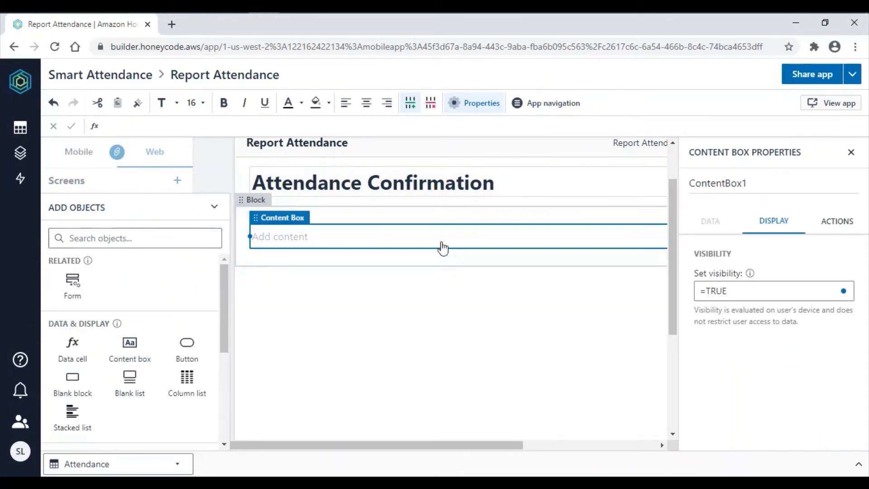
click(440, 239)
text(Thank you for submittin)
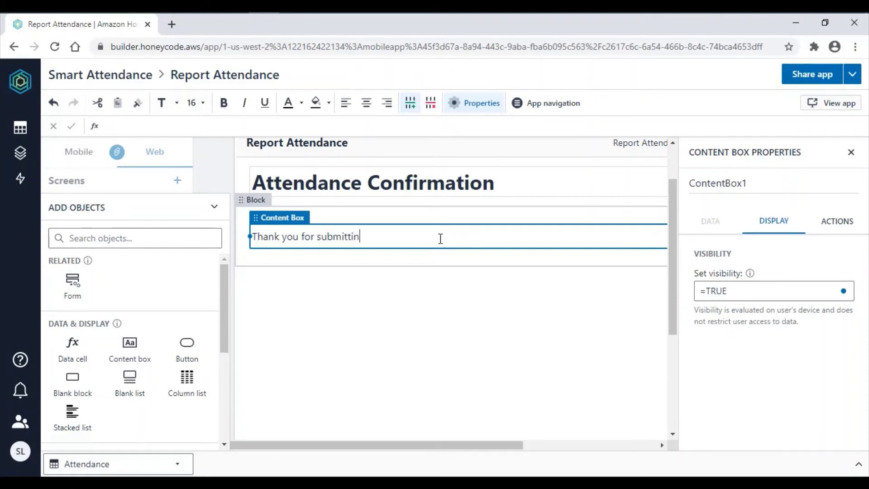
key(BackSpace)
key(BackSpace)
text(ing)
text(your attendance)
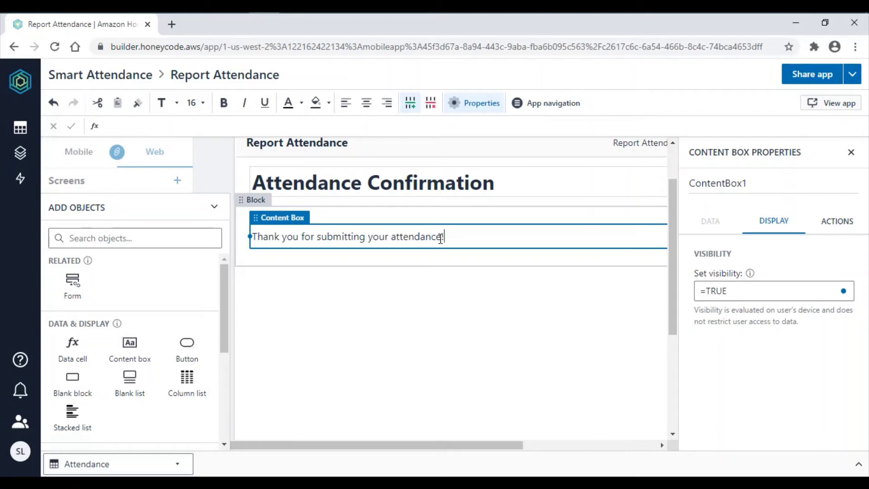
click(523, 293)
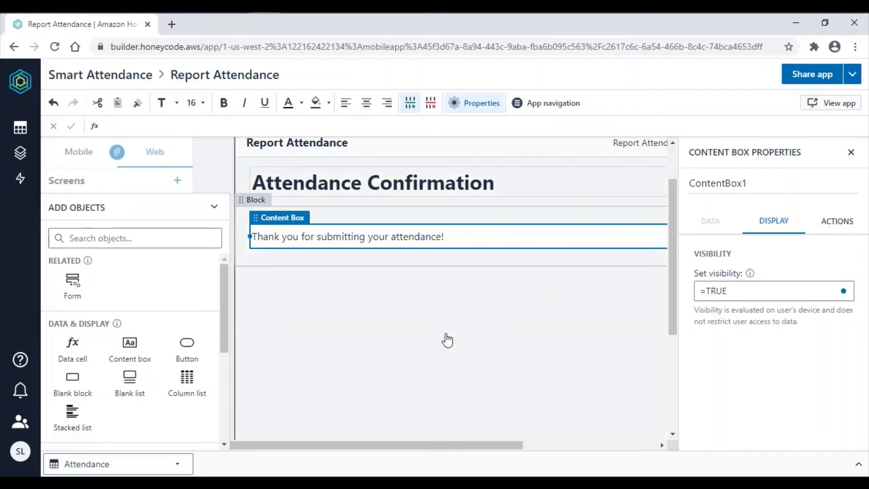
click(447, 339)
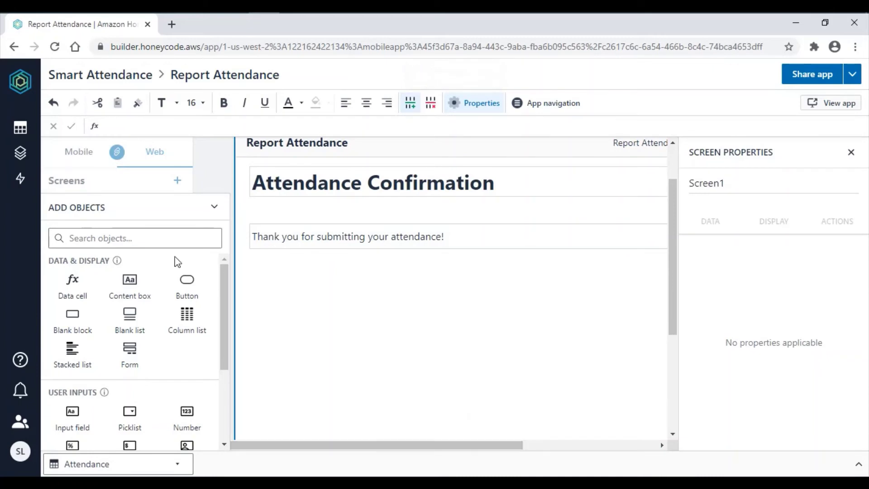
- Switch to the app's mobile layout and show the Report Attendance screen
click(84, 153)
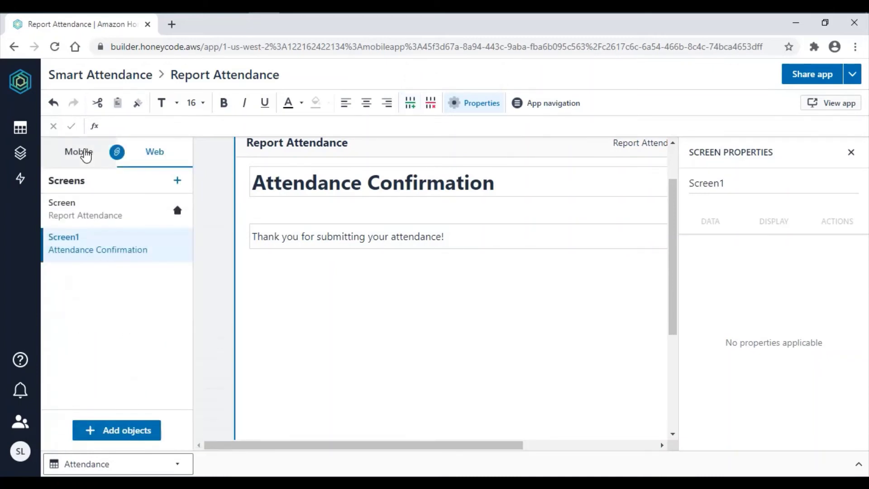
click(85, 157)
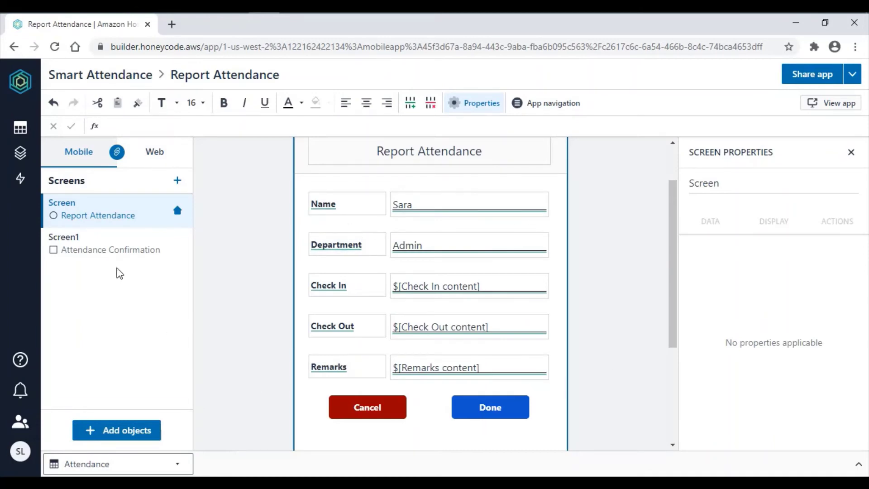
- Hide the Attendance Confirmation screen from the app's global navigation
click(111, 257)
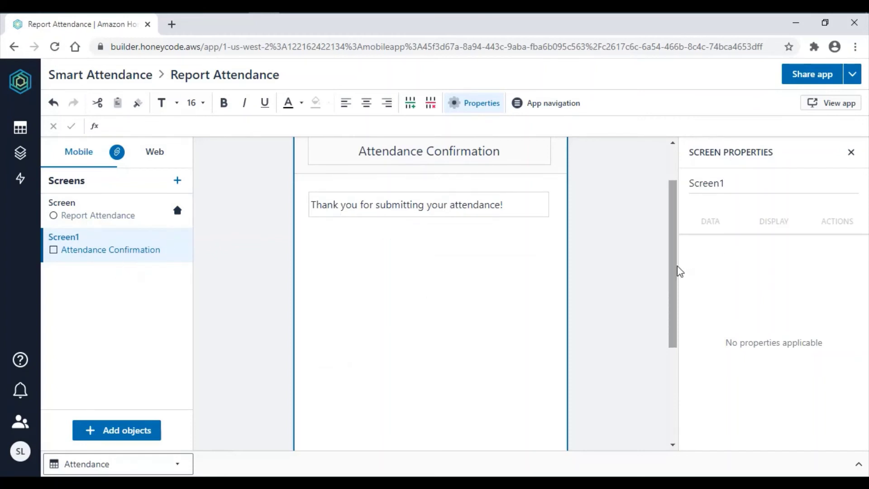
drag(672, 235, 669, 203)
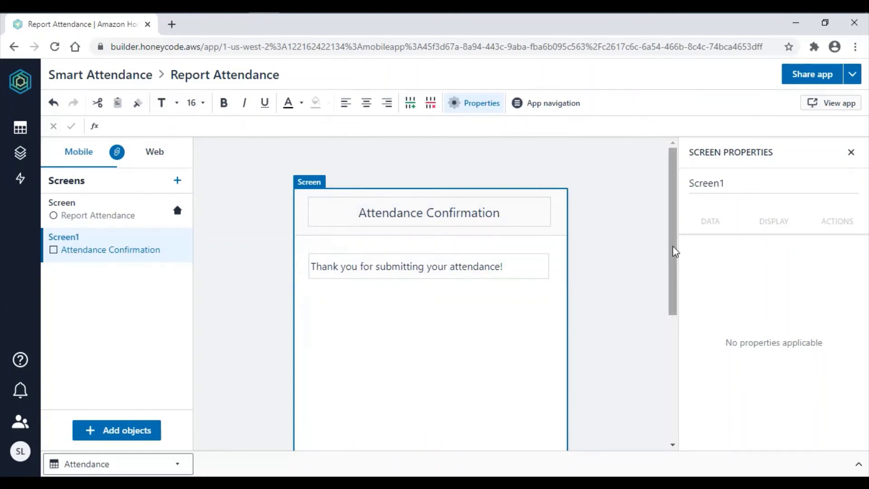
drag(673, 249, 679, 386)
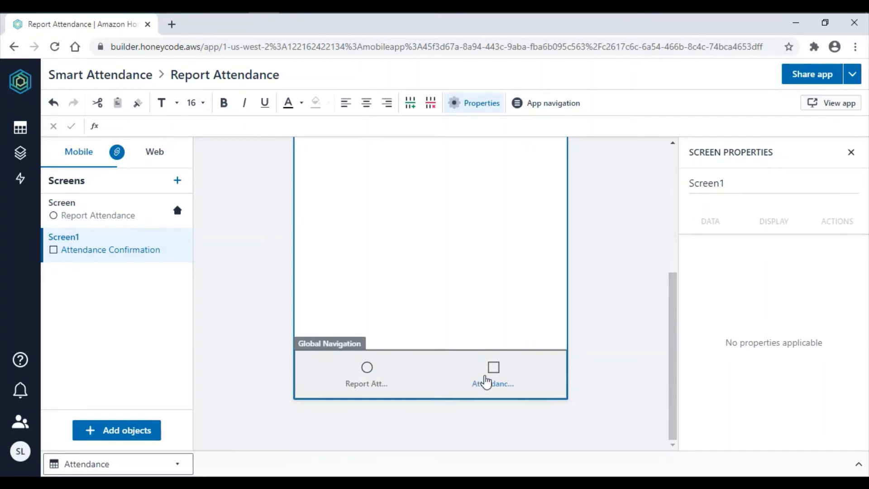
click(486, 381)
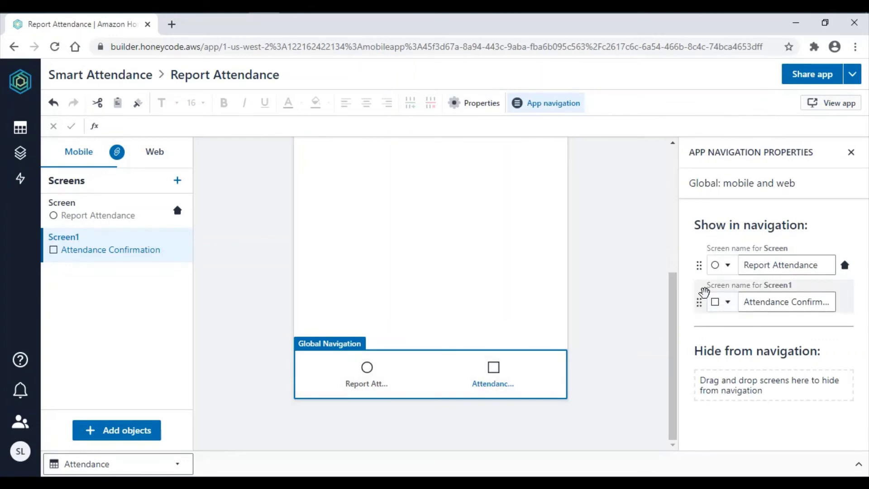
drag(707, 299, 726, 385)
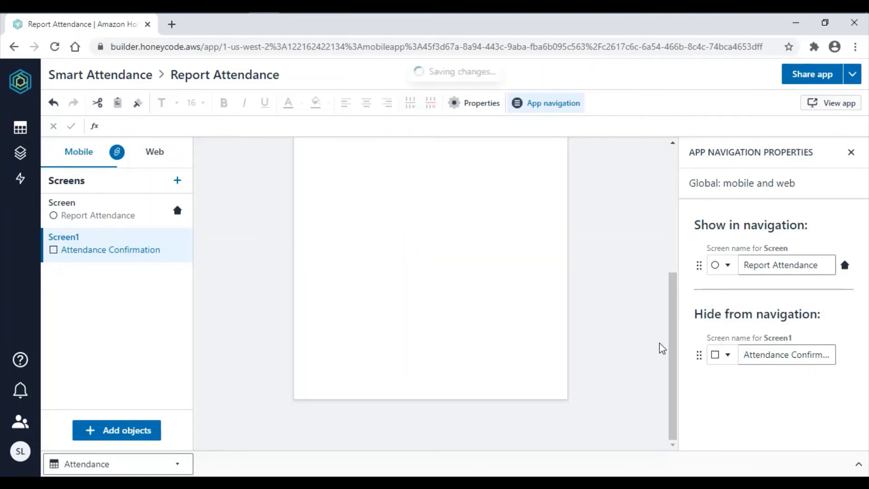
- In the web layout, make the Done button's automation on the Report Attendance screen navigate to Screen1 after adding the row
drag(673, 345, 674, 303)
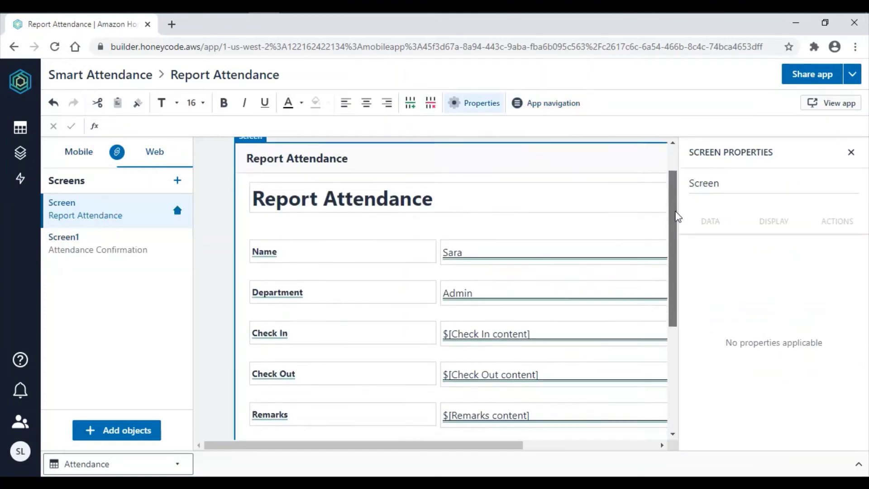
drag(674, 215, 688, 275)
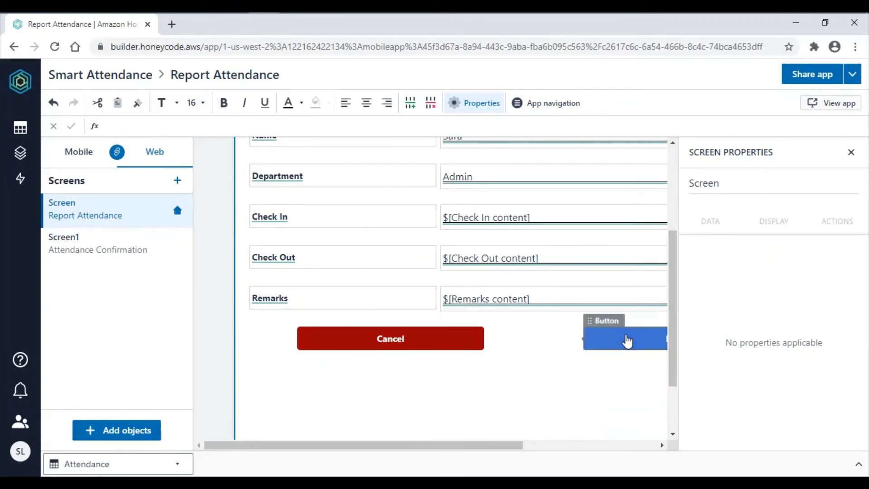
click(627, 340)
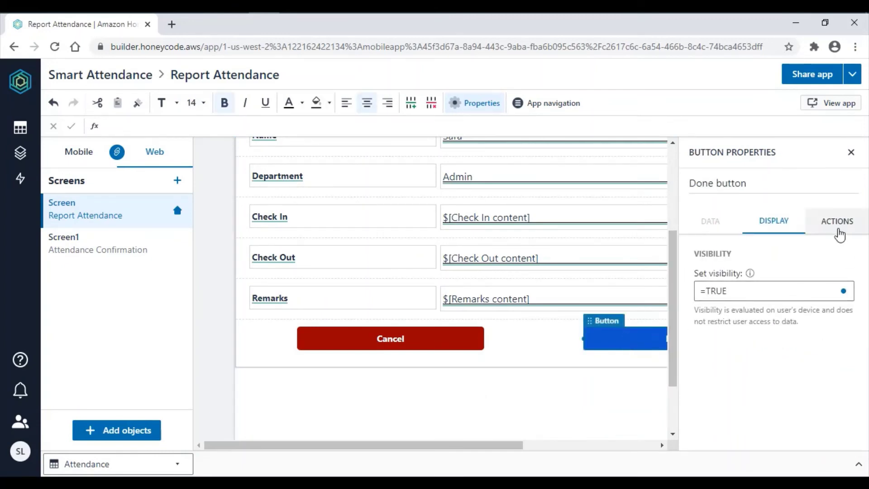
click(835, 231)
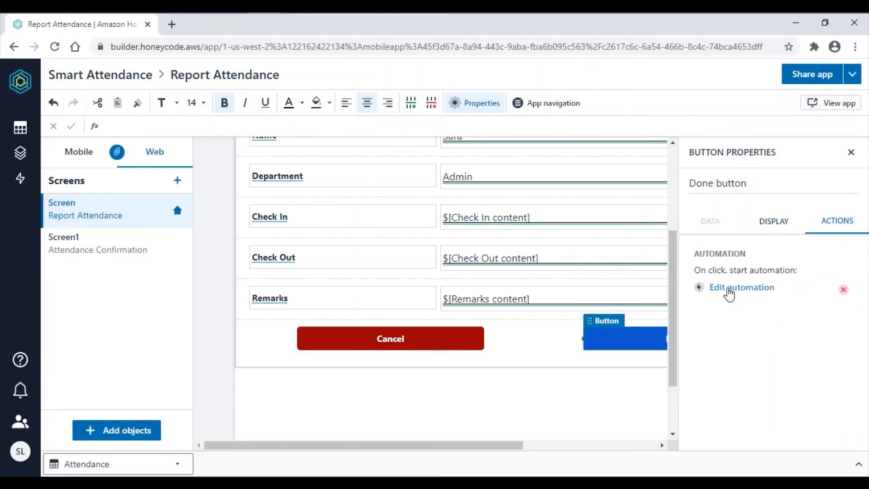
click(729, 290)
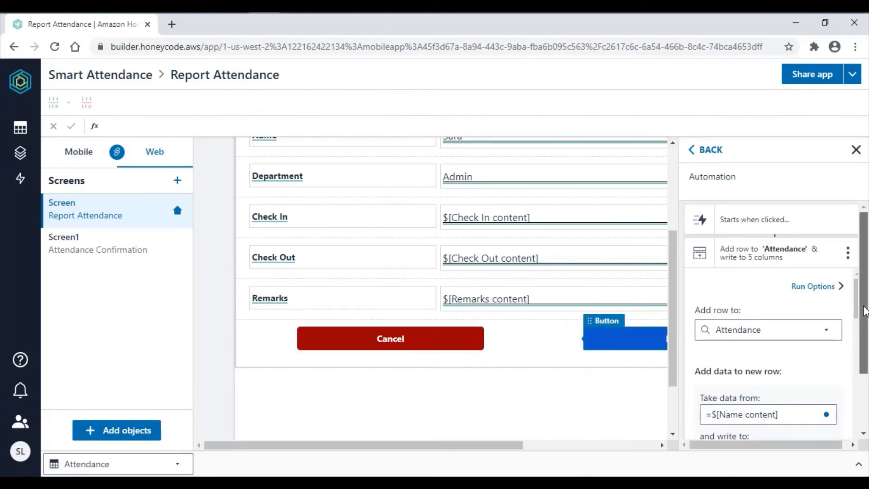
drag(864, 317, 868, 372)
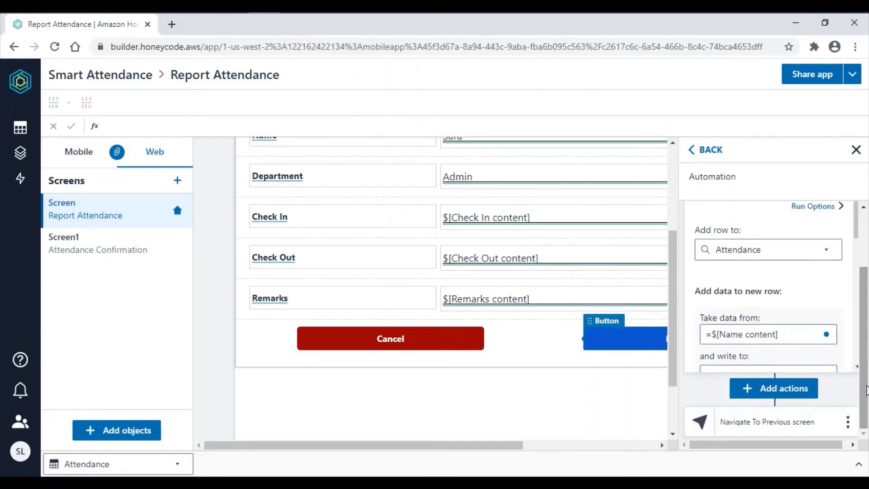
click(771, 428)
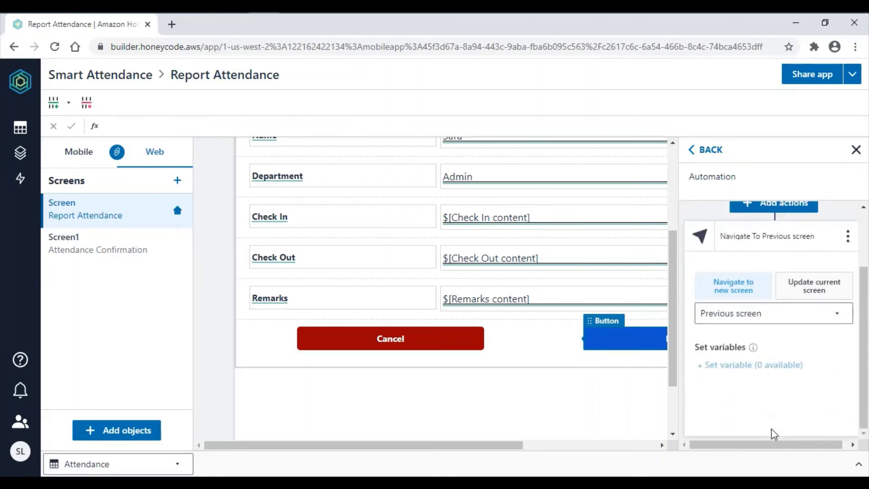
click(777, 324)
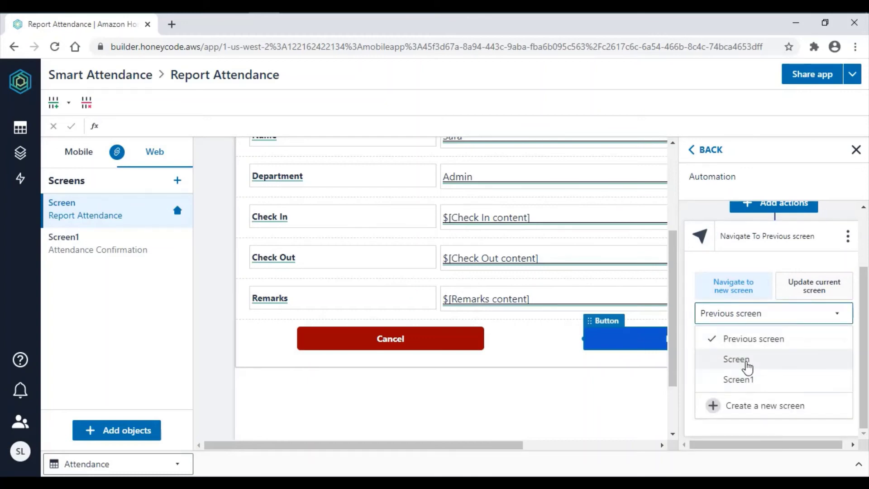
click(747, 384)
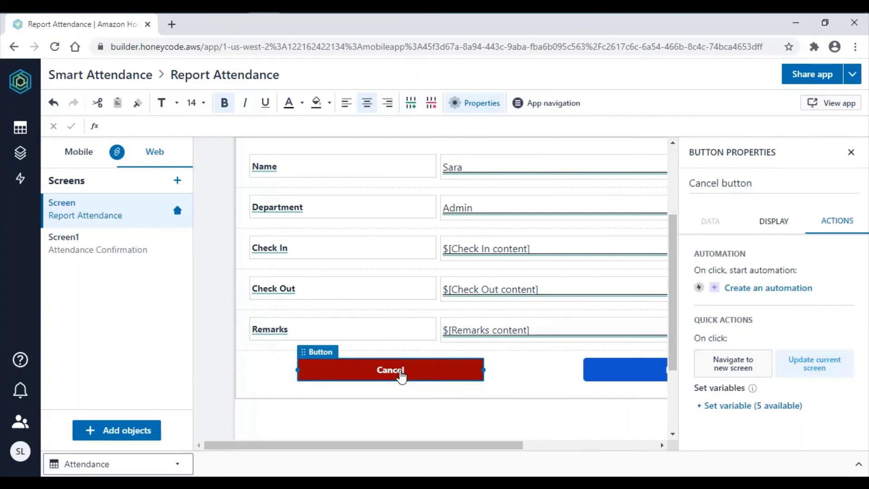
- Change the Cancel button's label on the Report Attendance screen to Reset
click(401, 375)
key(BackSpace)
key(BackSpace)
key(BackSpace)
key(BackSpace)
key(BackSpace)
key(BackSpace)
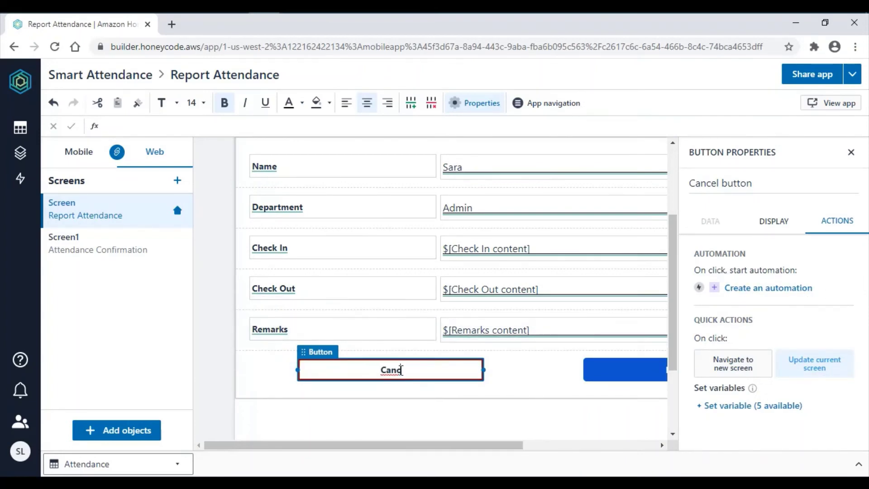
text(Reset)
click(519, 387)
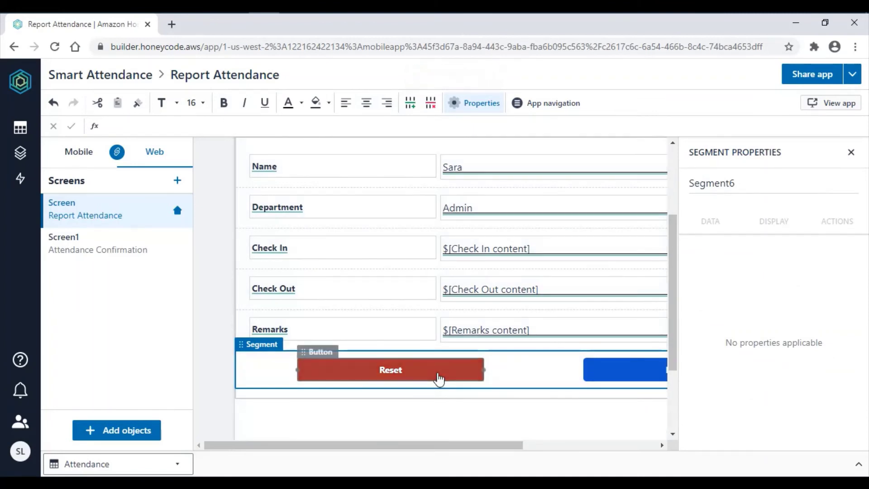
- Add a quick action to the Reset button that navigates to Screen
click(438, 381)
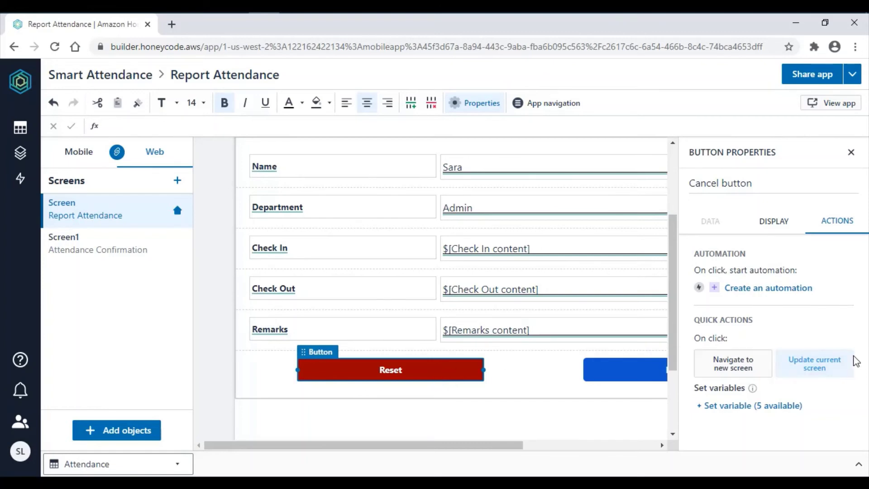
click(728, 372)
click(750, 396)
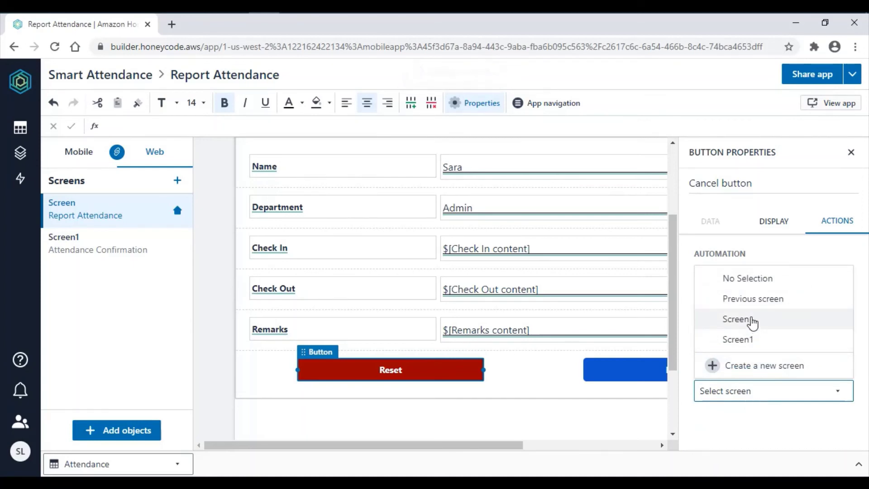
click(753, 322)
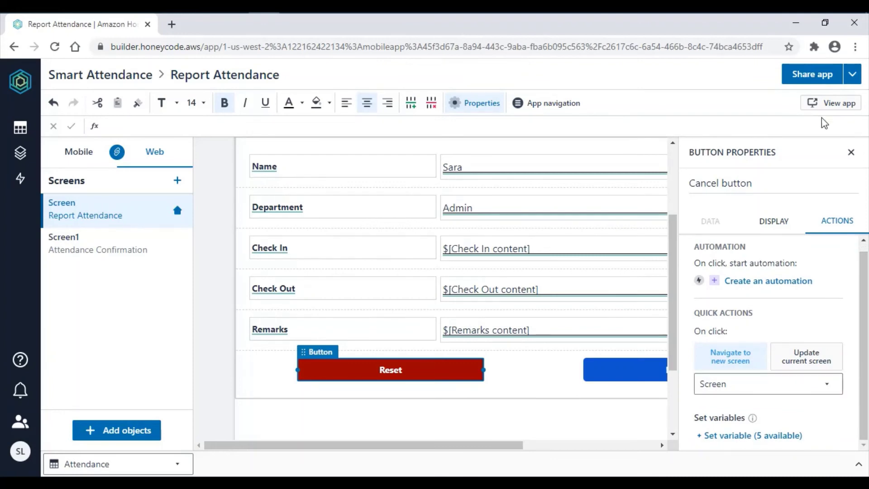
- View the app and, in the attendance form, select the employee's name and the Admin department
click(831, 104)
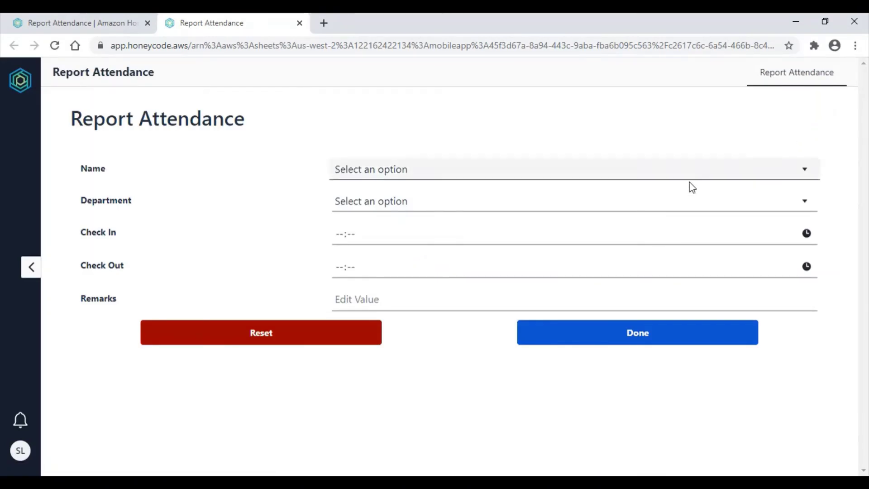
click(604, 173)
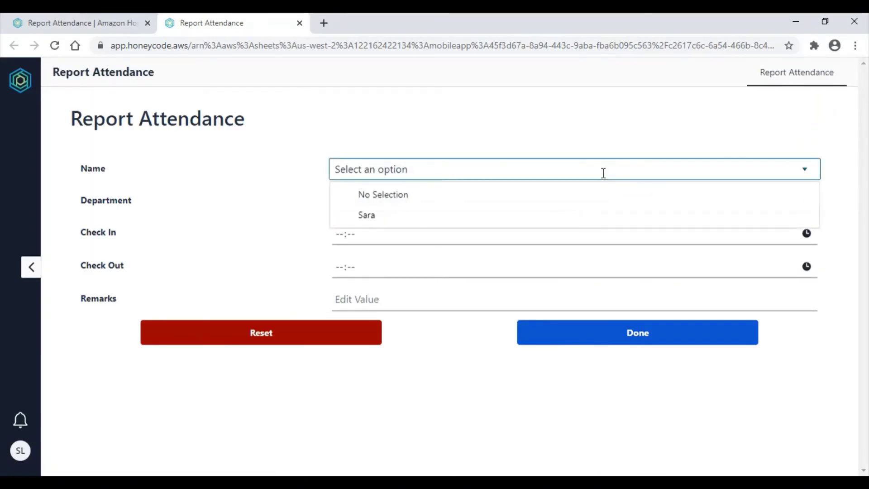
click(521, 222)
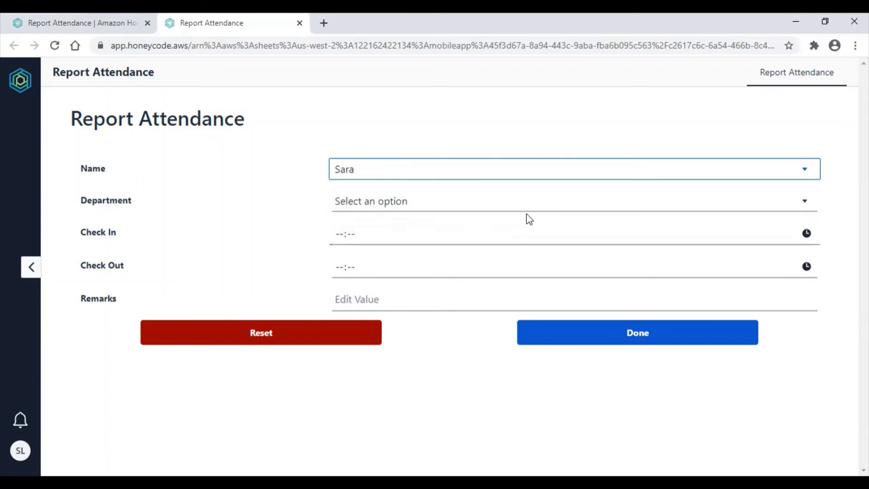
click(525, 205)
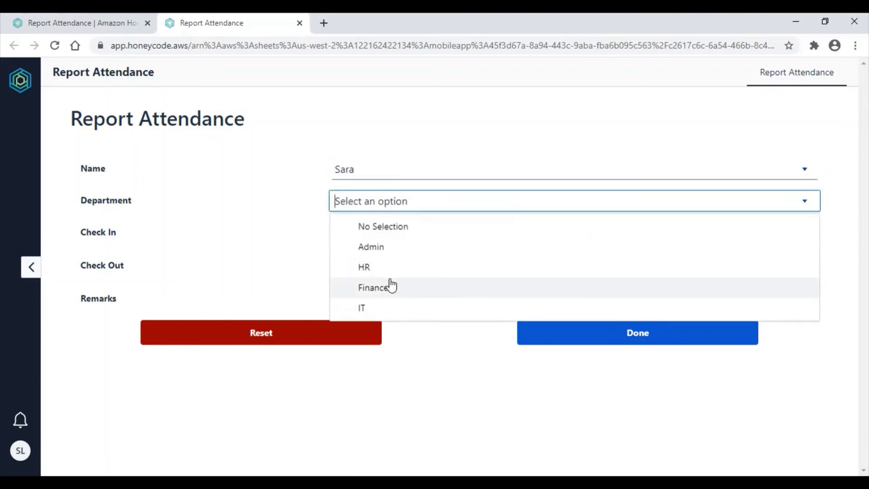
click(390, 251)
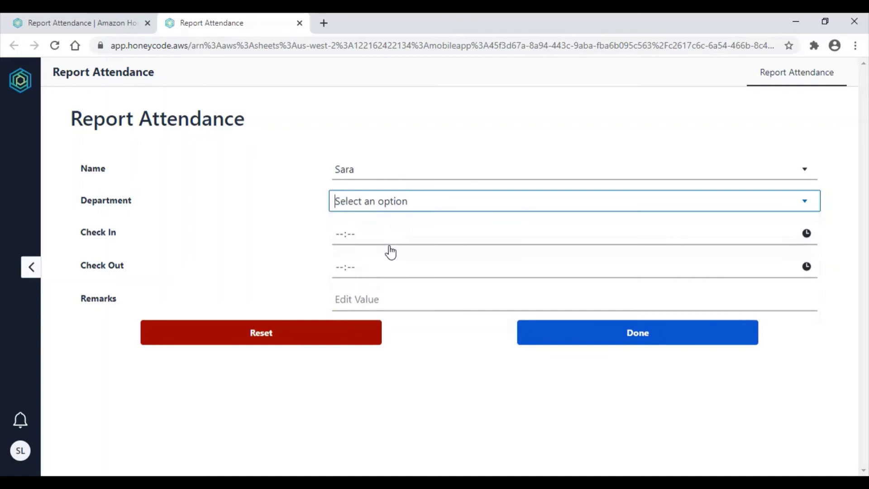
- Set the form's Check In time to 09:00 and its Check Out time to 18:00
click(340, 233)
text(0)
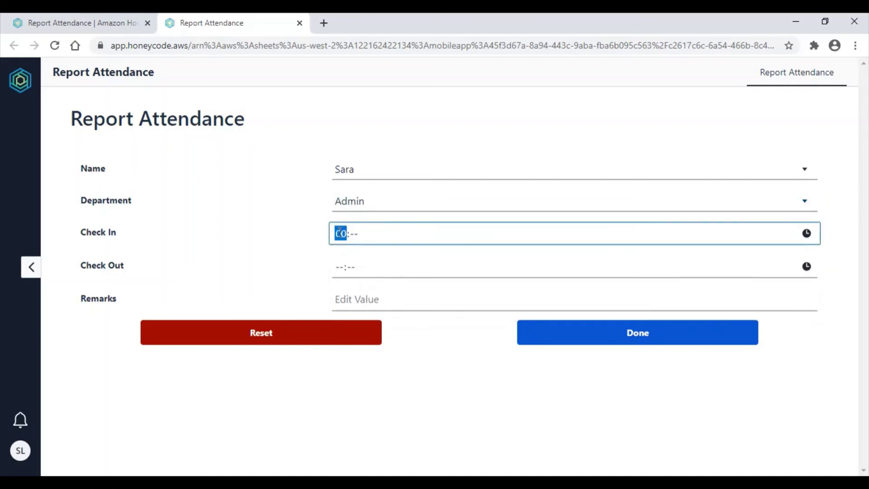
text(9:00)
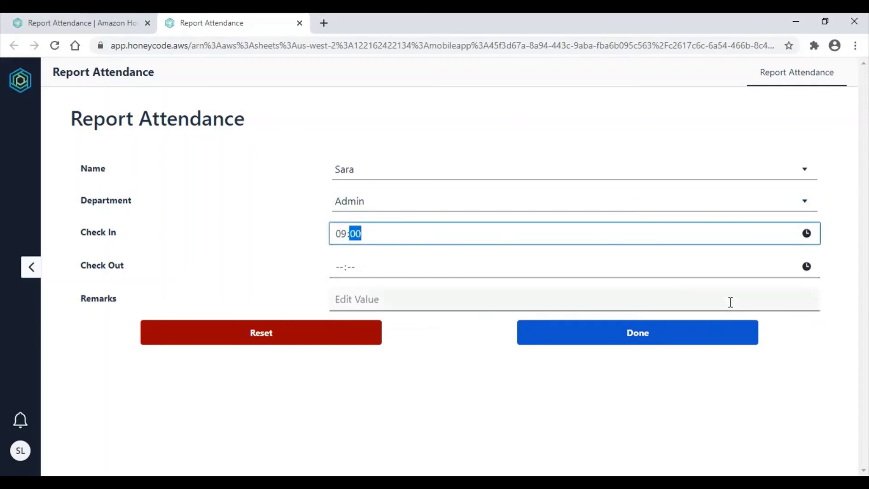
click(815, 237)
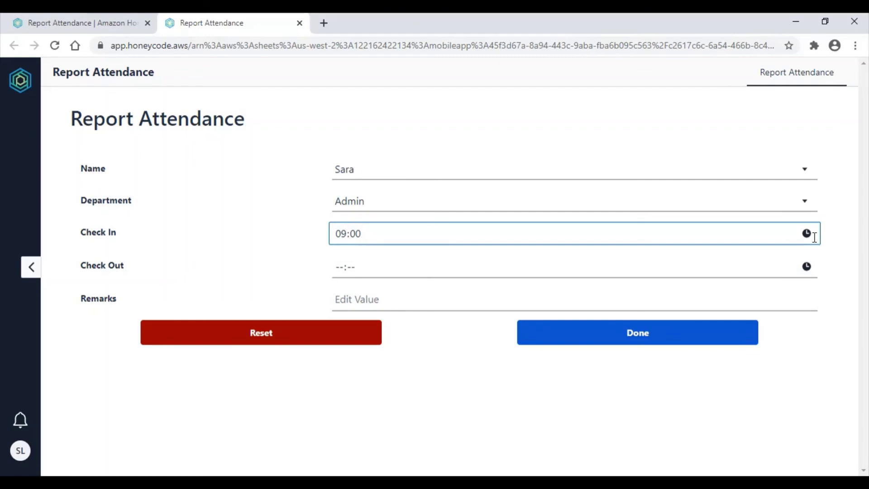
click(751, 259)
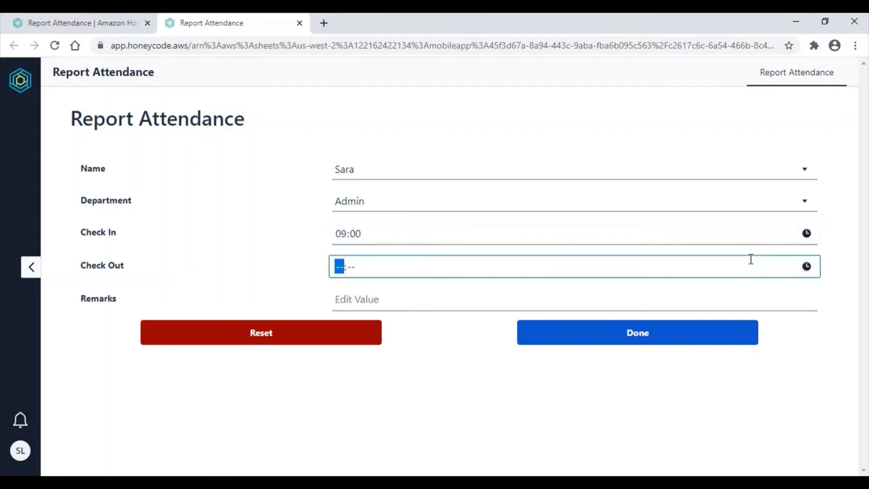
click(806, 268)
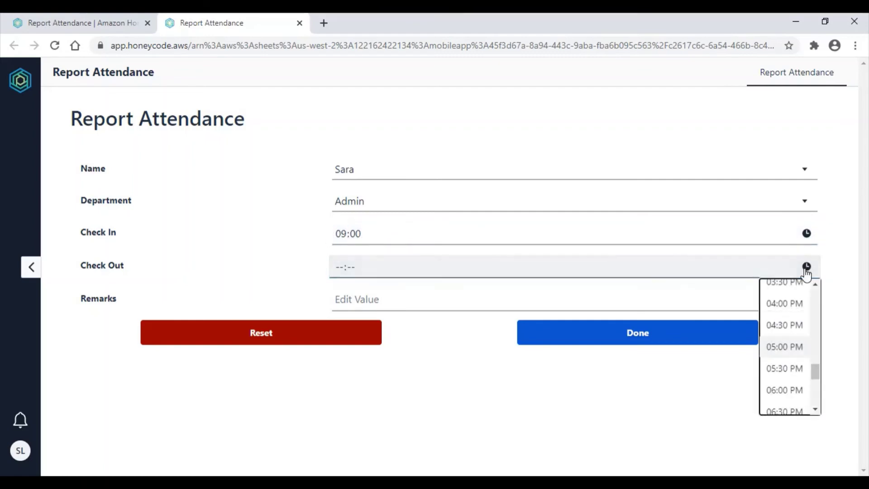
click(791, 398)
- Enter the remark "work from home" and submit the attendance form
click(493, 294)
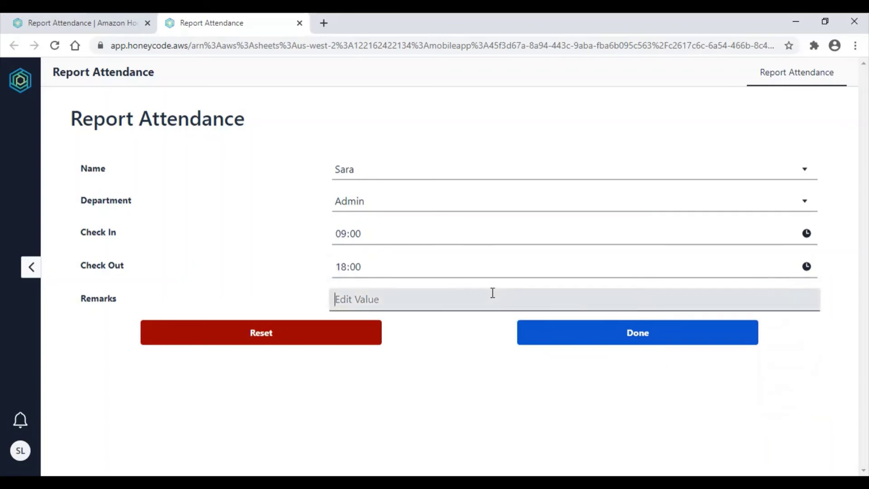
text(work from home)
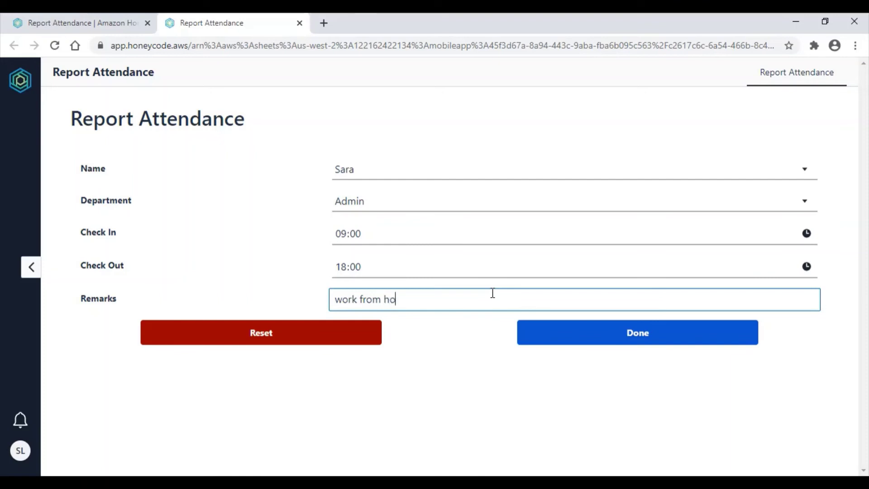
click(683, 340)
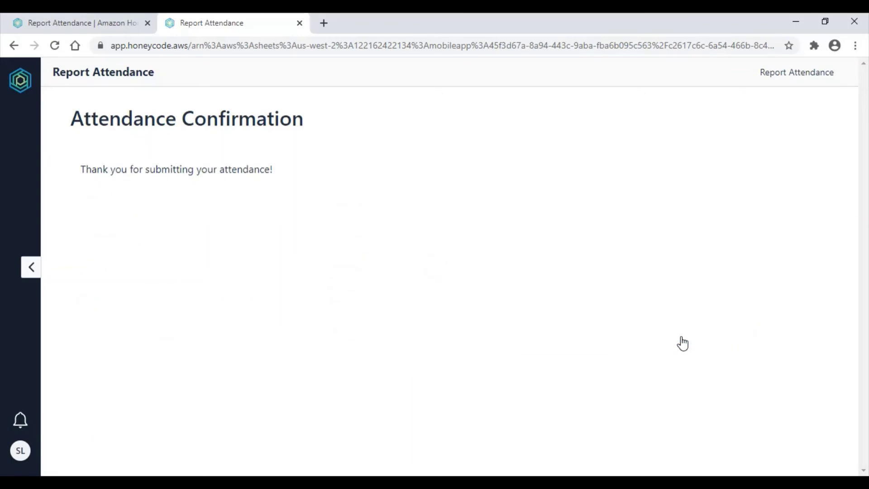
- Return to the builder and create a new build-your-own app in the Smart Attendance workbook
click(81, 27)
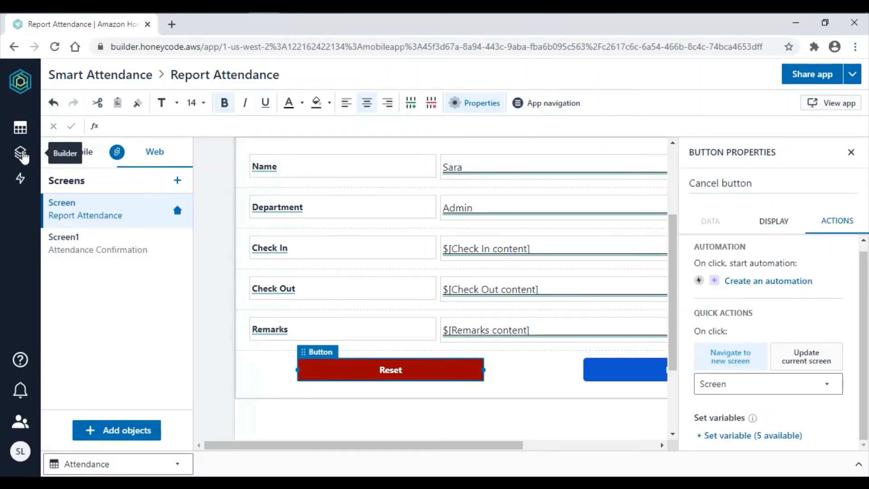
click(21, 154)
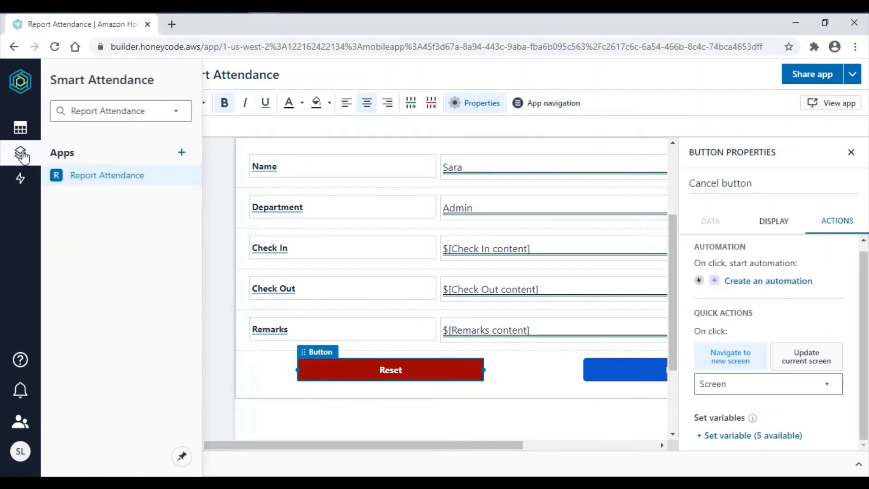
click(186, 153)
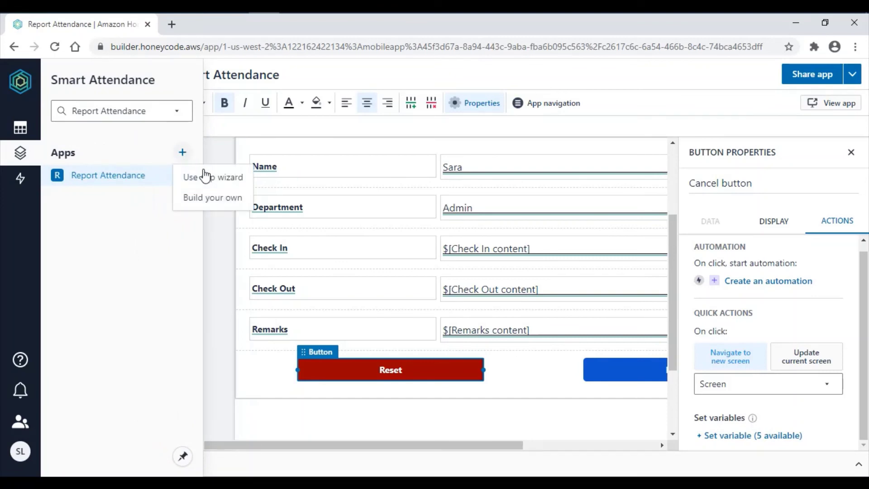
click(208, 199)
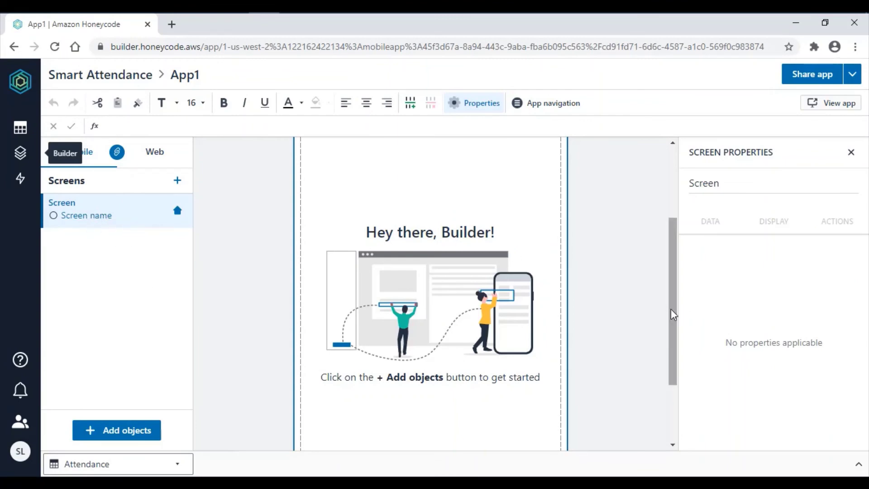
- Replace the screen name in the new app's header with "Attendance Reports"
drag(671, 308, 672, 239)
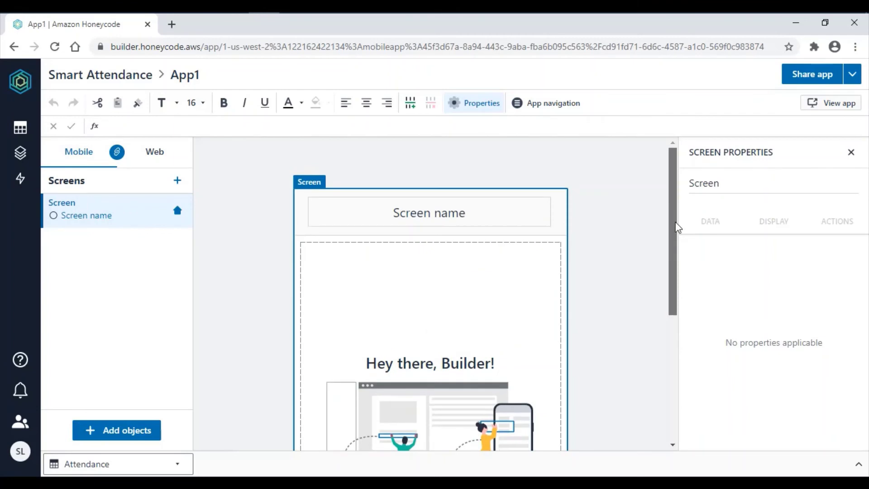
double_click(436, 215)
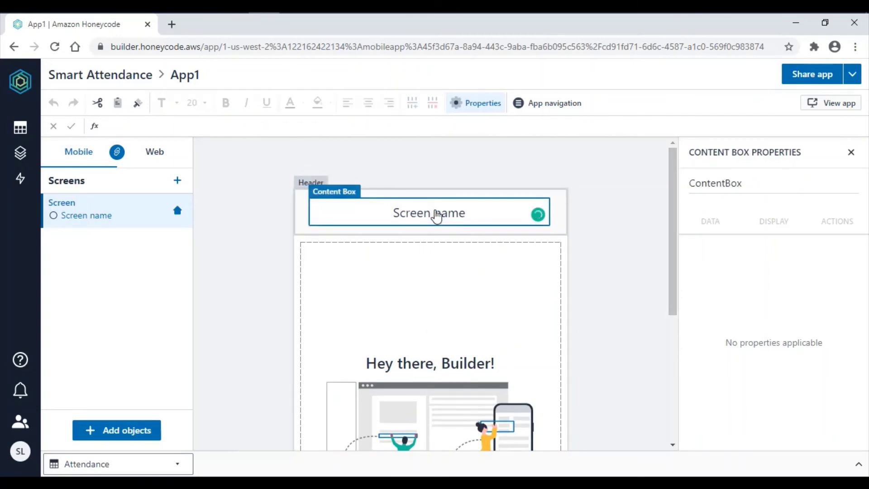
key(BackSpace)
key(BackSpace)
key(BackSpace)
key(BackSpace)
key(BackSpace)
key(BackSpace)
key(BackSpace)
key(BackSpace)
key(BackSpace)
key(BackSpace)
text(Att)
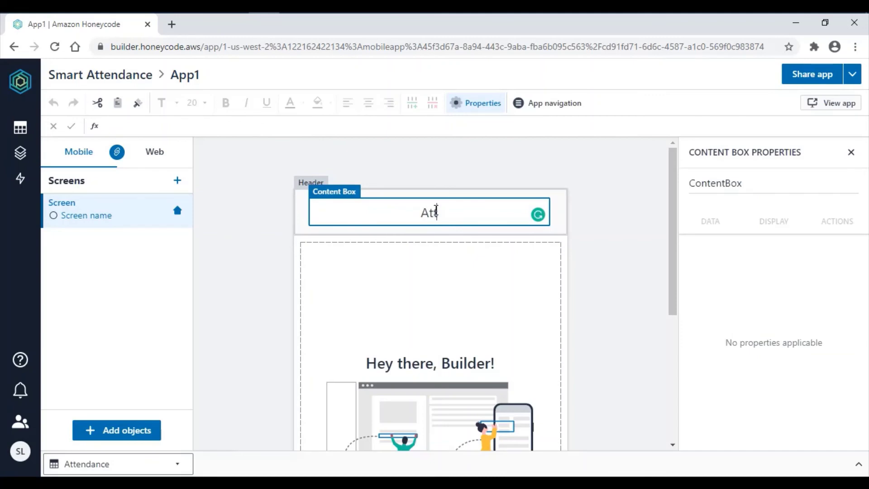
text(endance Reposts)
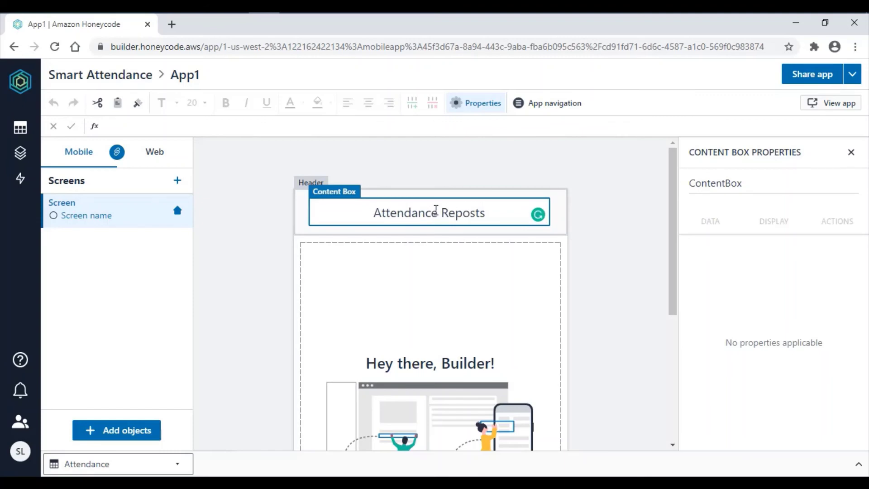
key(BackSpace)
key(BackSpace)
key(BackSpace)
text(rts)
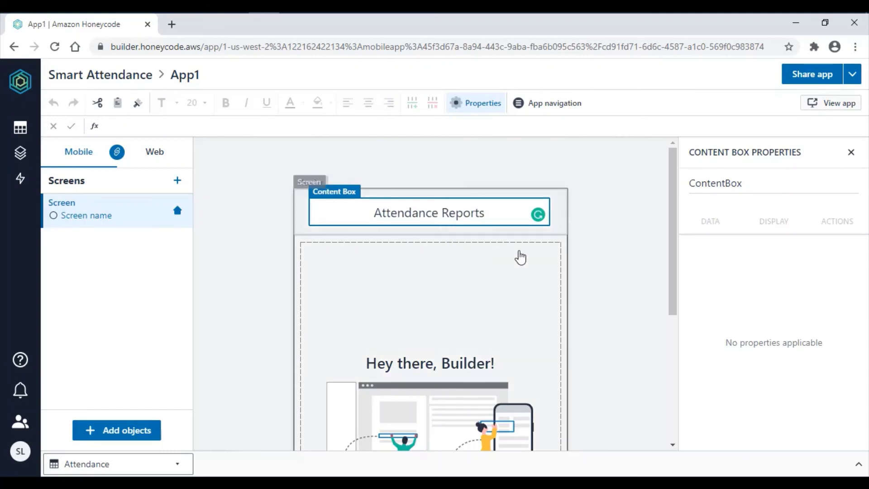
click(628, 275)
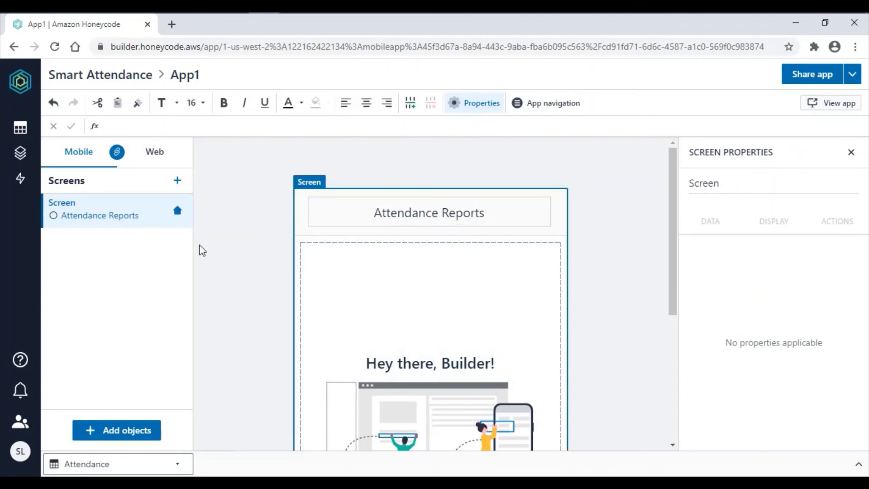
- Insert a column list sourced from the Attendance table that users can filter by Department and Date
click(129, 432)
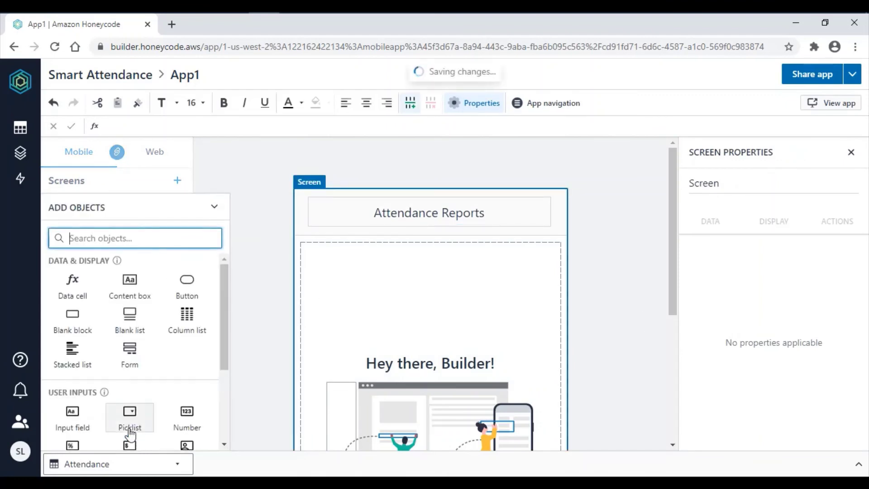
click(192, 327)
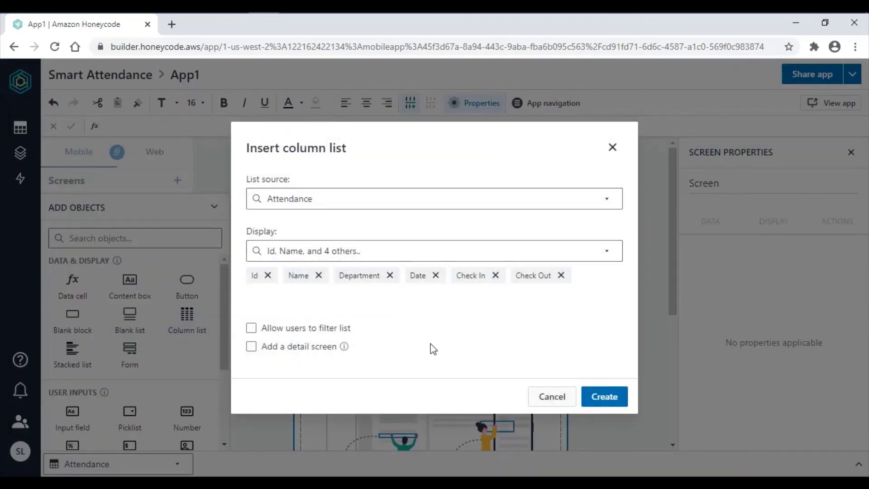
click(297, 328)
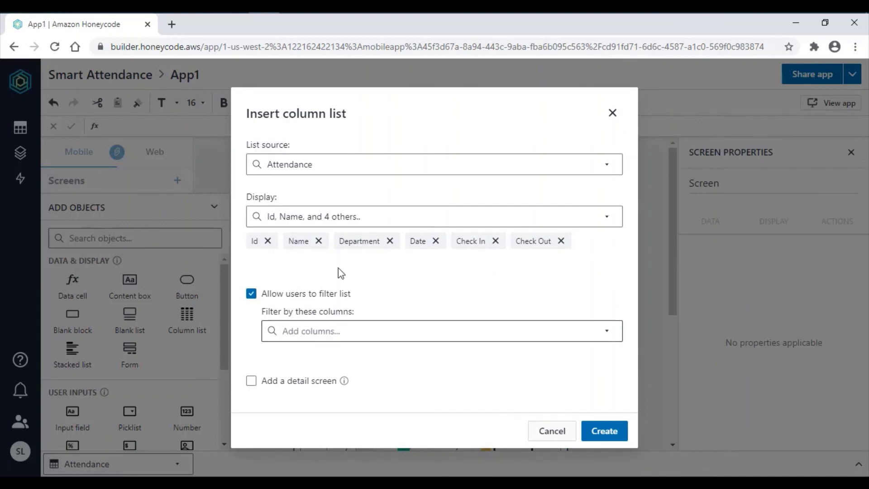
click(616, 327)
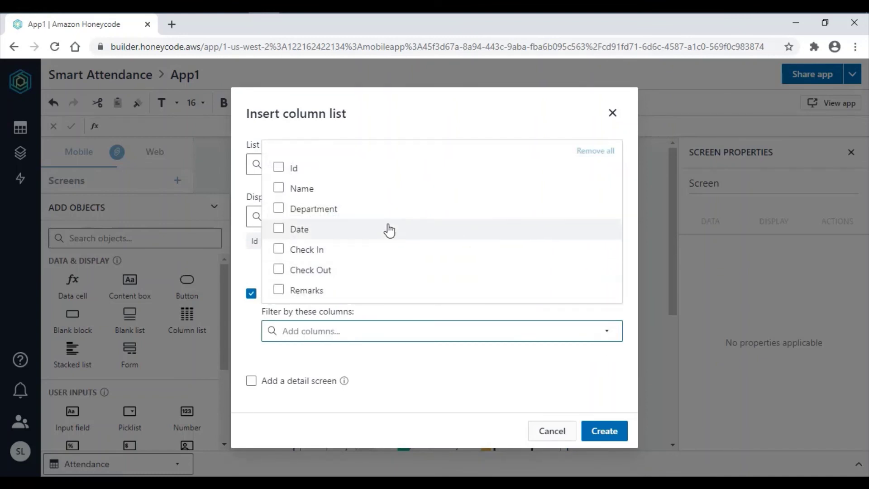
click(347, 212)
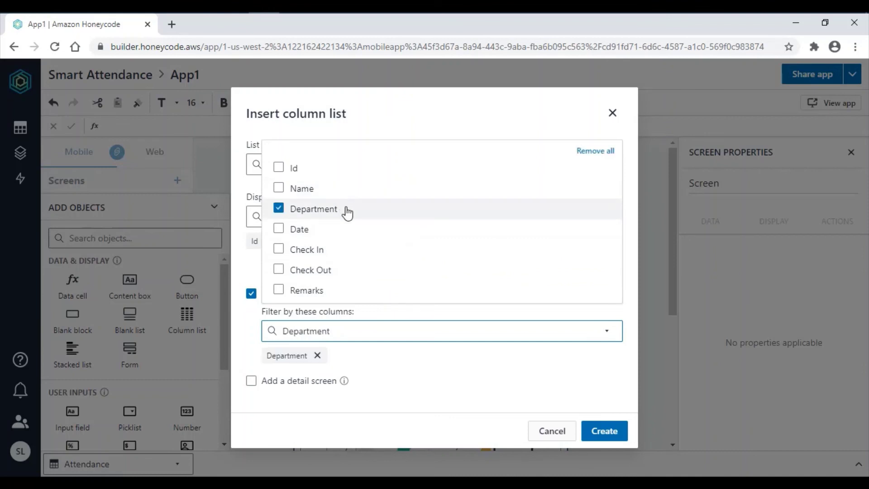
click(594, 337)
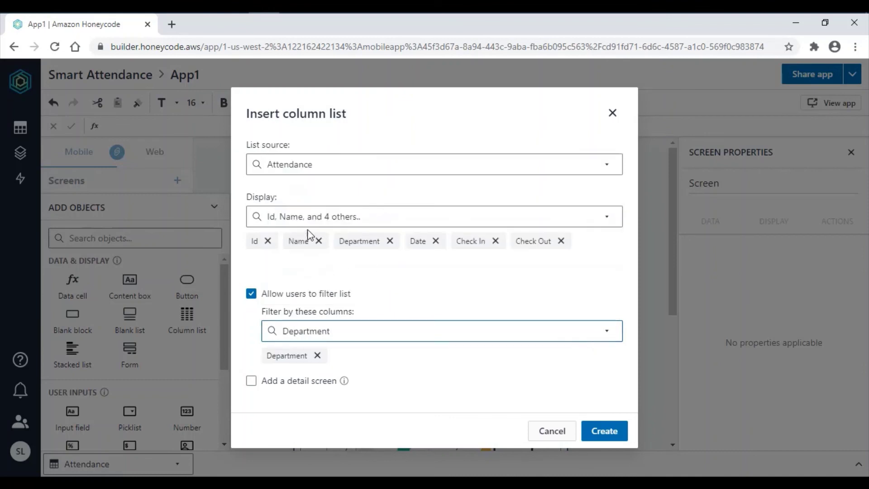
click(610, 336)
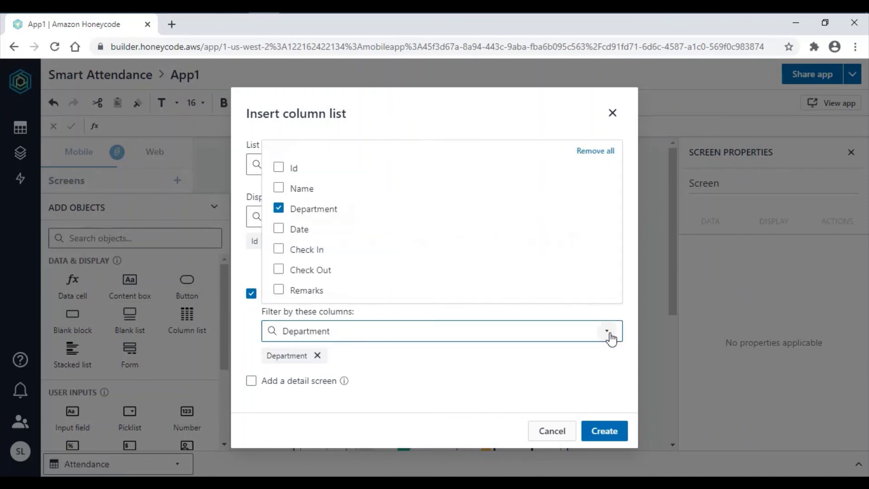
click(296, 231)
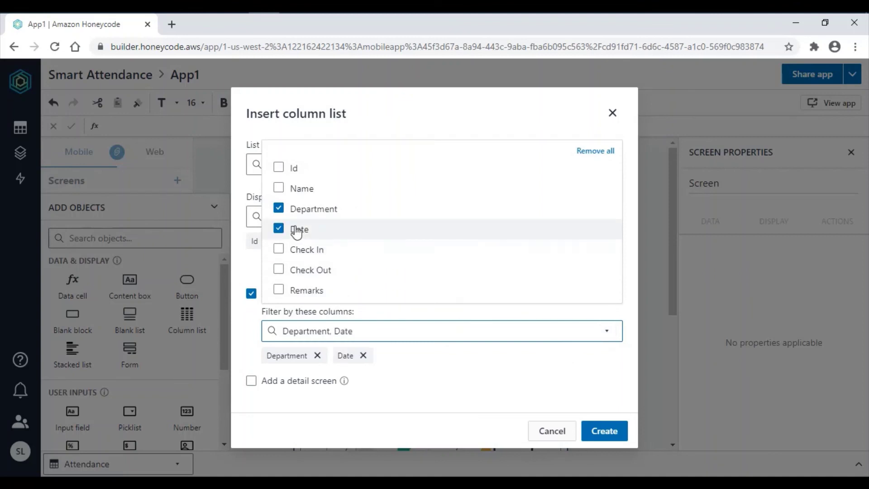
click(600, 393)
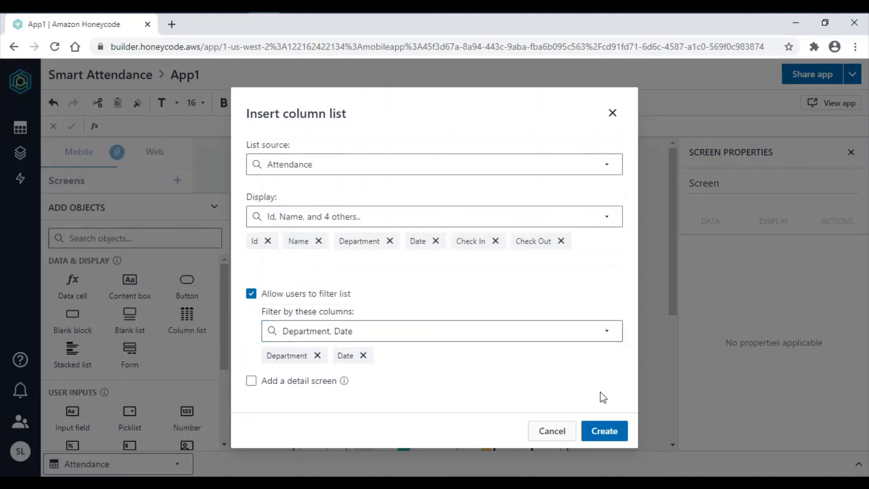
click(603, 344)
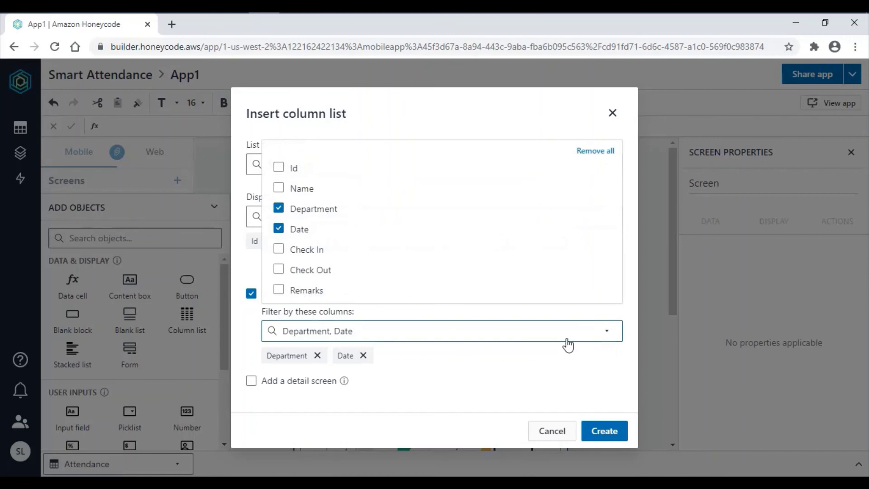
click(598, 378)
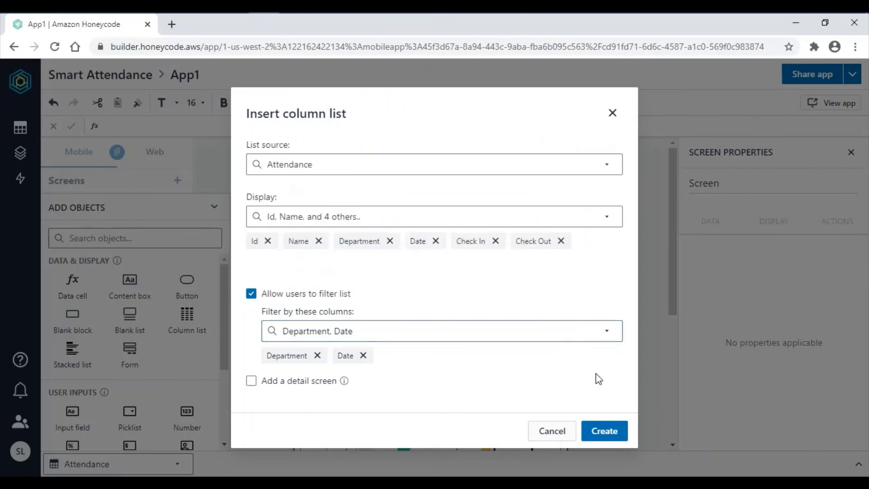
click(615, 432)
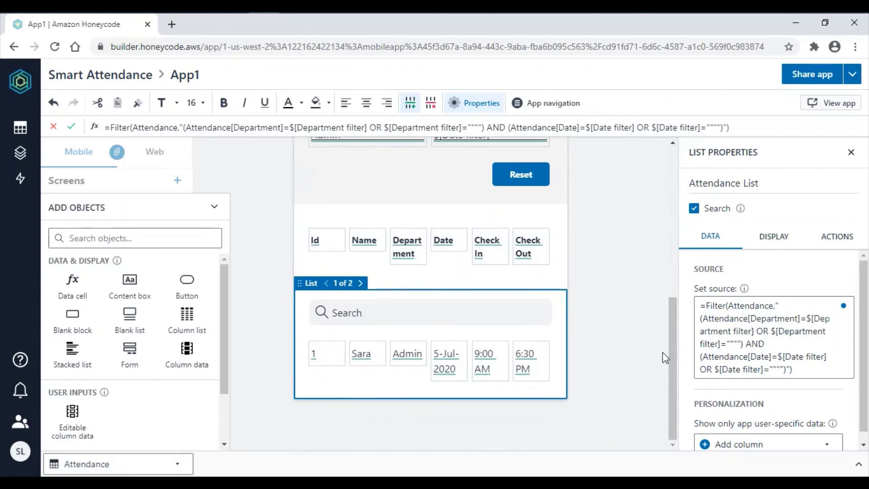
- Close the list properties and the object picker, and show the web layout of the Attendance Reports screen
drag(677, 362, 672, 213)
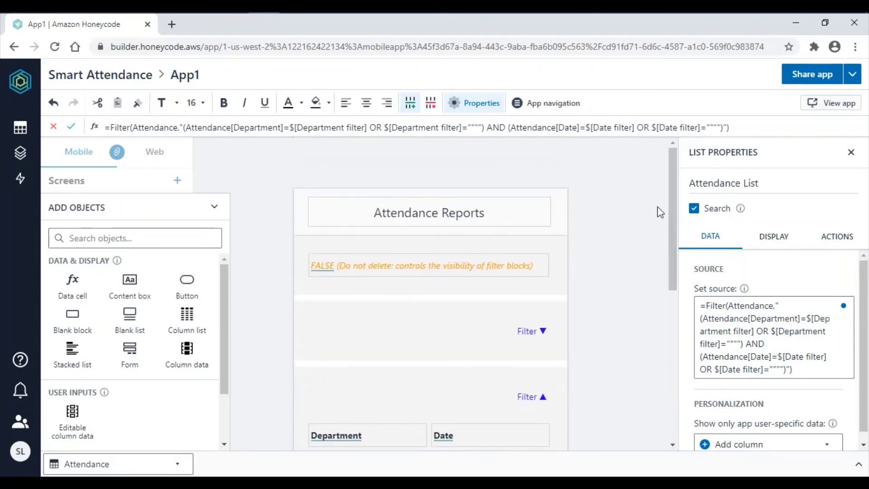
click(851, 153)
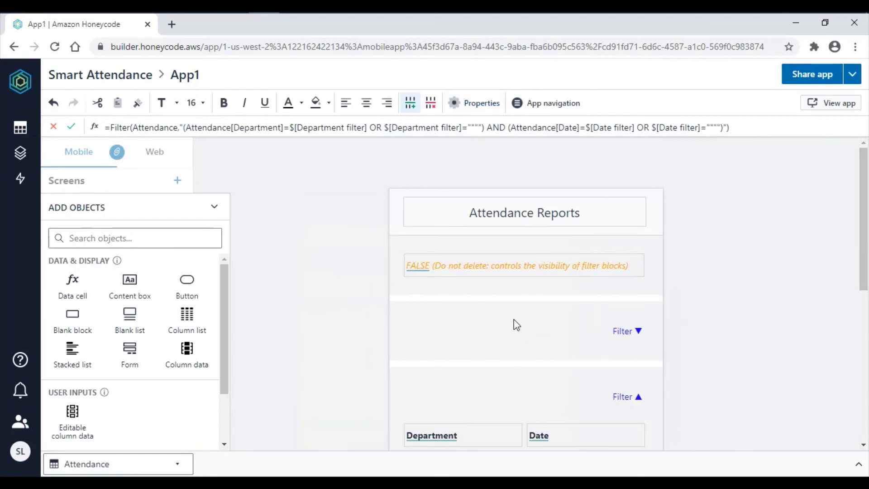
click(213, 208)
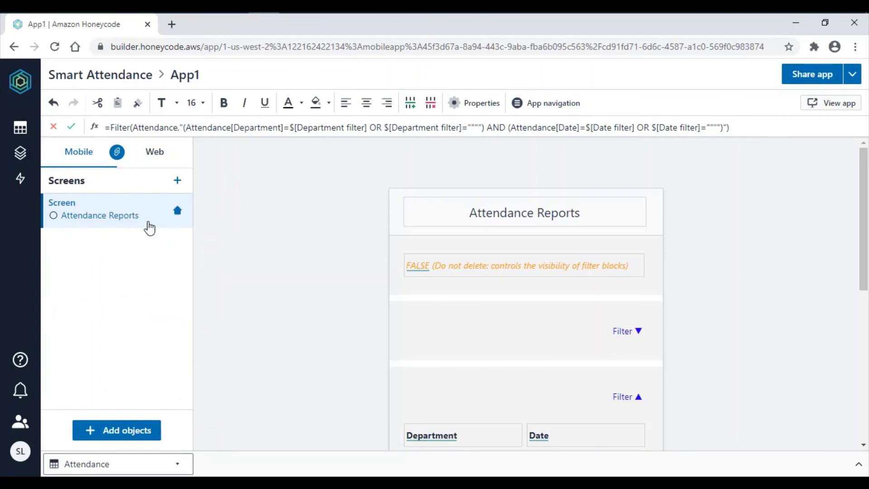
click(148, 161)
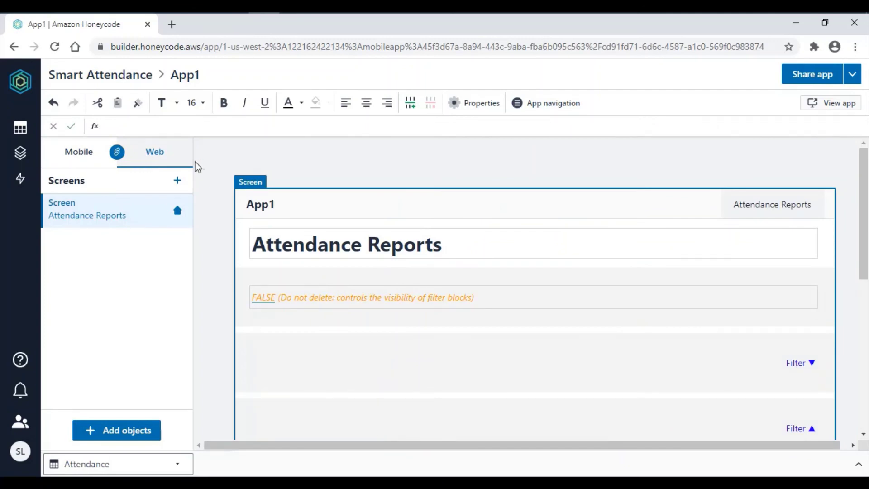
- Rename App1 as "Report Attendance Manager"
click(20, 157)
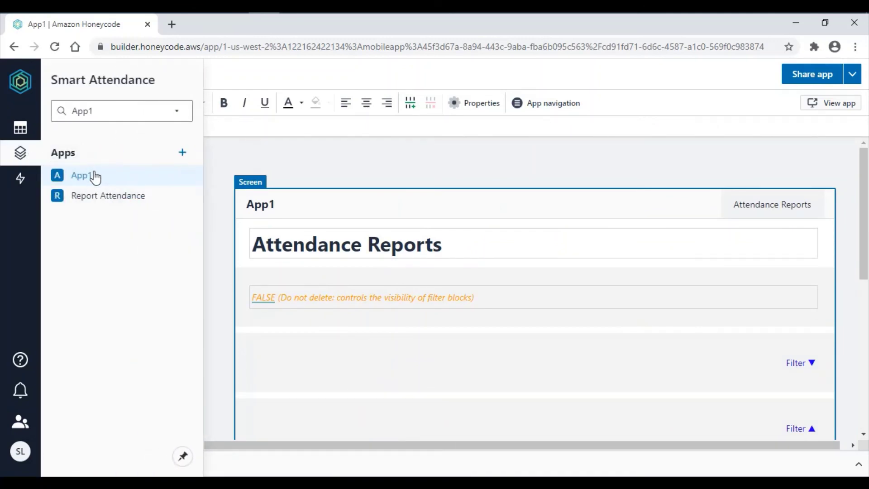
right_click(94, 176)
click(118, 186)
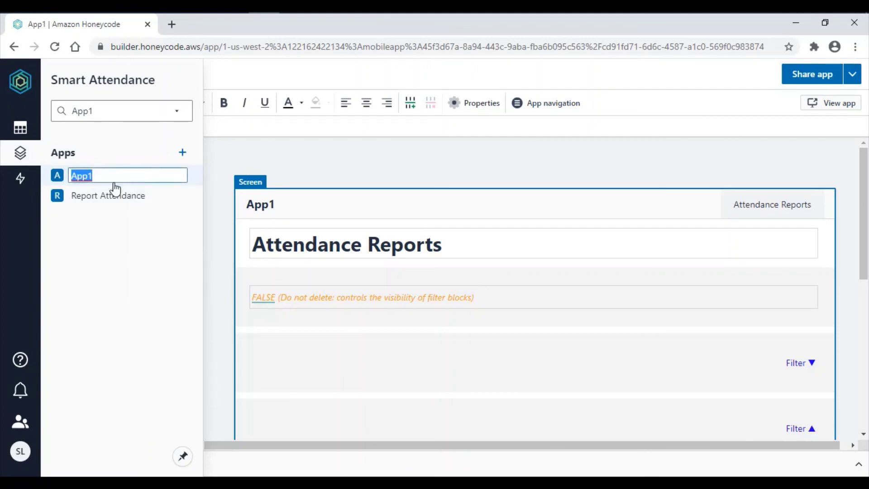
text(Report Attendance)
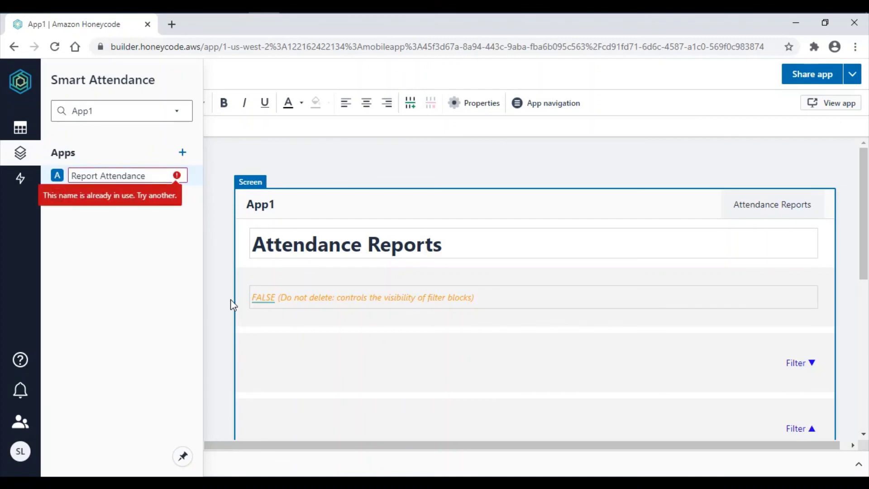
text( M)
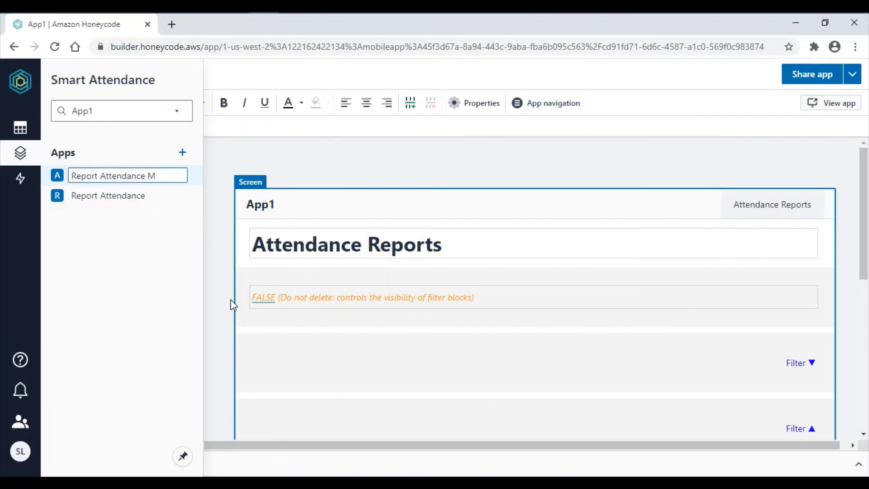
text(anager)
key(Return)
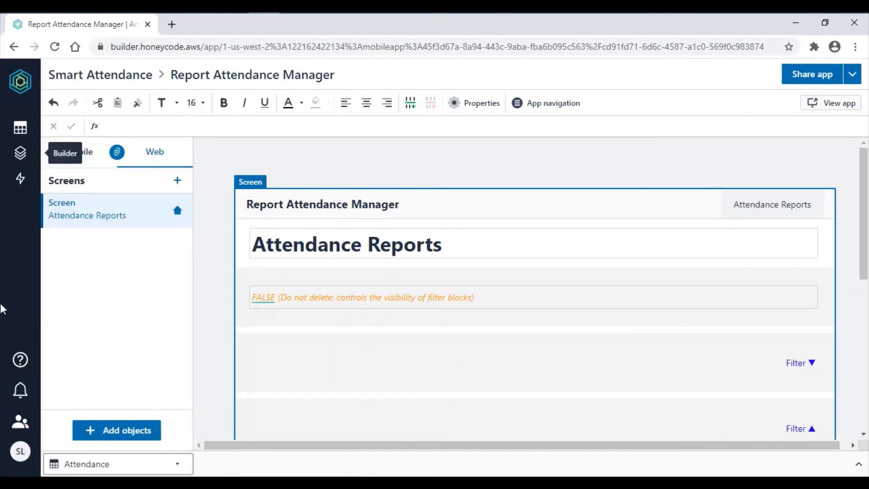
- View the Report Attendance Manager app as its users see it
click(254, 138)
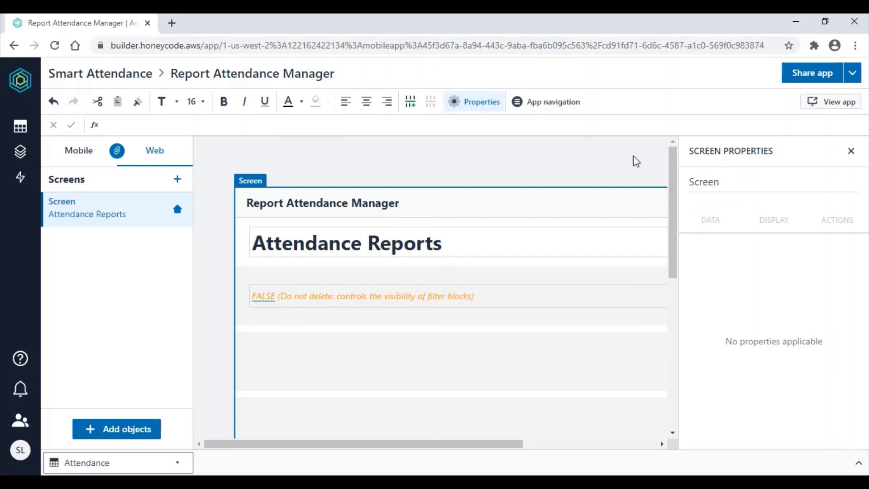
click(830, 111)
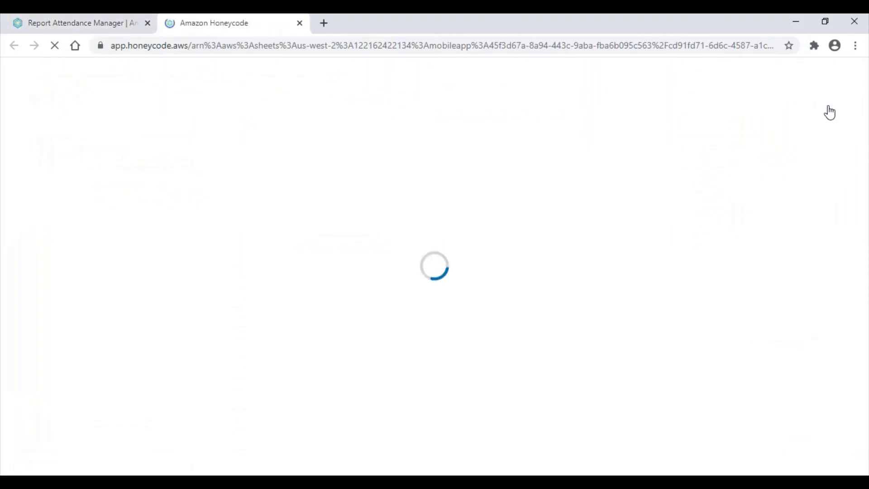